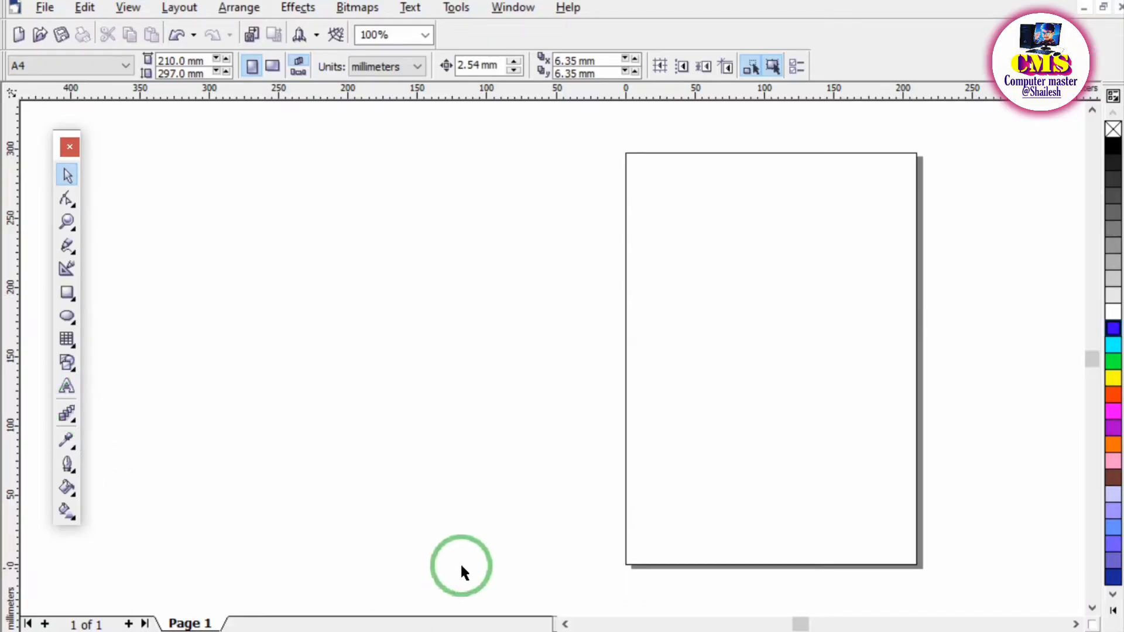
Switch to the CorelDRAW tools PDF in the browser and mark the Pick tool heading and its icon with pen strokes.
left_click(577, 626)
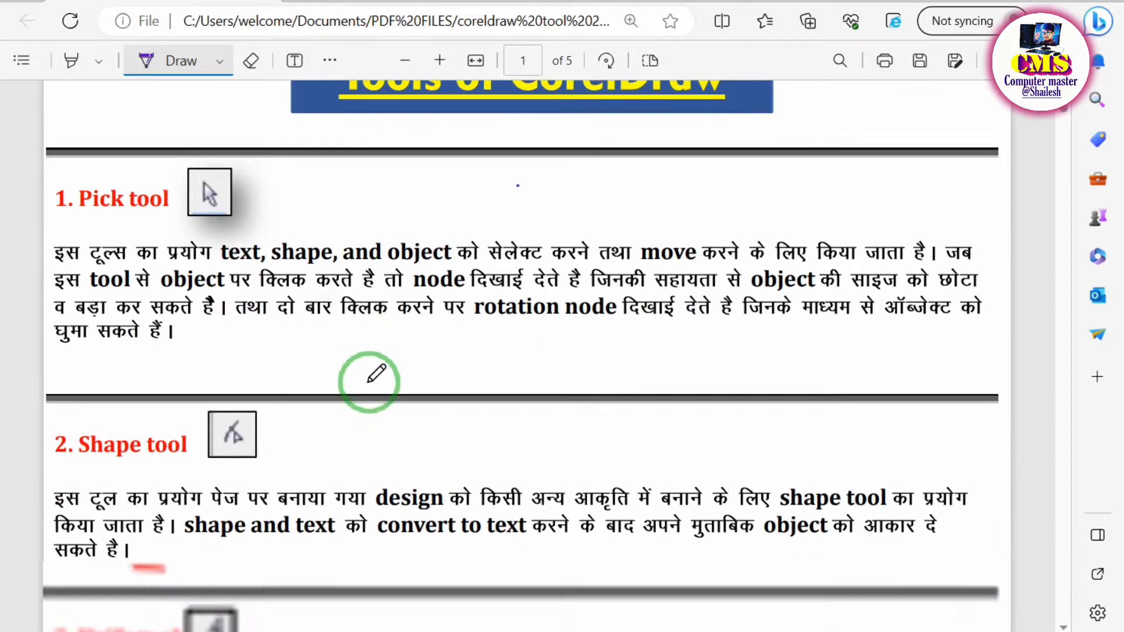
scroll(372, 374, "down", 2)
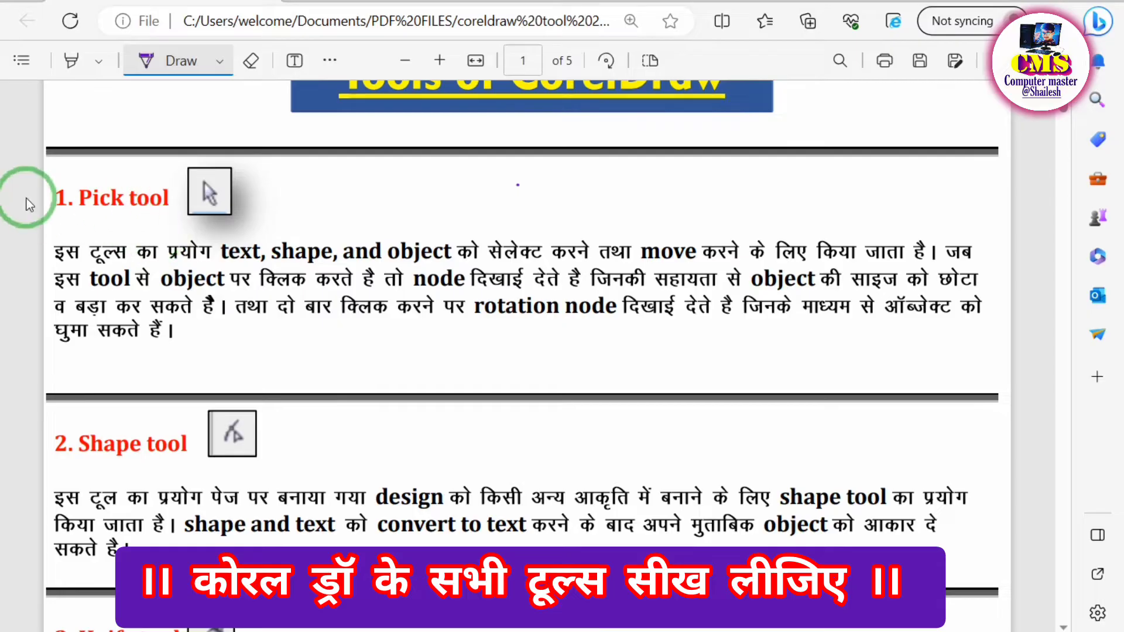
mouse_move(48, 200)
left_mouse_down()
mouse_move(55, 216)
mouse_move(134, 176)
left_mouse_up()
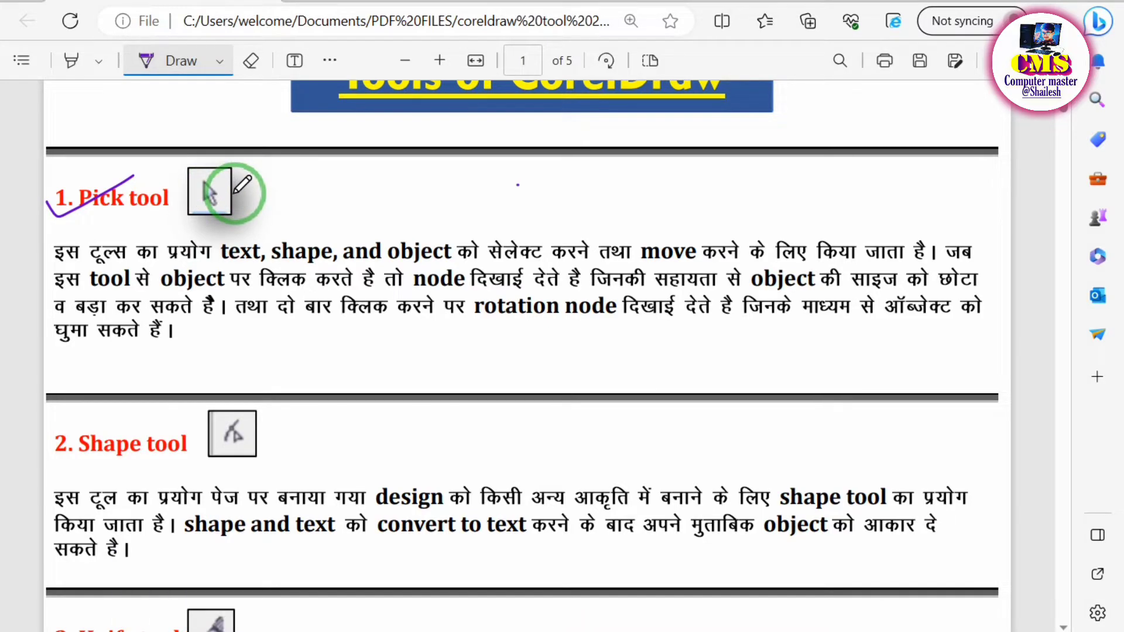
mouse_move(235, 193)
left_mouse_down()
mouse_move(196, 171)
mouse_move(196, 202)
mouse_move(234, 192)
mouse_move(234, 175)
mouse_move(236, 192)
left_mouse_up()
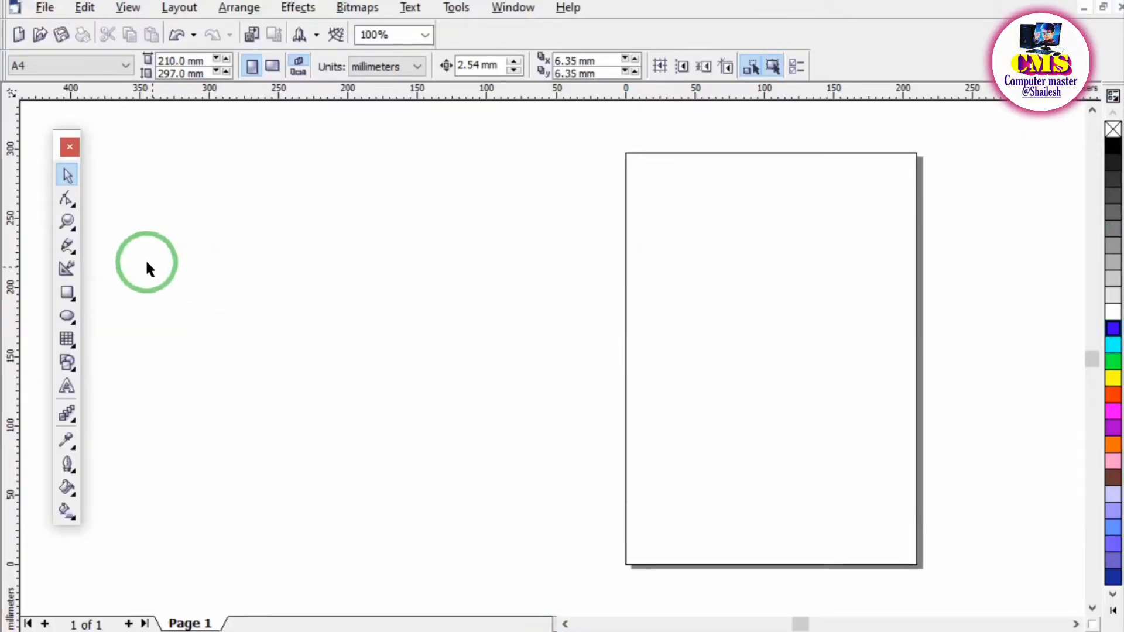
In CorelDRAW, draw a rectangle about 293 × 156 mm and move it just outside the page's left edge.
left_click(67, 293)
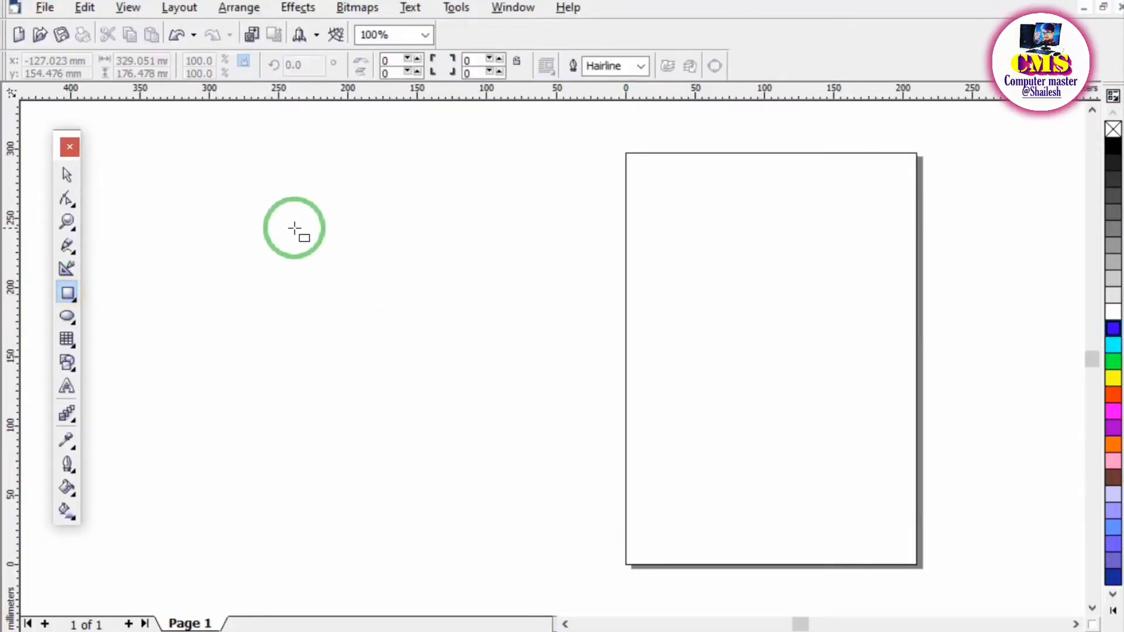
mouse_move(279, 215)
left_mouse_down()
mouse_move(339, 258)
mouse_move(687, 432)
left_mouse_up()
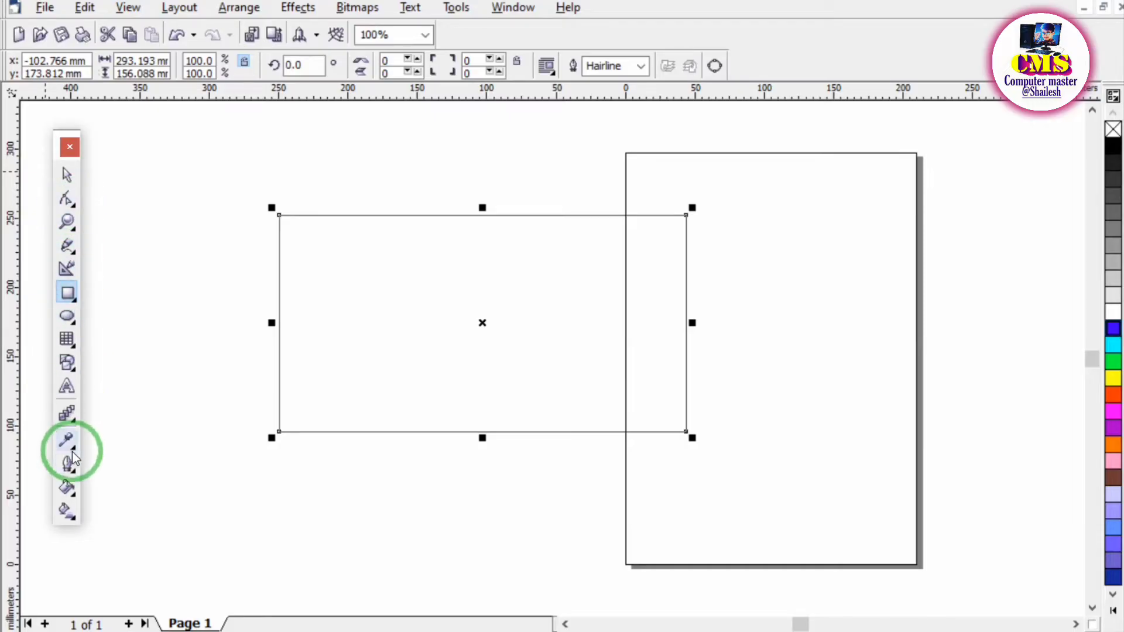
left_click(66, 179)
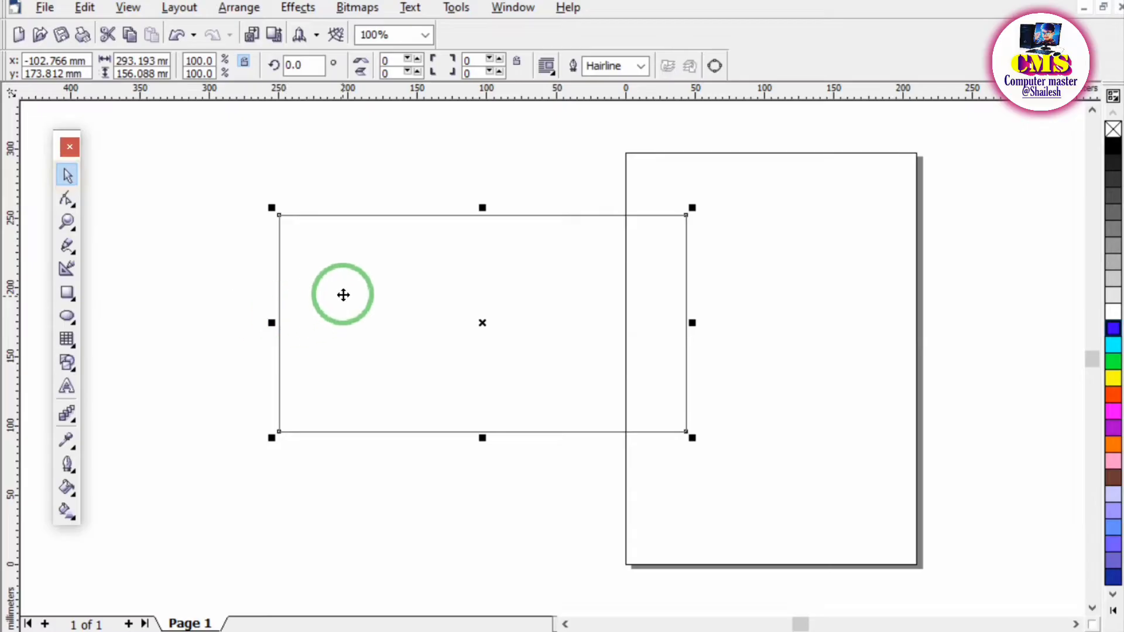
left_click_drag(344, 296, 327, 262)
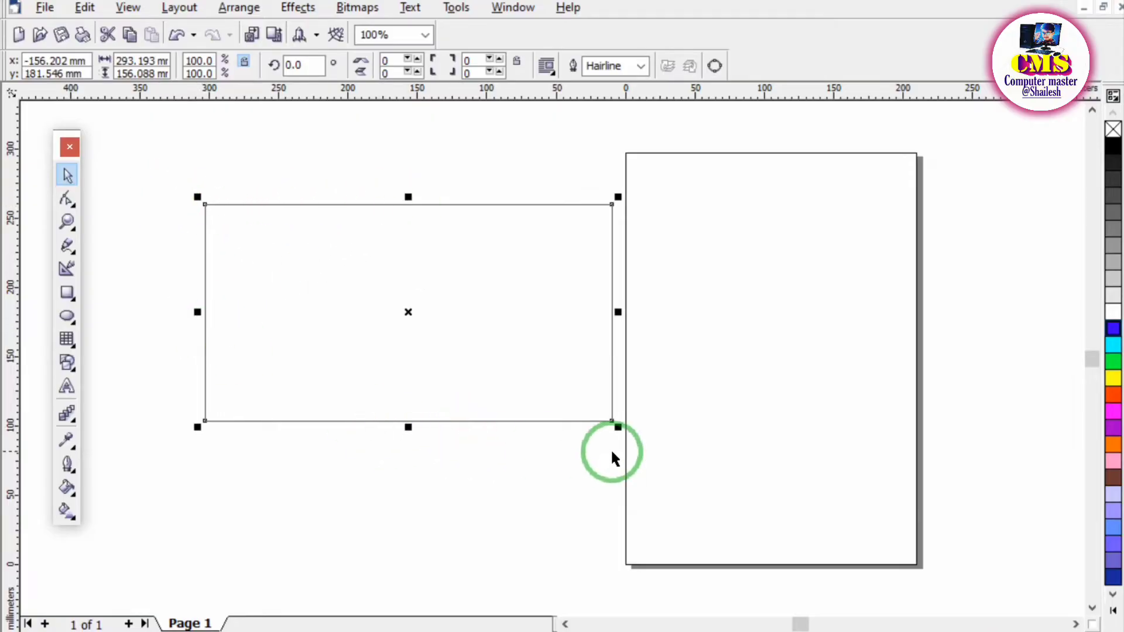
Scale the rectangle proportionally to about 238 × 127 mm and bring up its rotation handles.
left_click_drag(620, 430, 541, 386)
left_click(647, 404)
left_click(420, 311)
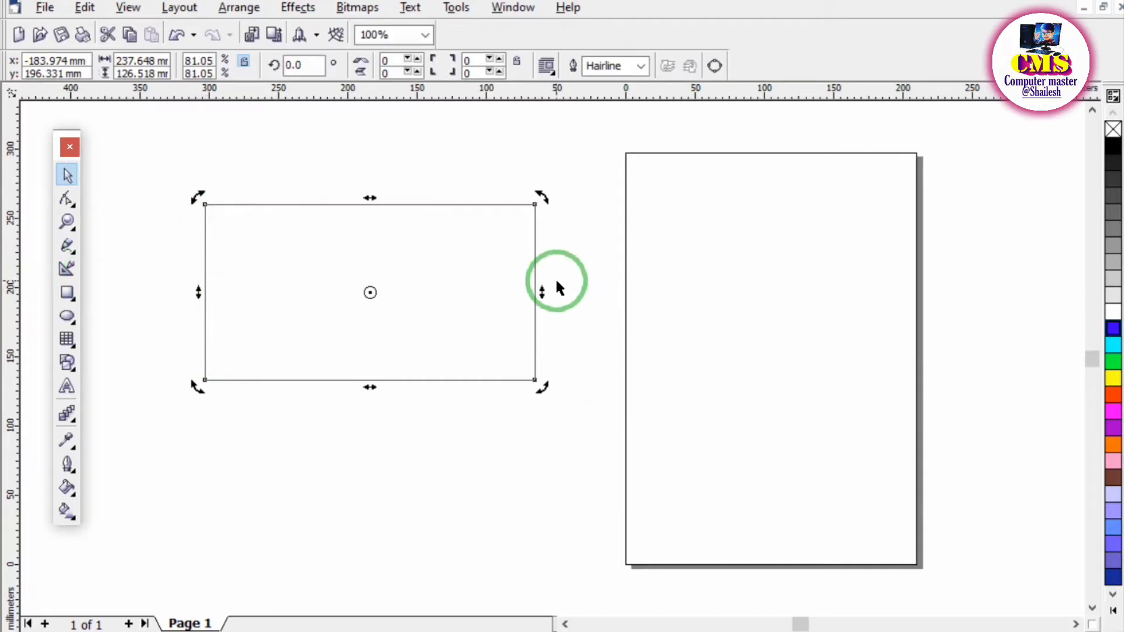
Rotate the rectangle about its centre, move its rotation centre to the lower edge, and rotate it to about 340.3°.
left_click_drag(543, 199, 552, 221)
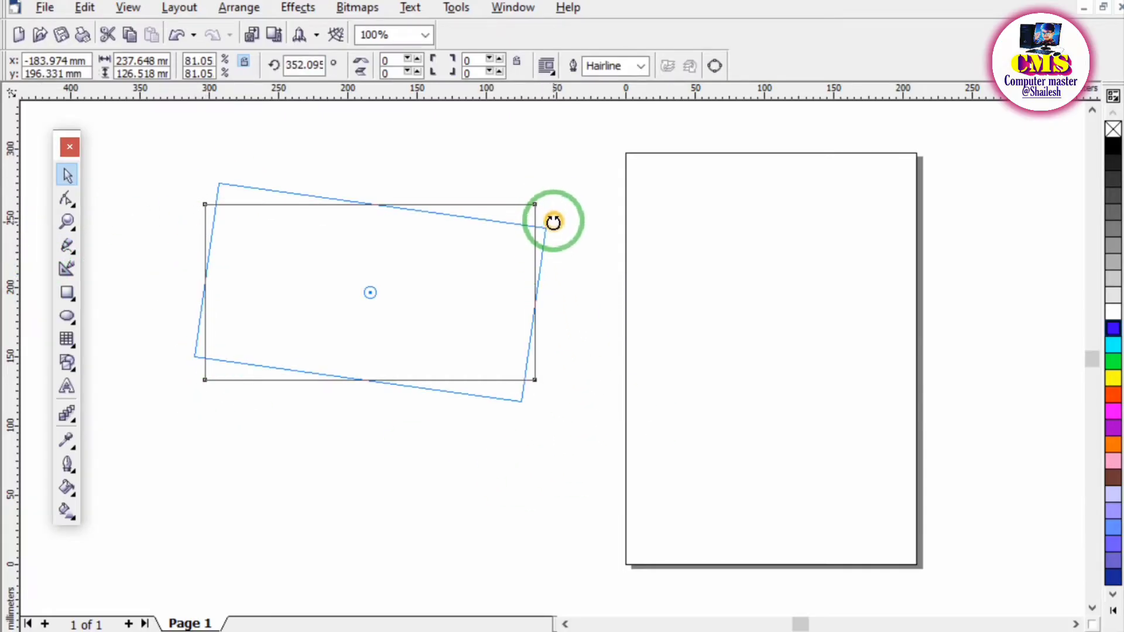
left_click_drag(188, 174, 172, 234)
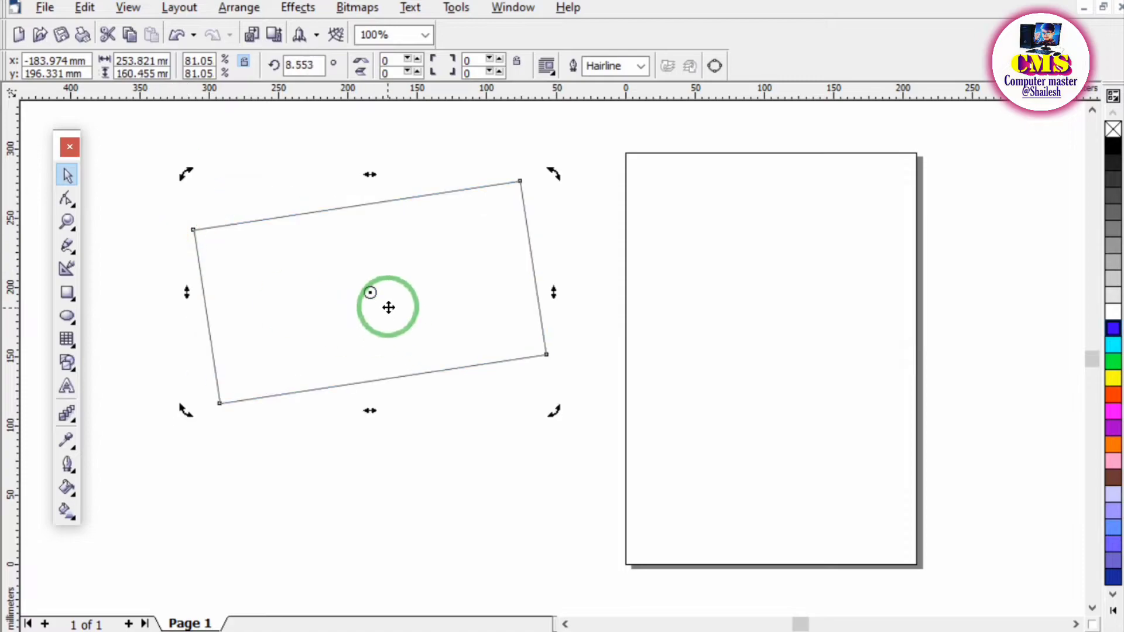
mouse_move(370, 292)
left_mouse_down()
mouse_move(436, 306)
mouse_move(334, 361)
mouse_move(534, 364)
mouse_move(462, 360)
left_mouse_up()
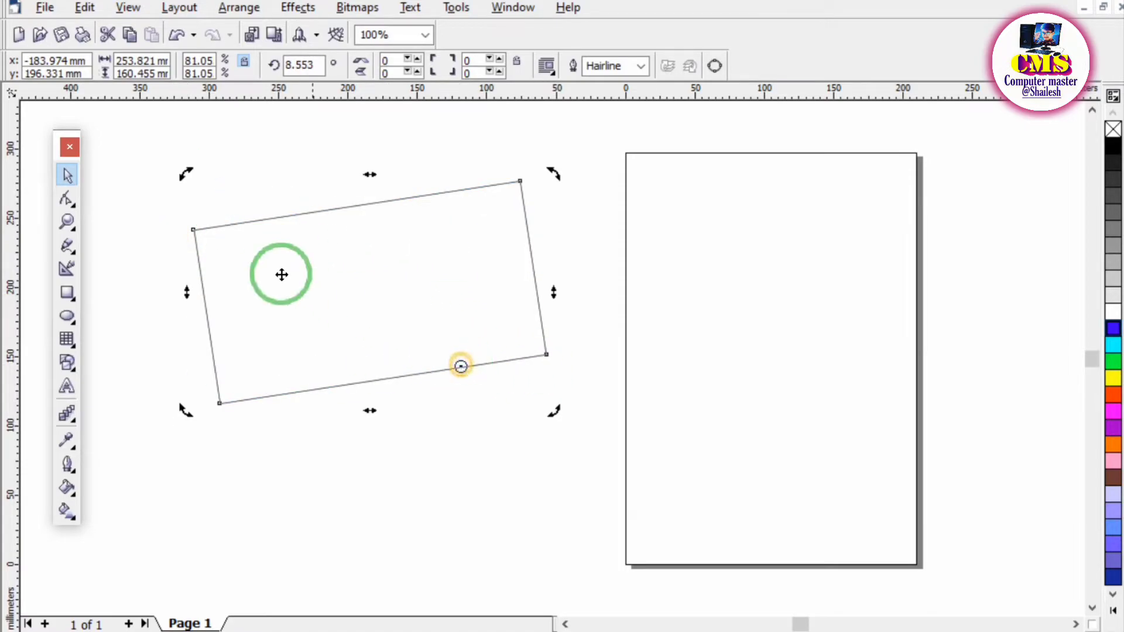
left_click_drag(186, 175, 359, 162)
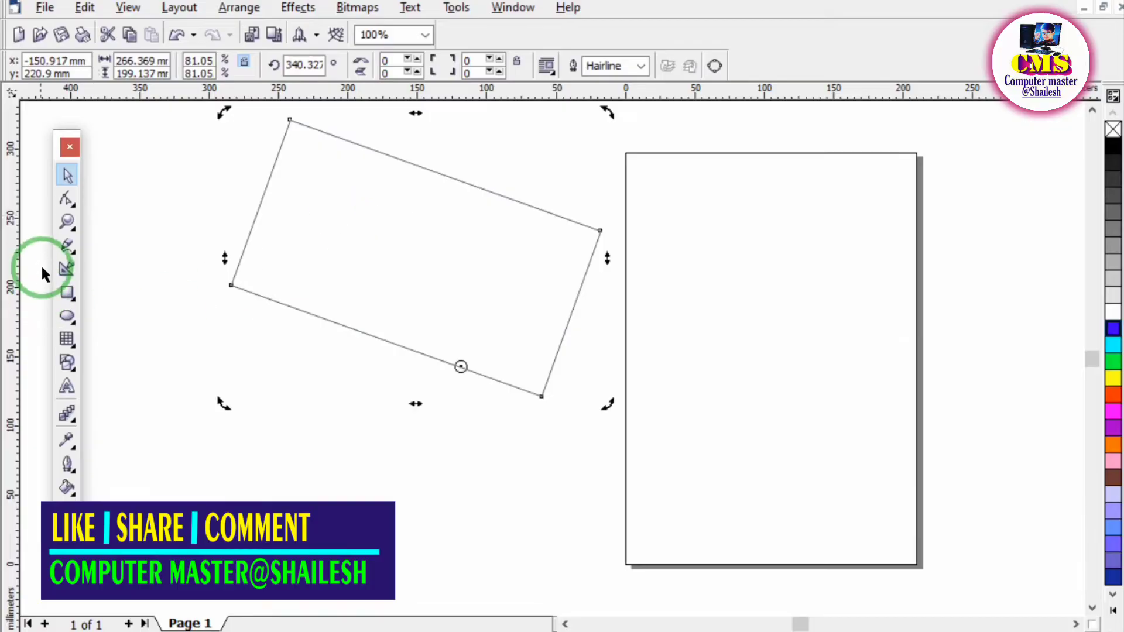
Draw an ellipse about 112 × 137 mm on the page.
left_click(67, 316)
left_click_drag(654, 242, 728, 322)
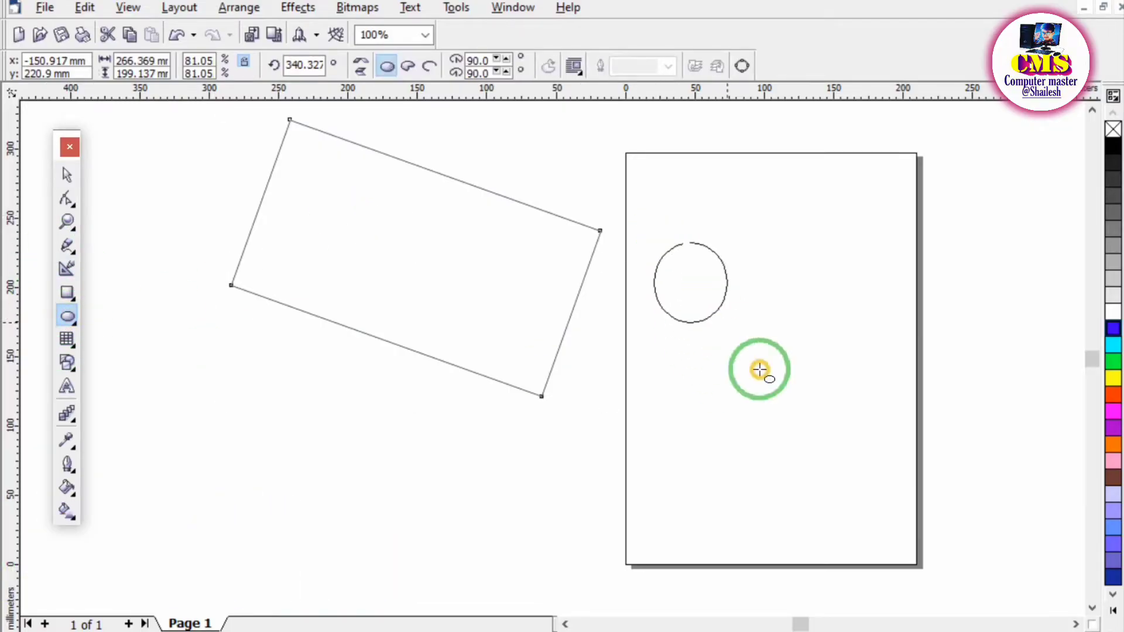
left_click_drag(759, 369, 810, 433)
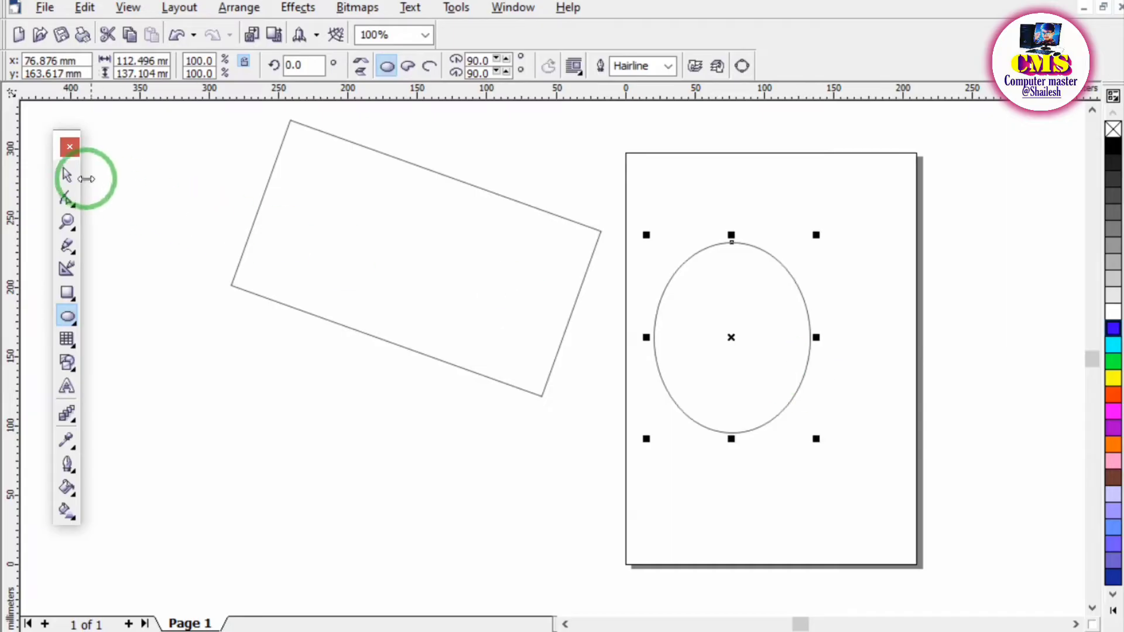
Reposition the ellipse and the rotated rectangle with the Pick tool so that they overlap on the page.
left_click(68, 174)
left_click_drag(734, 299, 810, 270)
left_click_drag(326, 248, 477, 327)
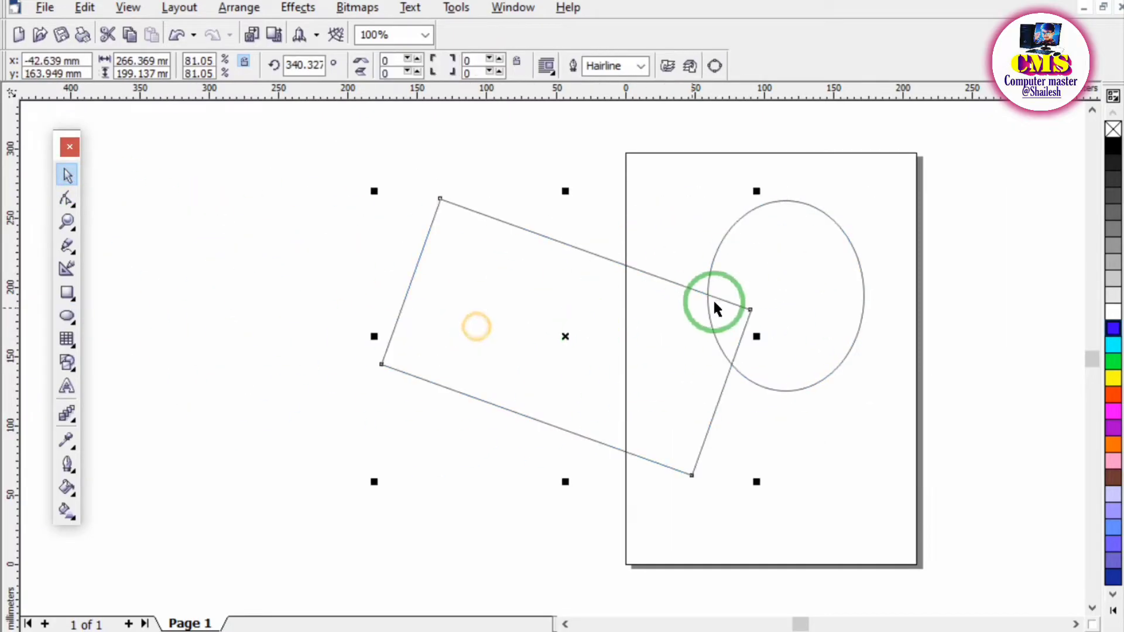
left_click_drag(792, 256, 314, 268)
left_click_drag(415, 326, 601, 320)
left_click_drag(268, 294, 666, 279)
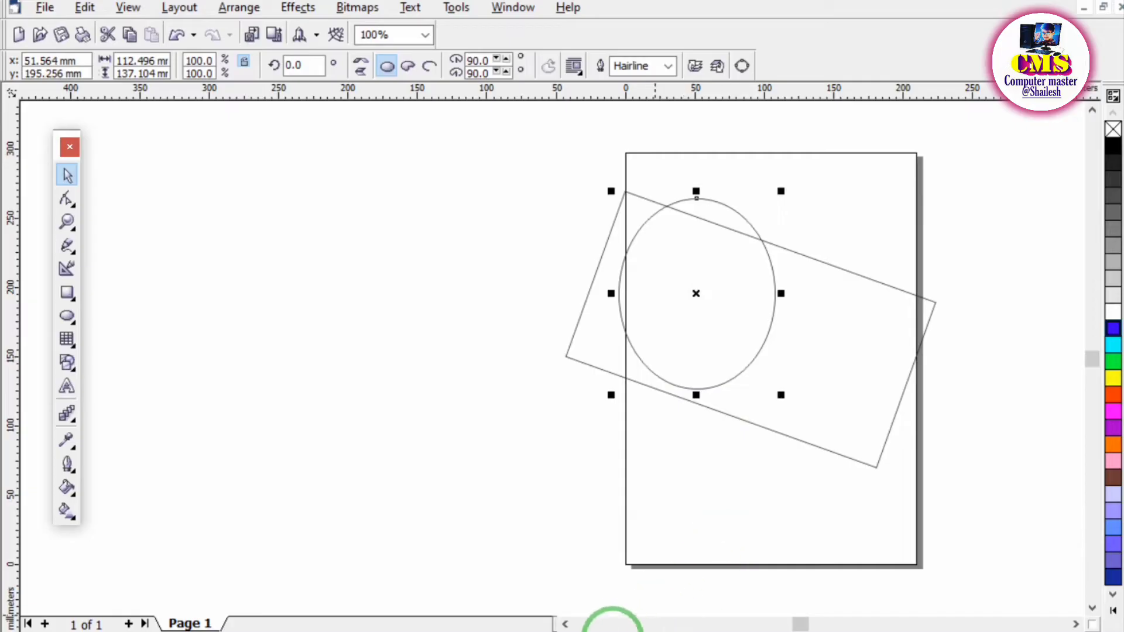
Switch to the PDF notes and mark the Shape tool heading and its icon with pen strokes.
left_click(613, 628)
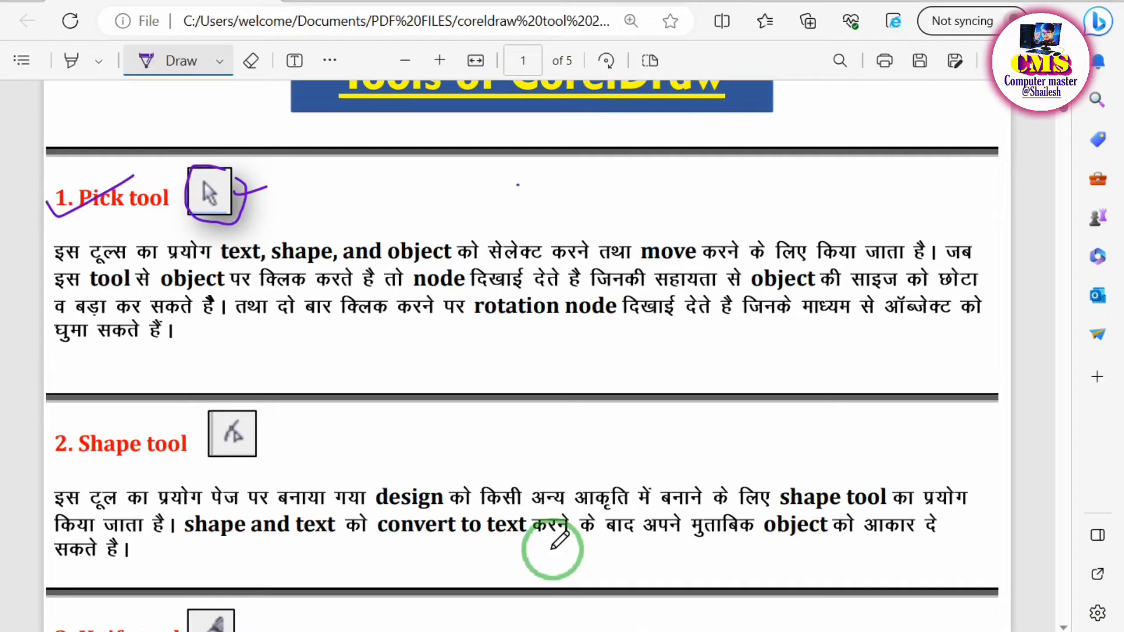
scroll(559, 541, "down", 2)
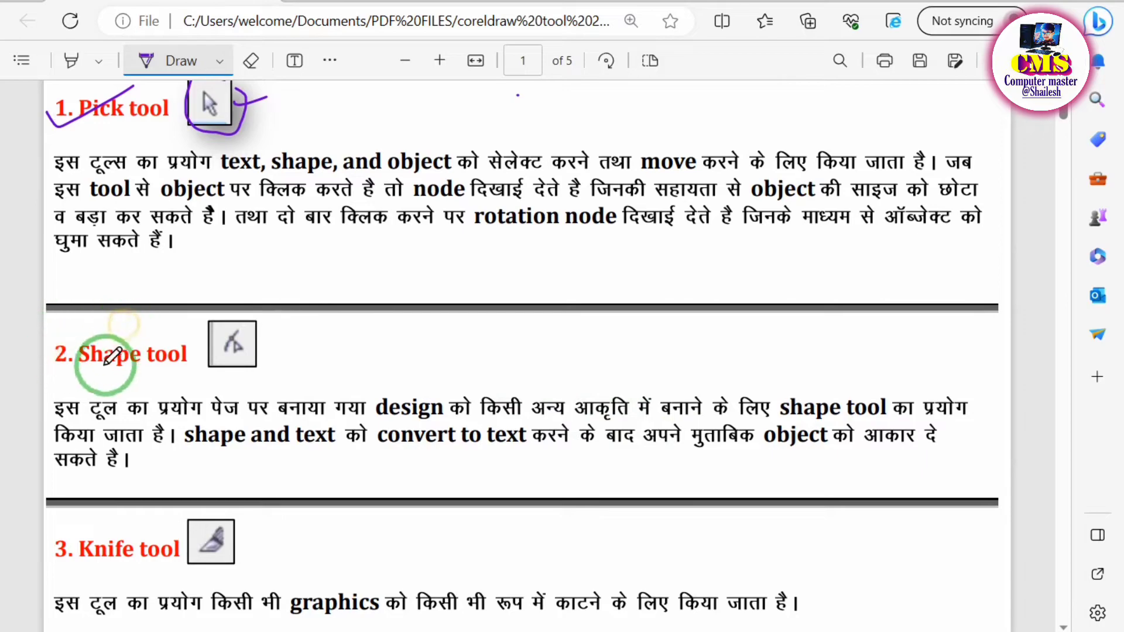
left_click_drag(55, 351, 174, 311)
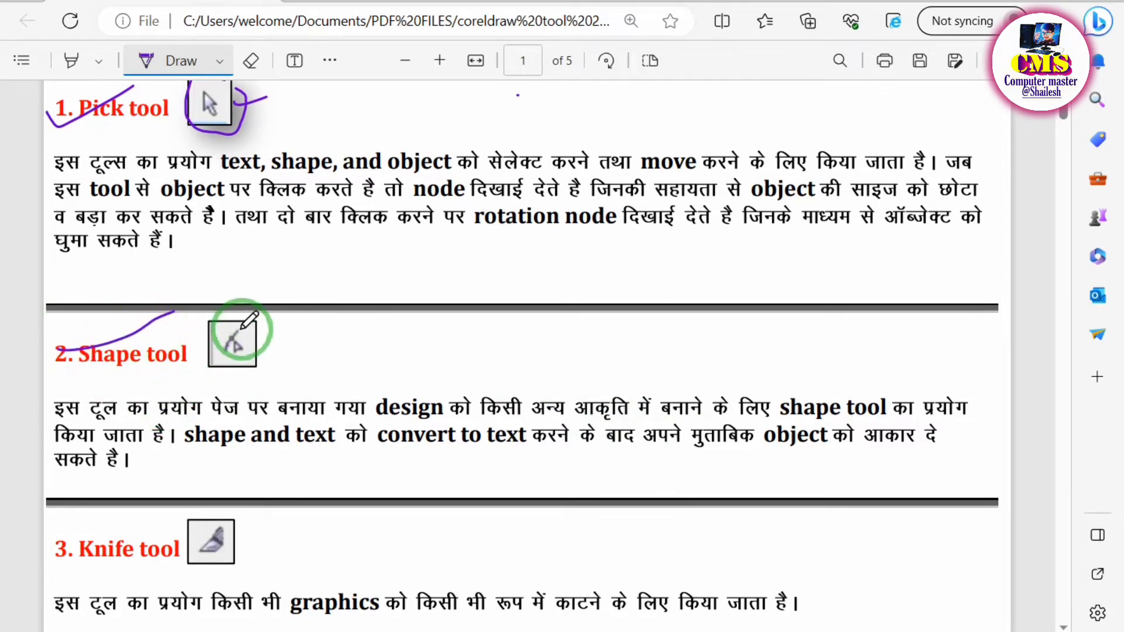
mouse_move(241, 328)
left_mouse_down()
mouse_move(216, 372)
mouse_move(269, 320)
left_mouse_up()
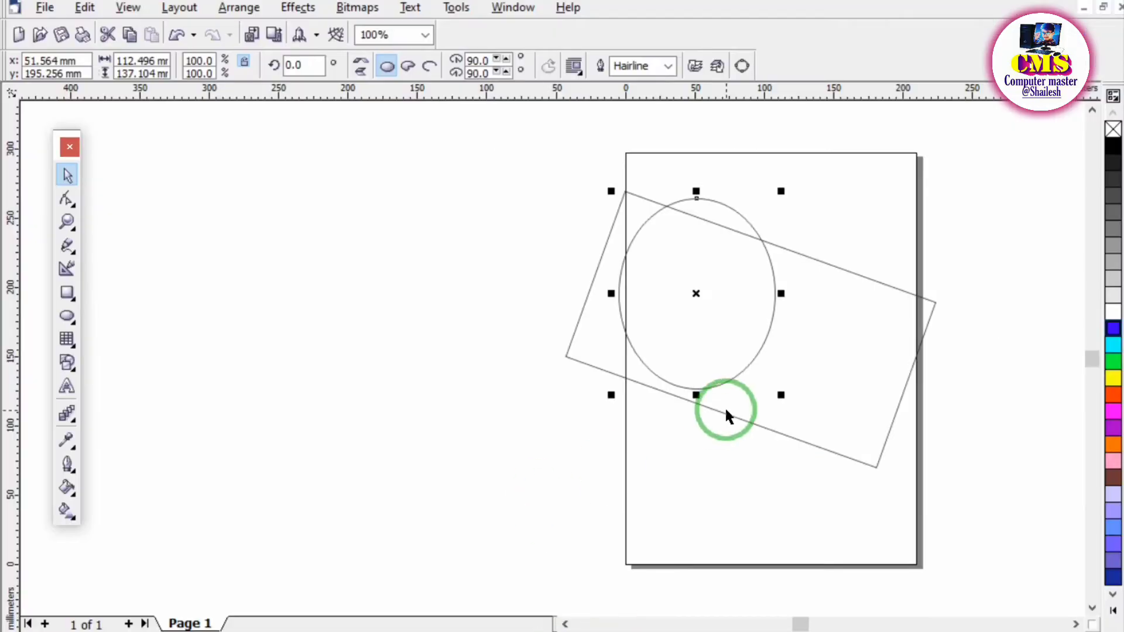
Delete the ellipse and the rotated rectangle from the CorelDRAW drawing.
key("Delete")
left_click(760, 326)
key("Delete")
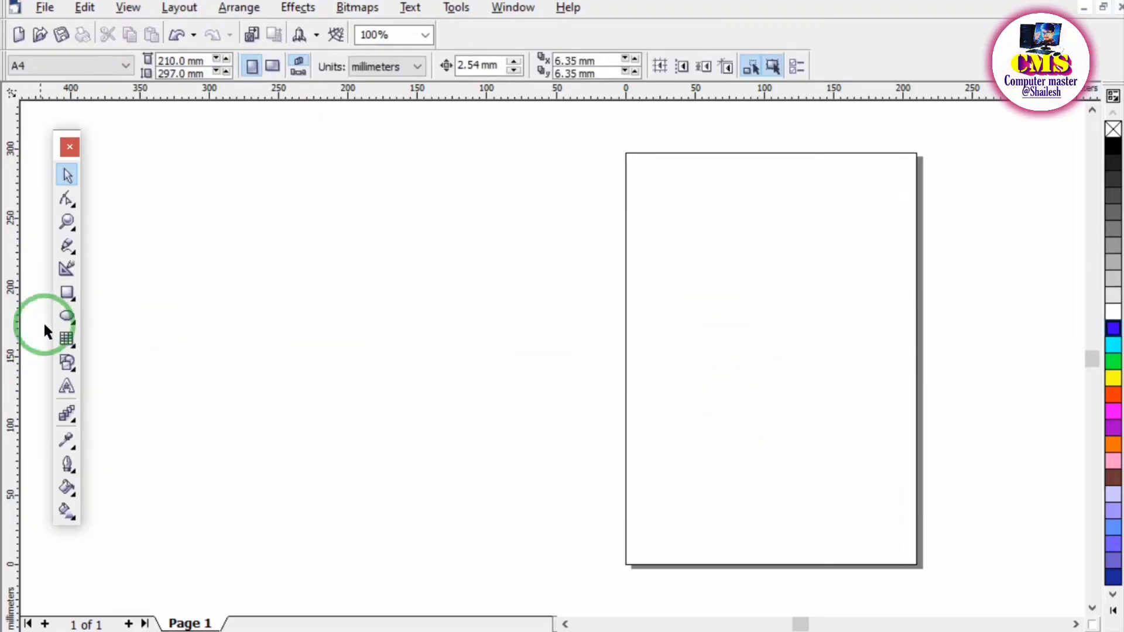
Draw a rectangle about 357 × 182 mm and move it into the empty area left of the page.
left_click(67, 292)
mouse_move(183, 211)
left_mouse_down()
mouse_move(344, 380)
mouse_move(679, 464)
left_mouse_up()
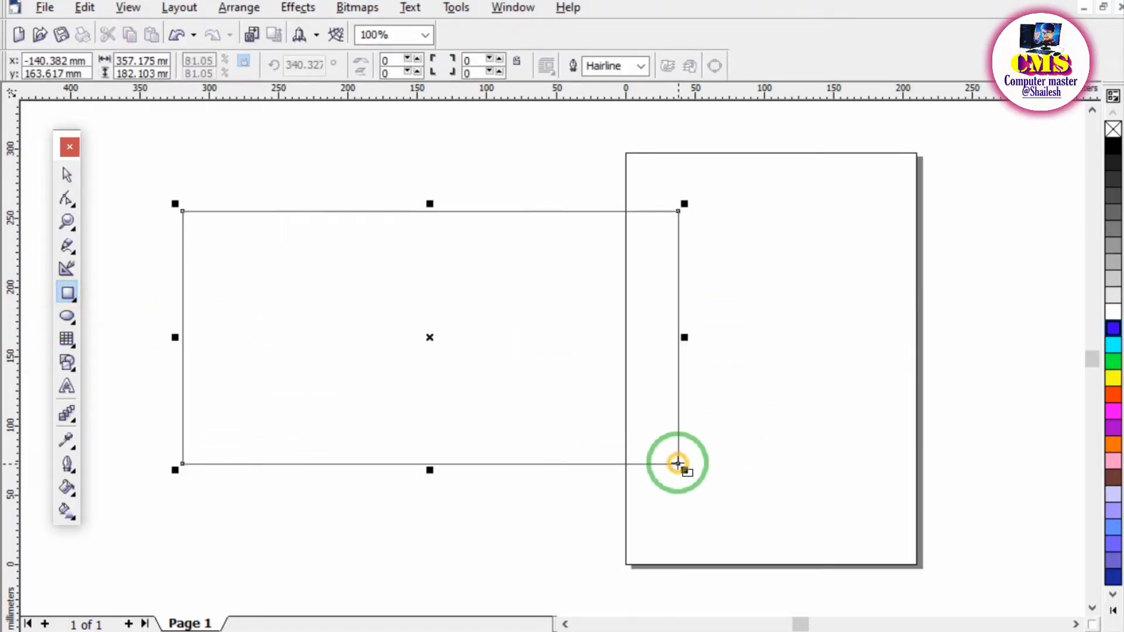
left_click(565, 624)
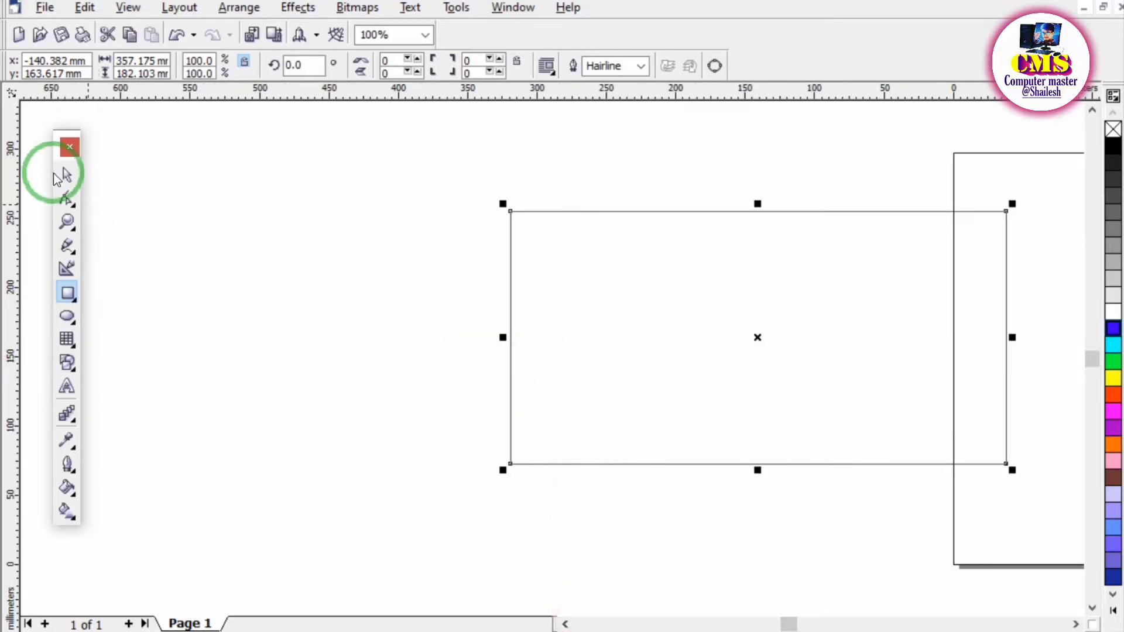
left_click(61, 175)
left_click_drag(564, 286, 314, 263)
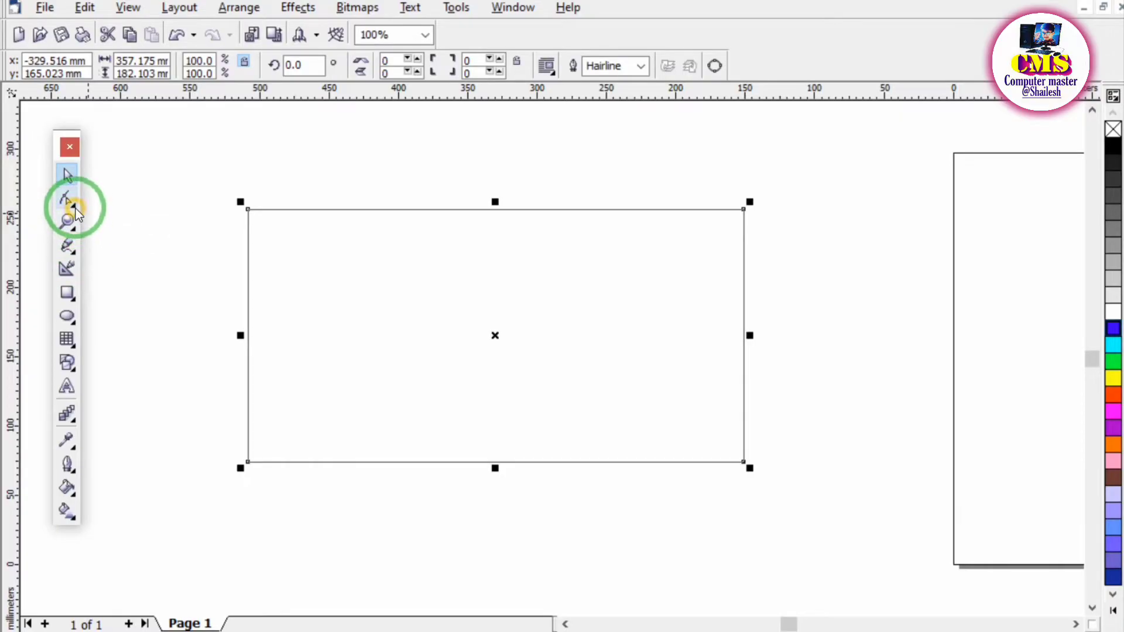
Browse the shape-editing tools and activate the Shape tool on the rectangle.
left_click(76, 208)
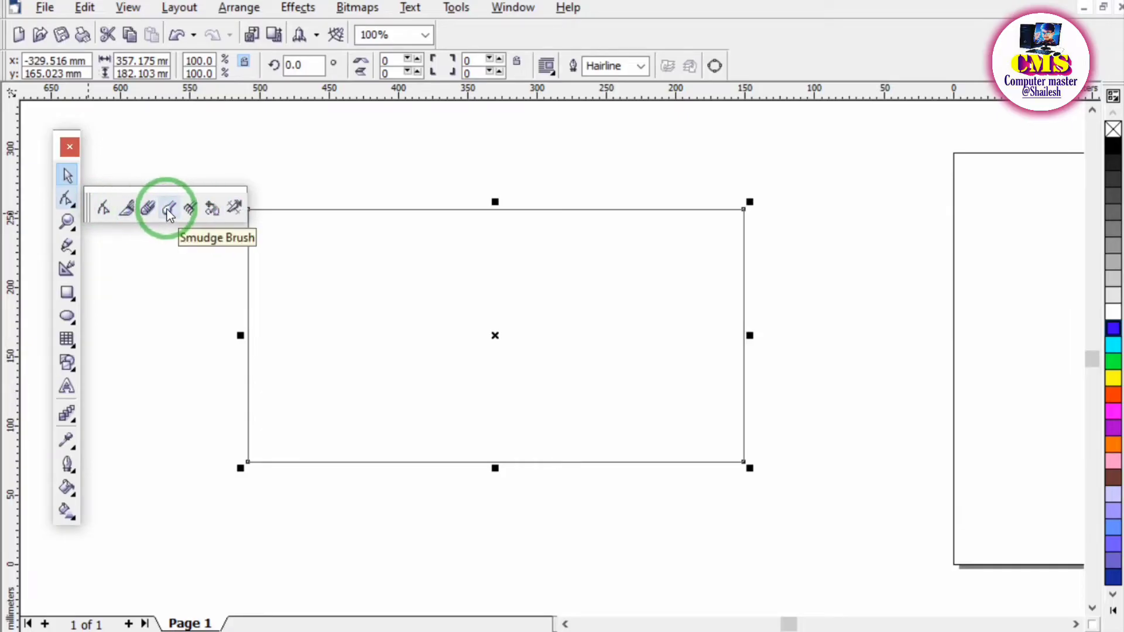
left_click(69, 200)
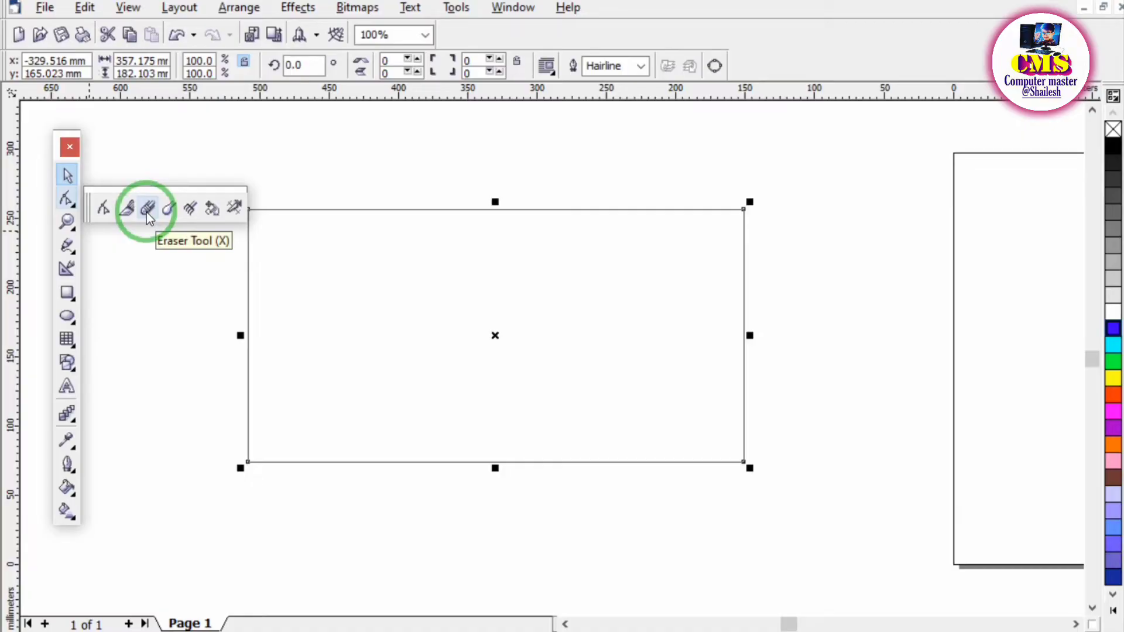
left_click(72, 227)
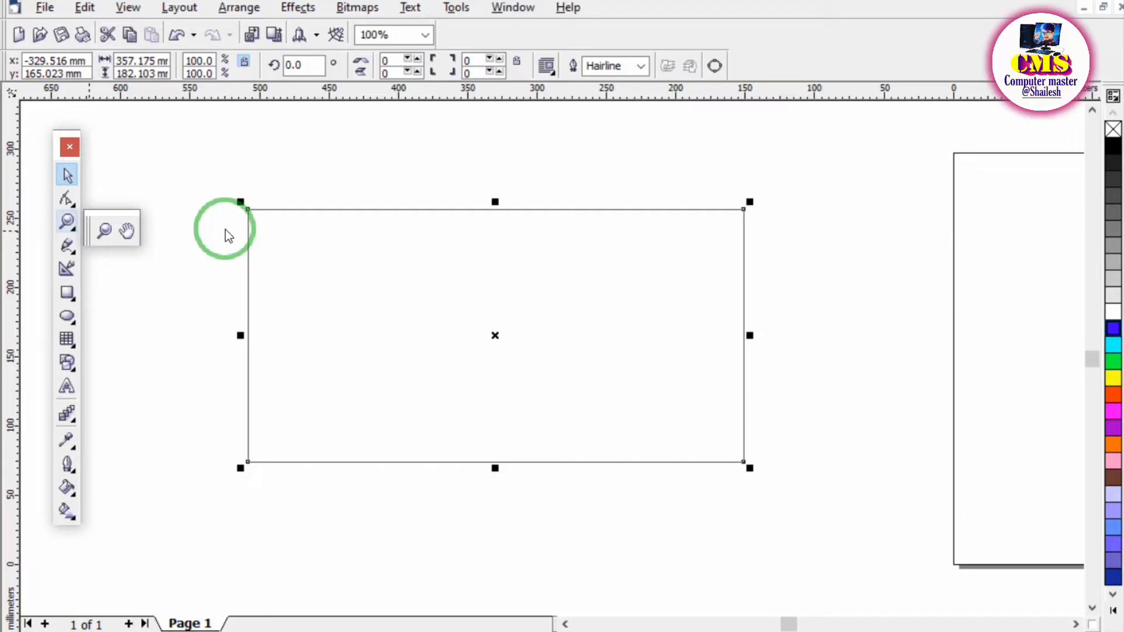
left_click(75, 203)
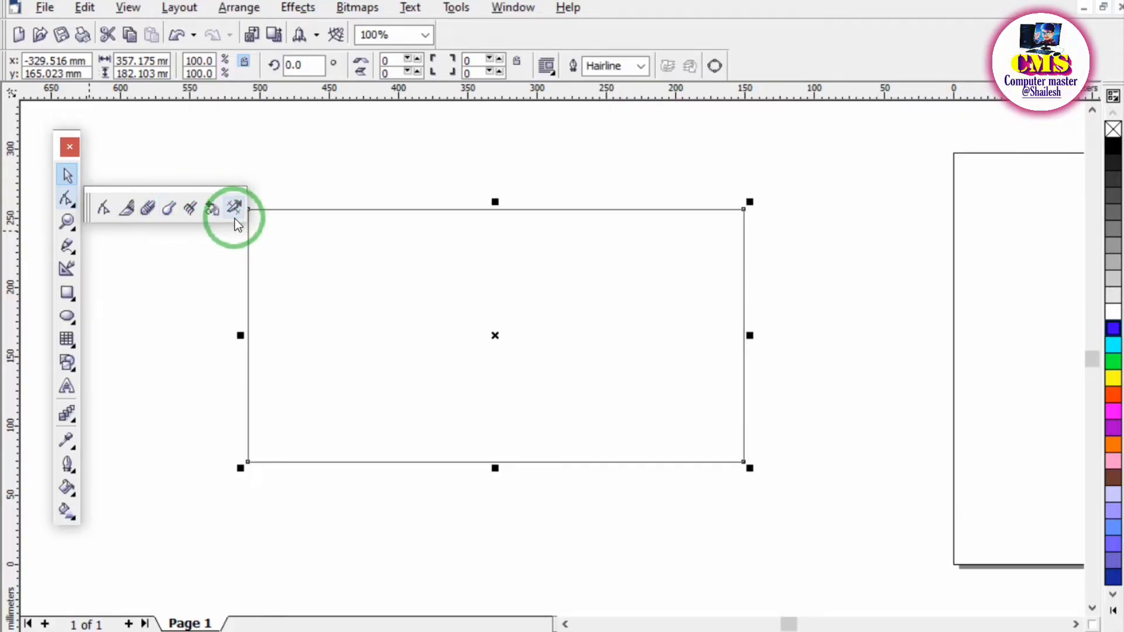
left_click(104, 209)
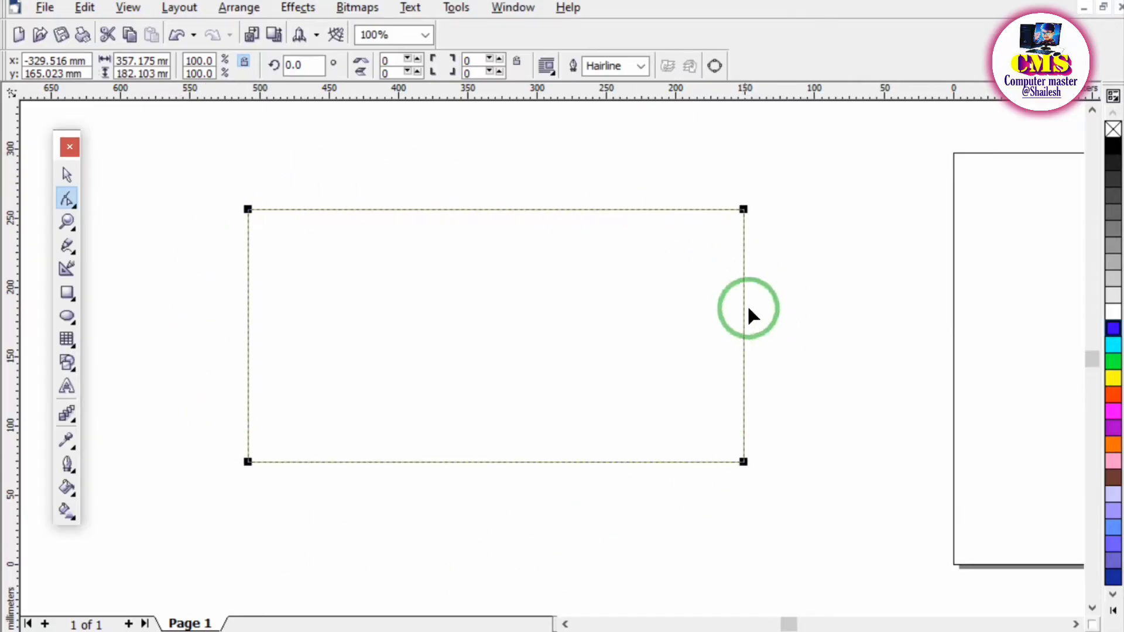
Round all four corners of the rectangle together to about 36, and undo the rounding.
left_click(248, 209)
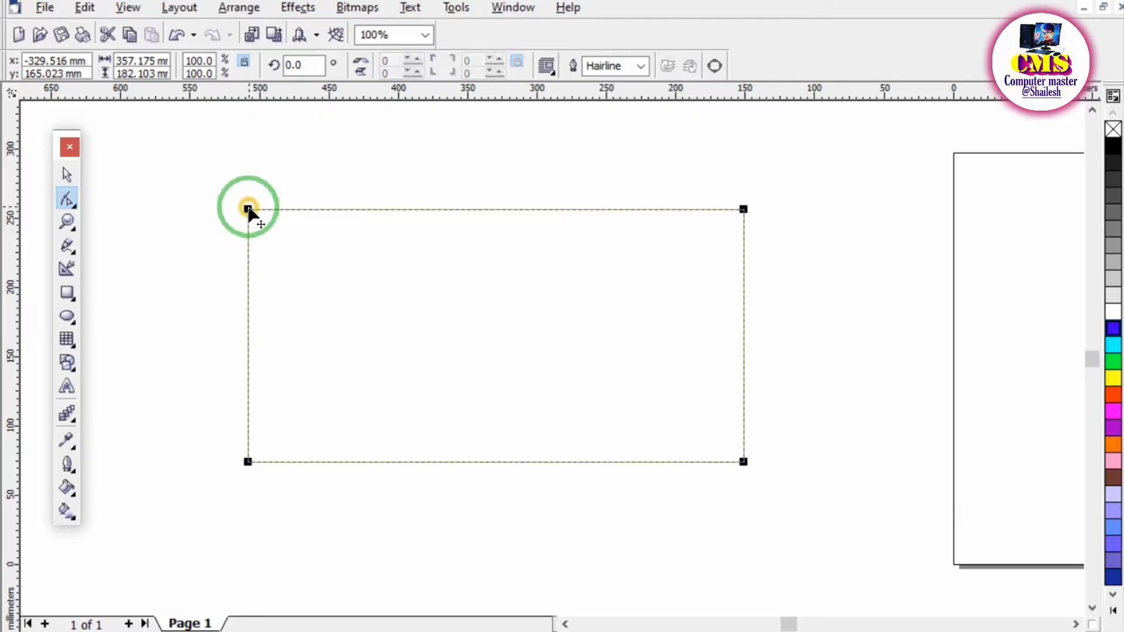
left_click_drag(248, 208, 294, 209)
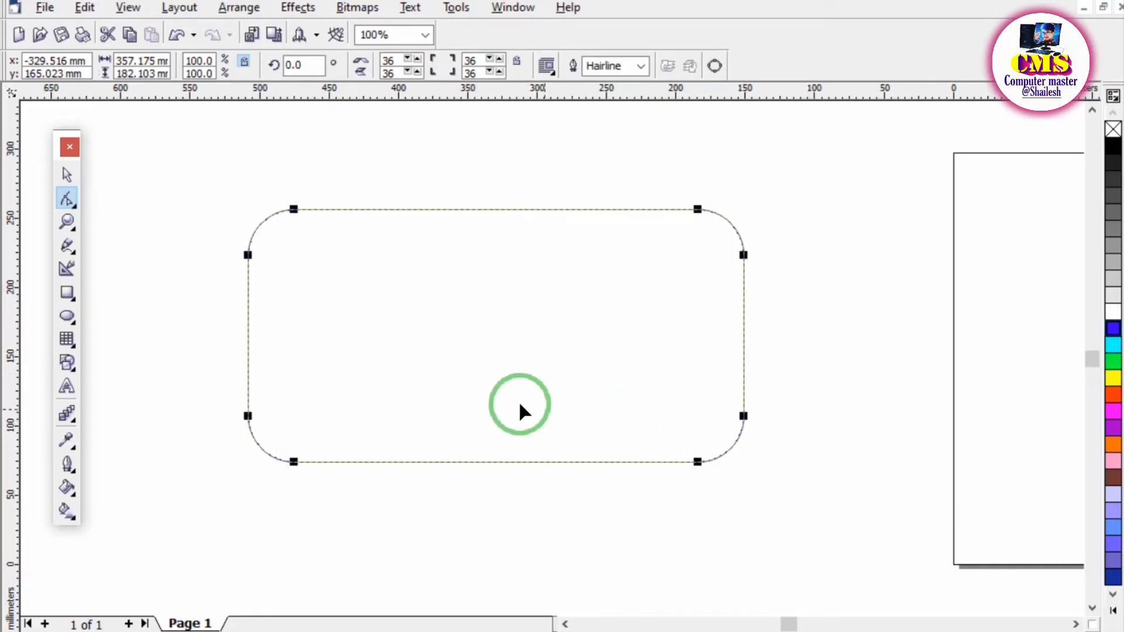
key("ctrl+z")
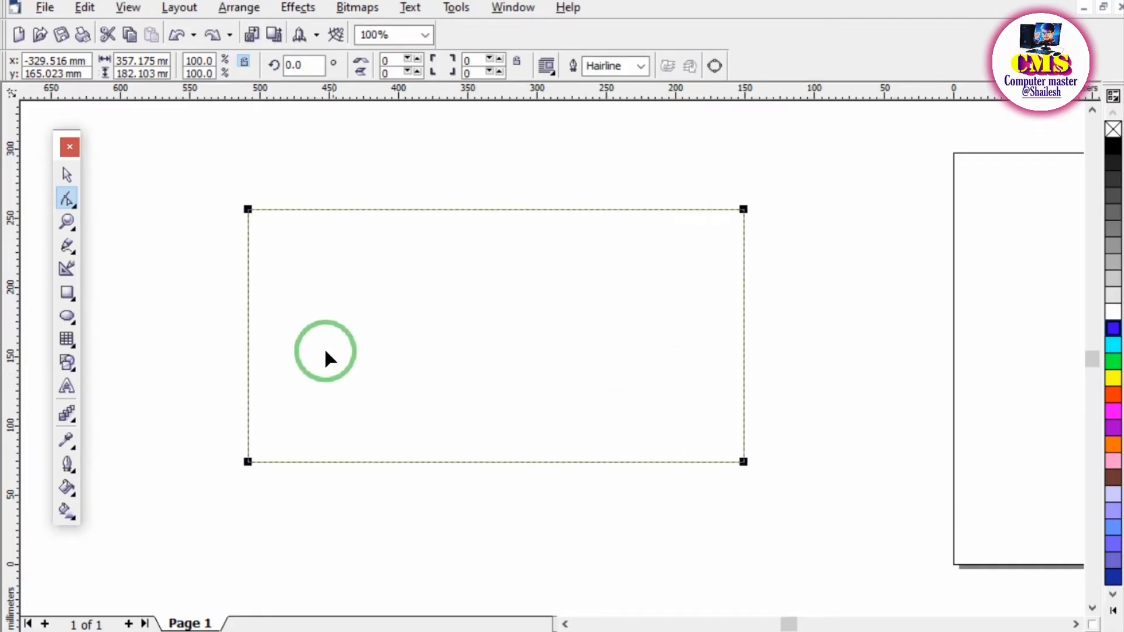
Select only the rectangle's upper-left corner node and round that corner to about 50.
left_click(248, 212)
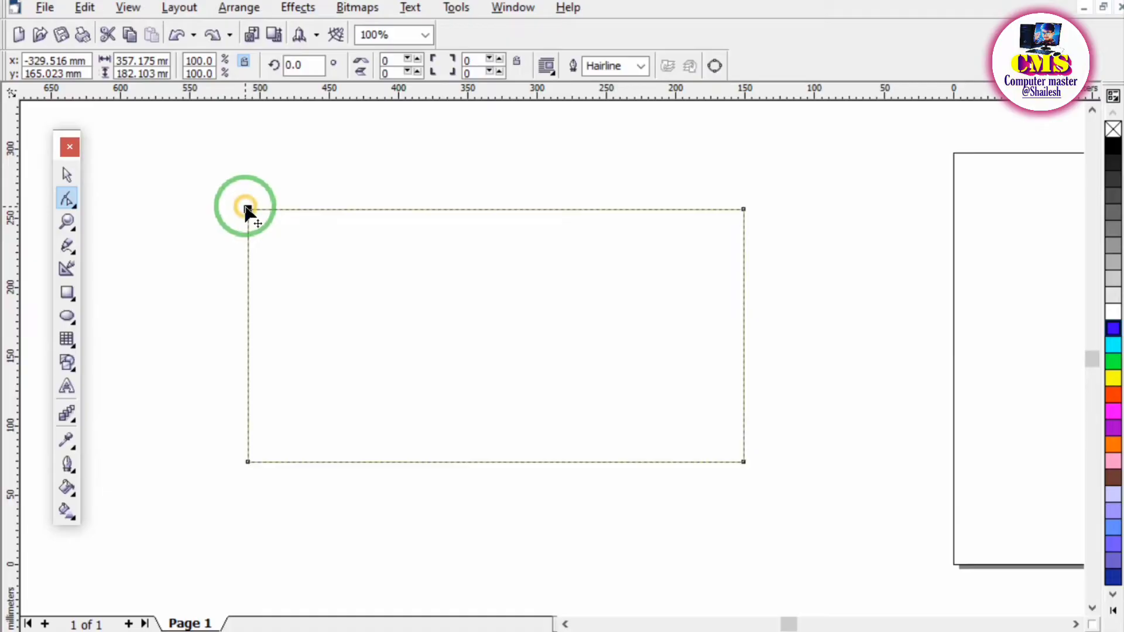
left_click_drag(253, 211, 311, 209)
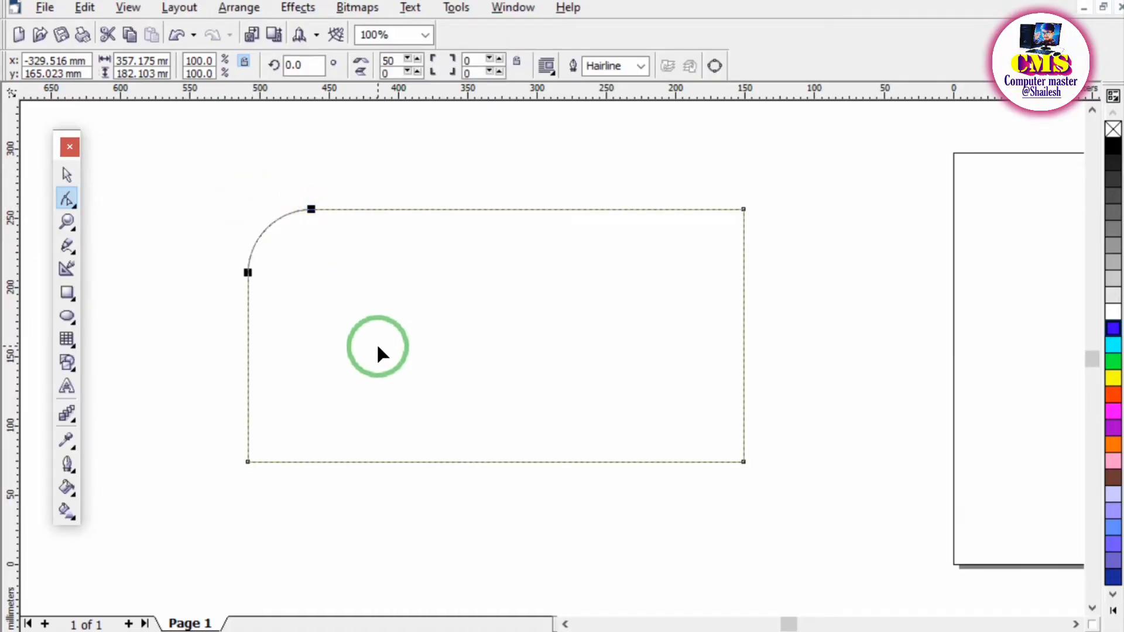
Undo the rounding of the rectangle's upper-left corner and convert the rectangle to curves.
key("ctrl+z")
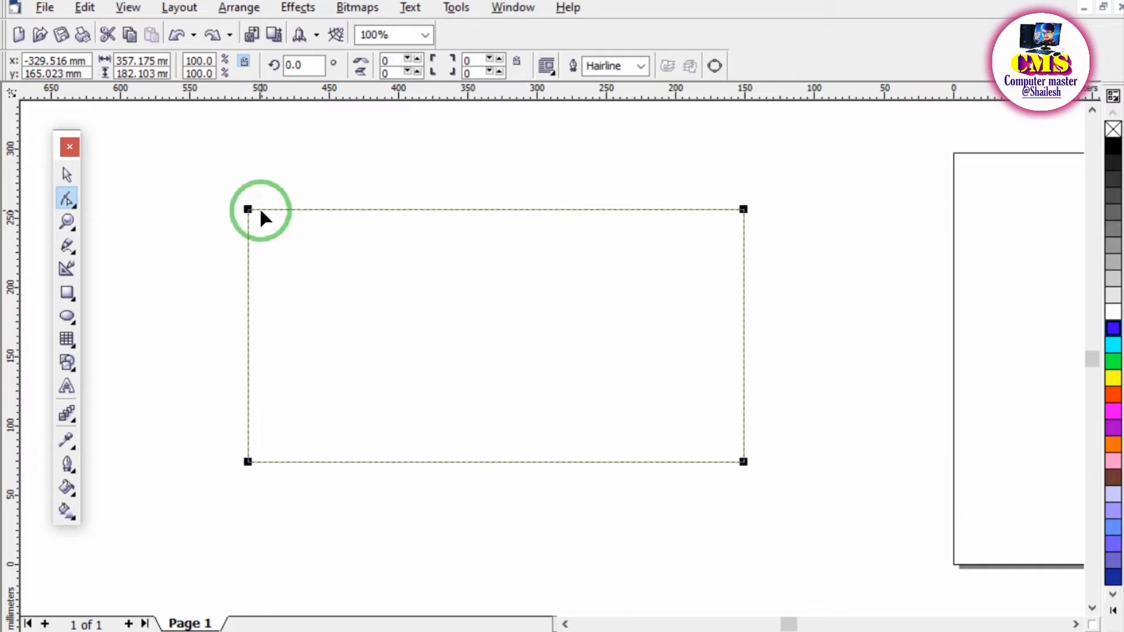
right_click(285, 221)
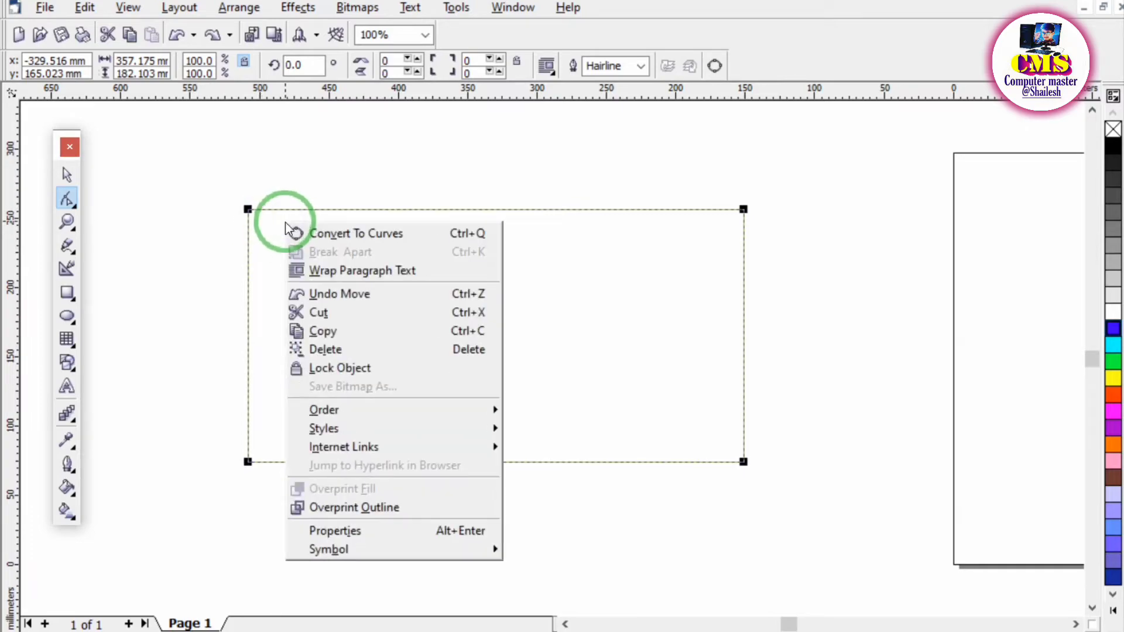
left_click(401, 234)
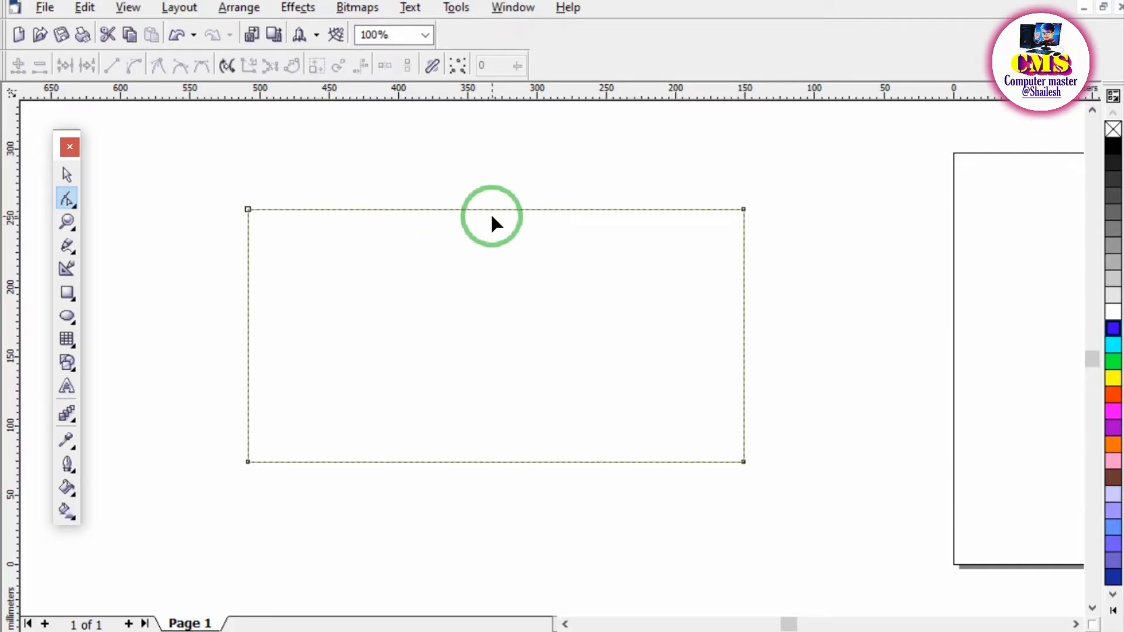
Convert the rectangle's top edge to a curve and shape it with its control handles into a wave rising, then dipping.
left_click(743, 209)
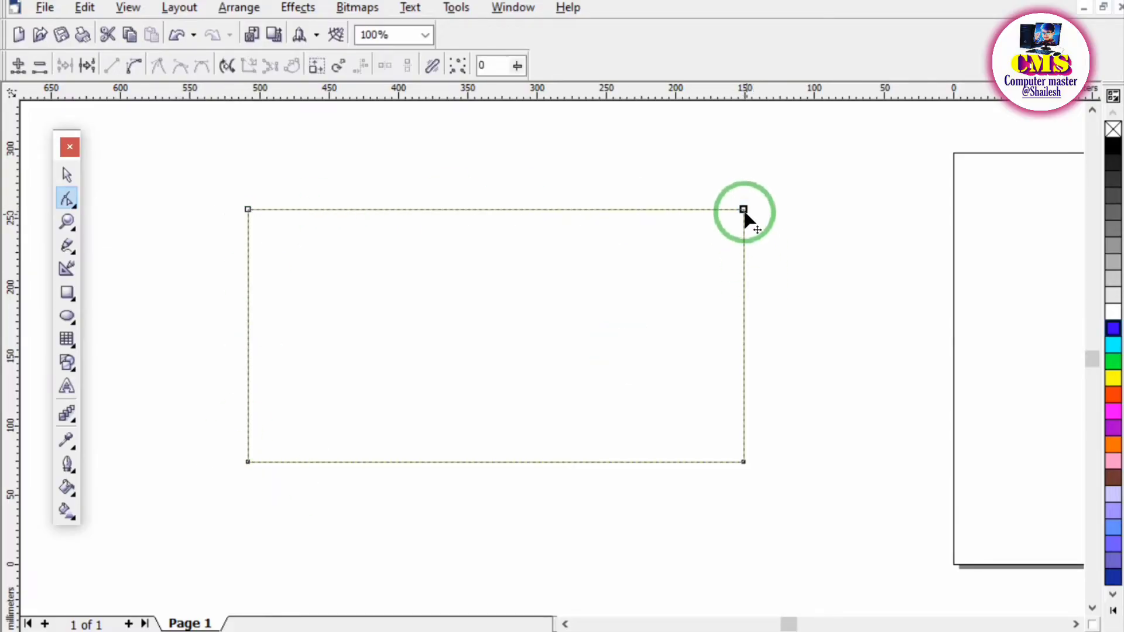
left_click(132, 70)
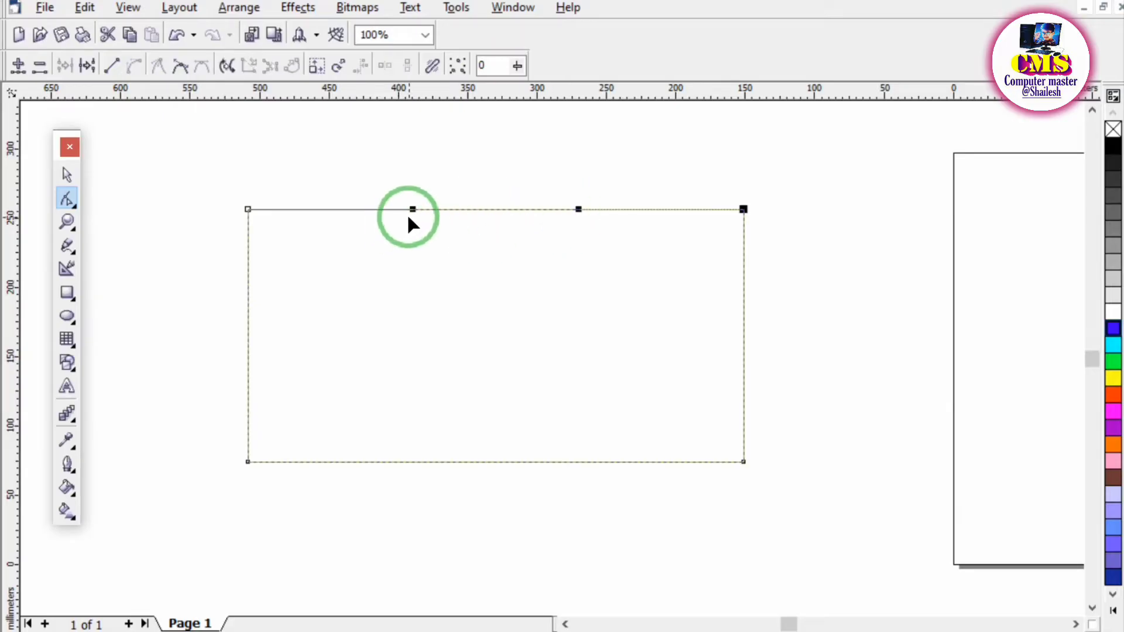
left_click_drag(413, 209, 430, 170)
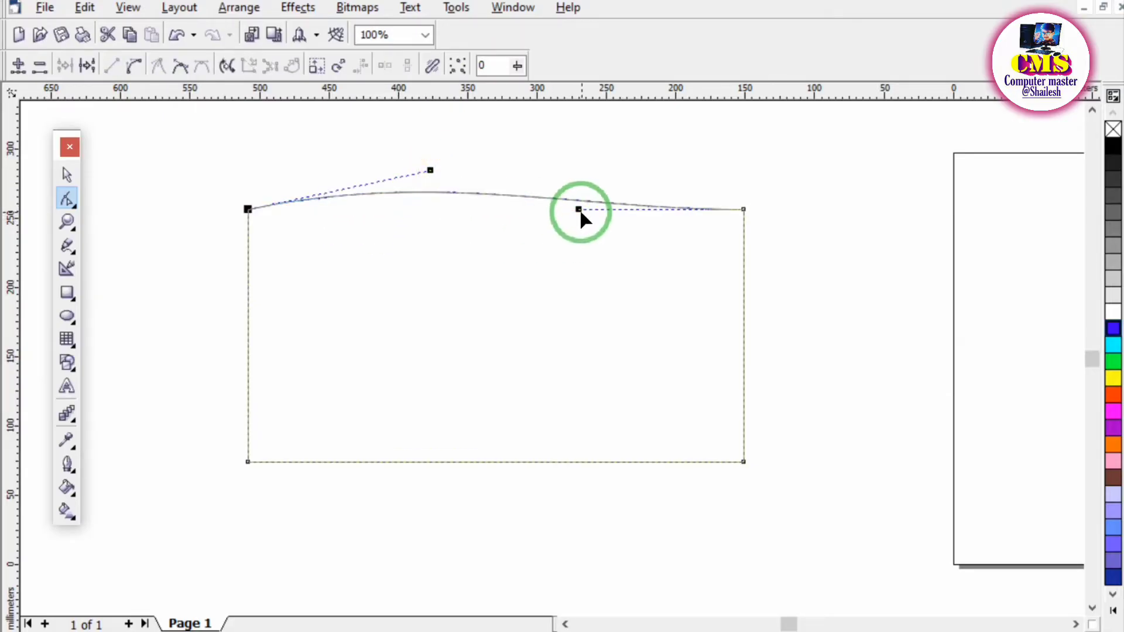
left_click_drag(578, 209, 537, 263)
left_click_drag(430, 170, 531, 150)
left_click_drag(539, 262, 485, 347)
left_click_drag(532, 151, 541, 179)
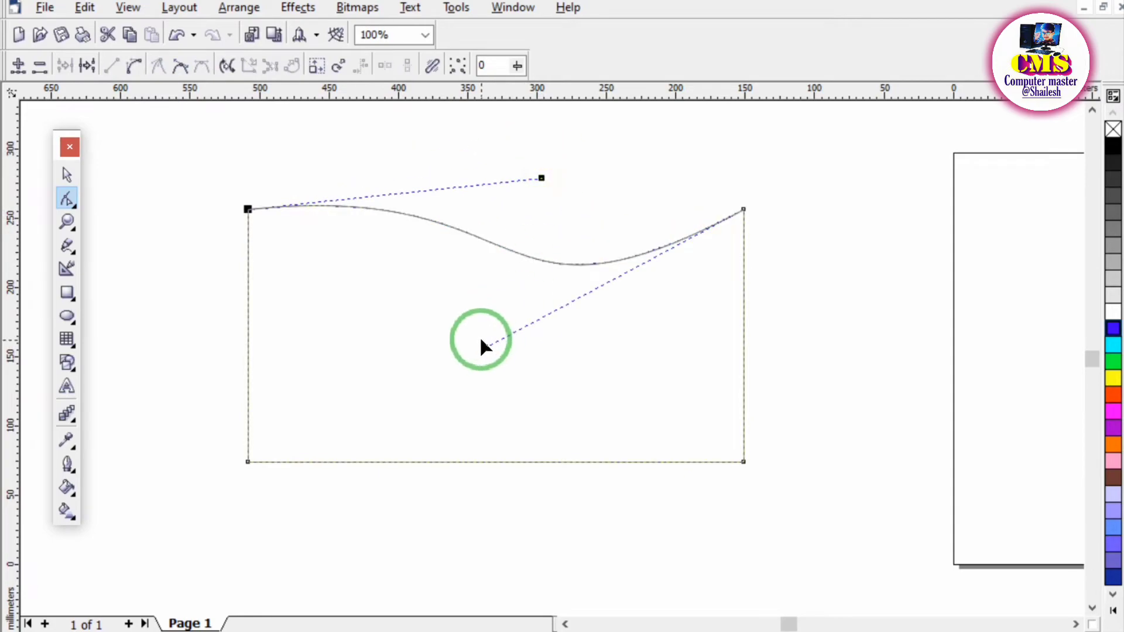
left_click_drag(484, 347, 501, 327)
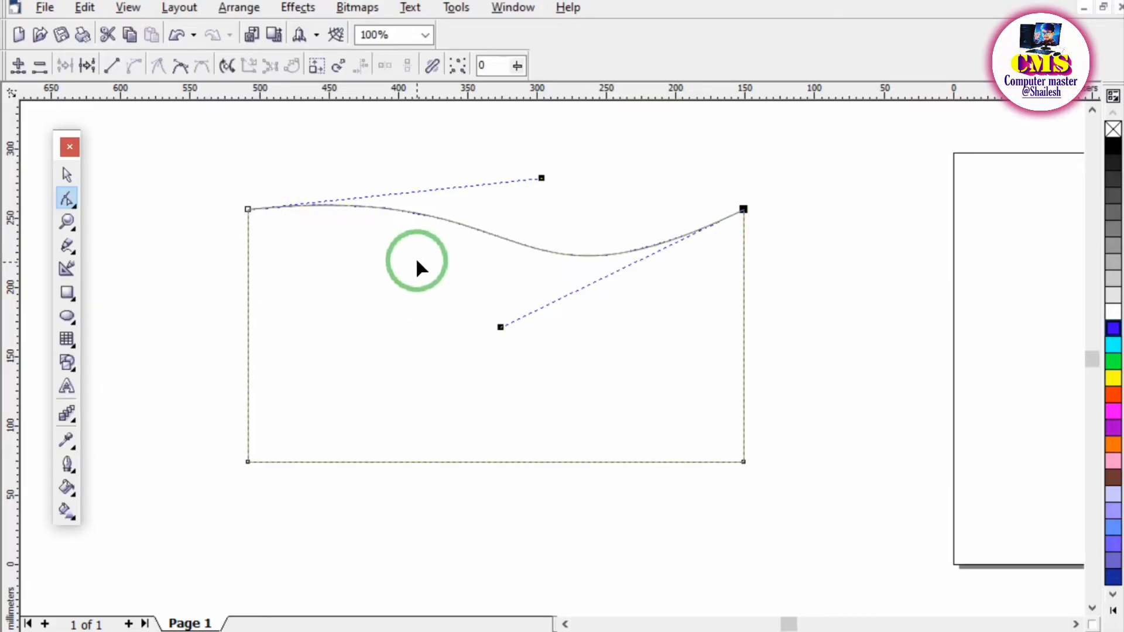
Add a node on the shape's left edge, a little above its middle.
left_click(247, 316)
right_click(249, 318)
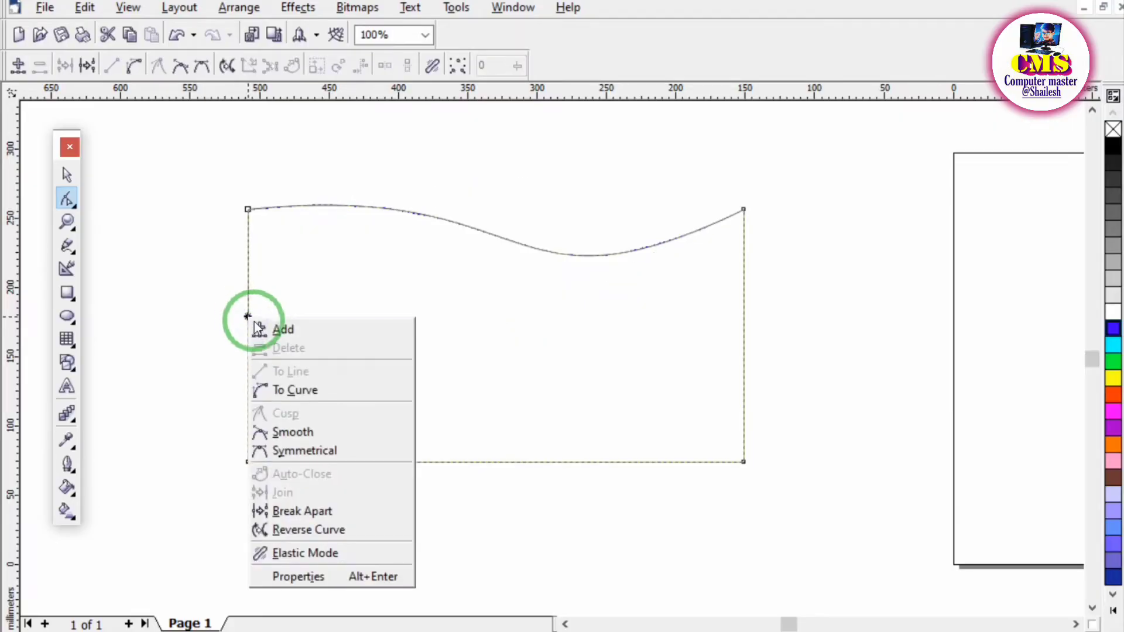
left_click(275, 329)
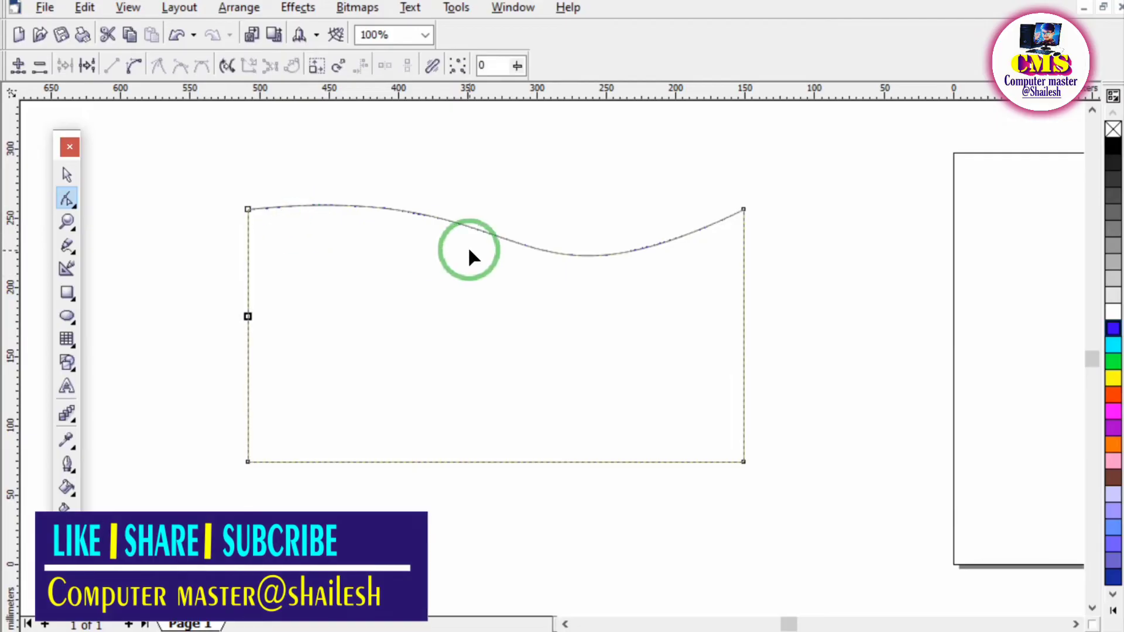
Convert the left edge's upper segment to a curve and bend it into an S shape with its control handles.
left_click(247, 212)
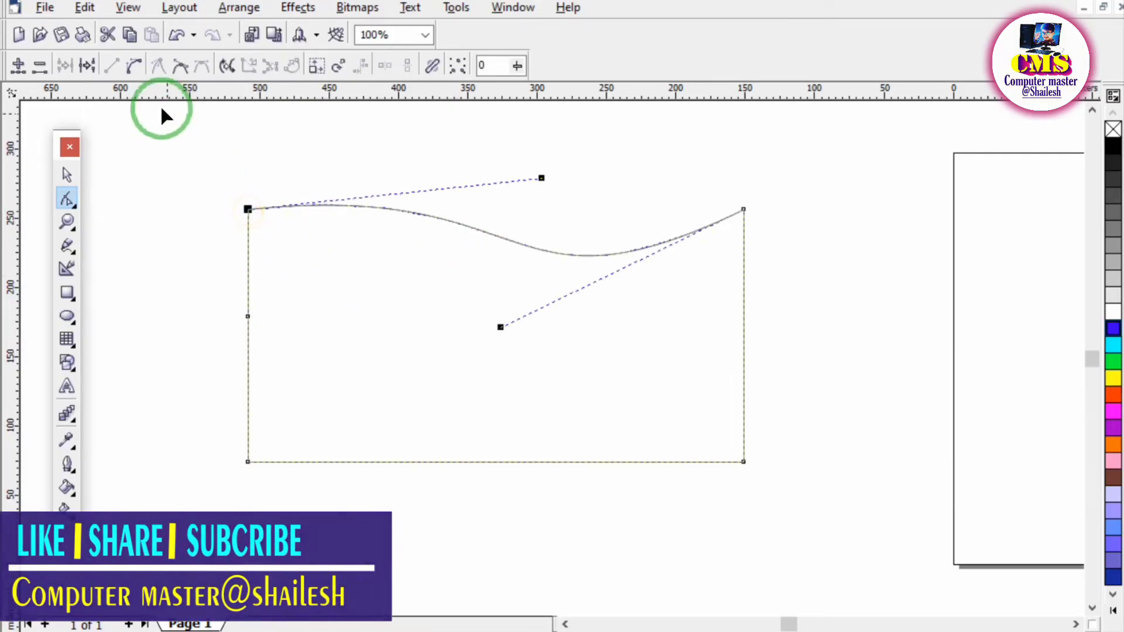
left_click(135, 67)
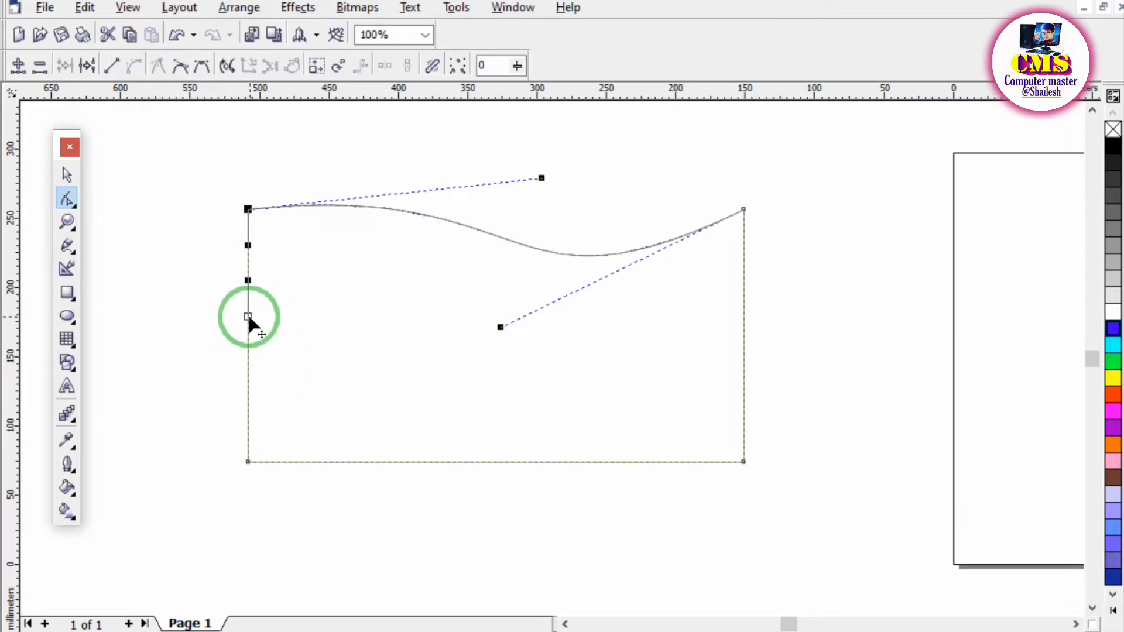
left_click_drag(248, 280, 272, 276)
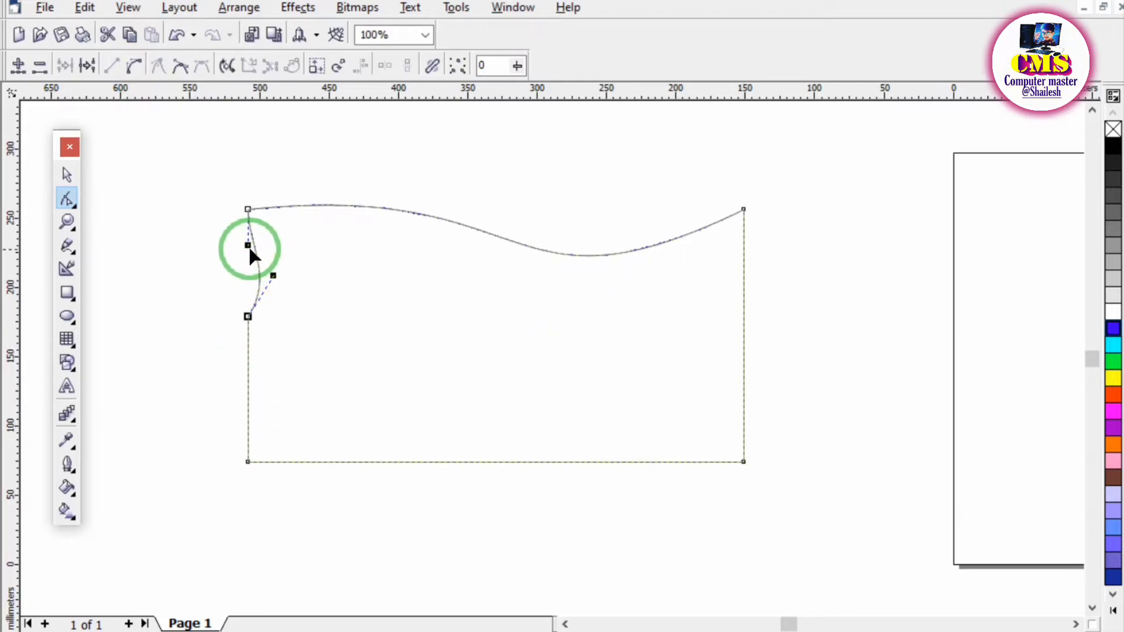
left_click(247, 209)
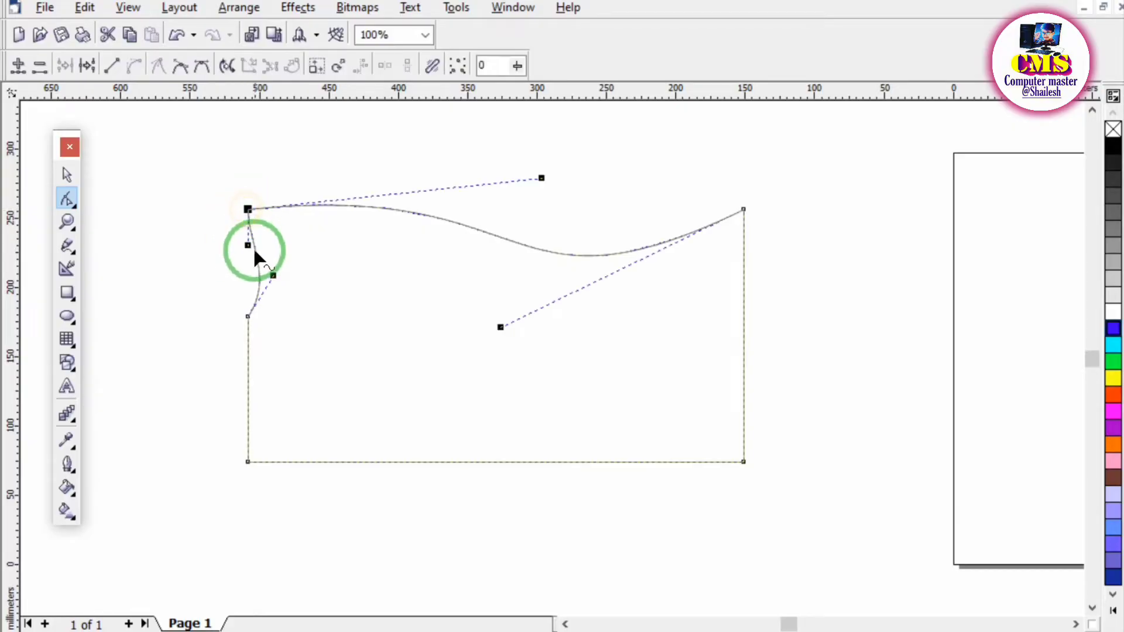
left_click_drag(254, 250, 296, 264)
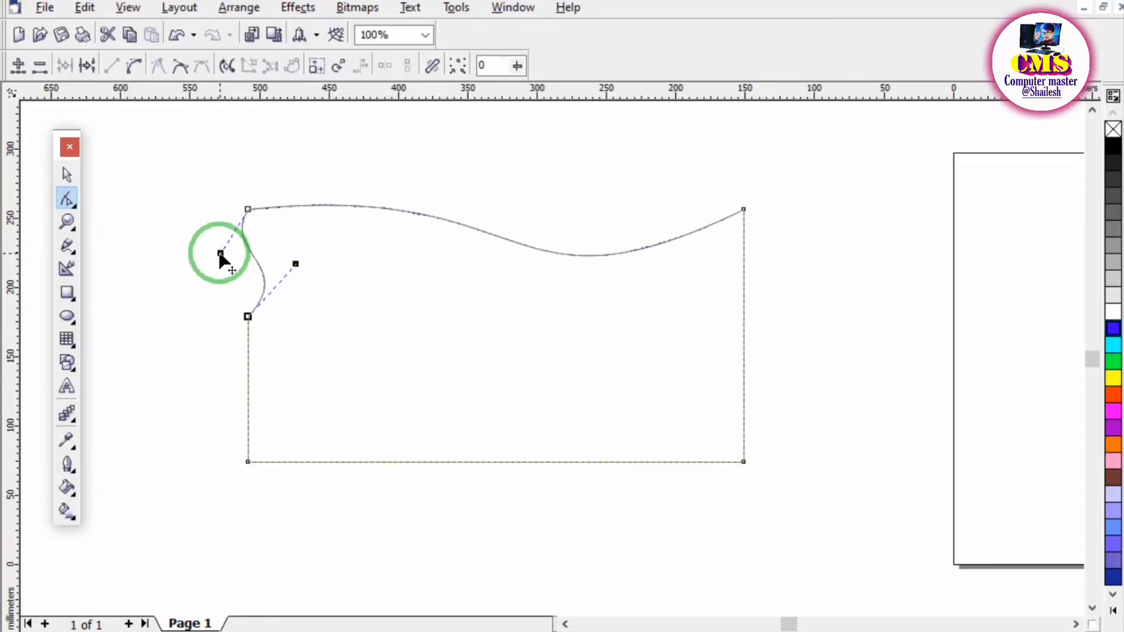
left_click_drag(220, 253, 191, 241)
left_click(292, 278)
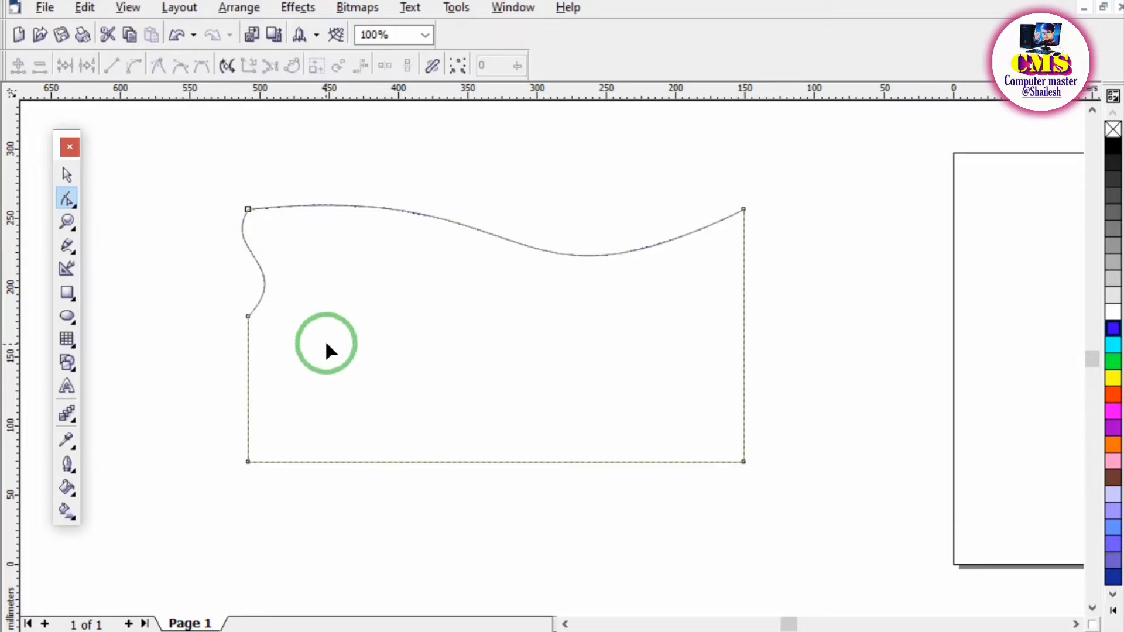
left_click(248, 210)
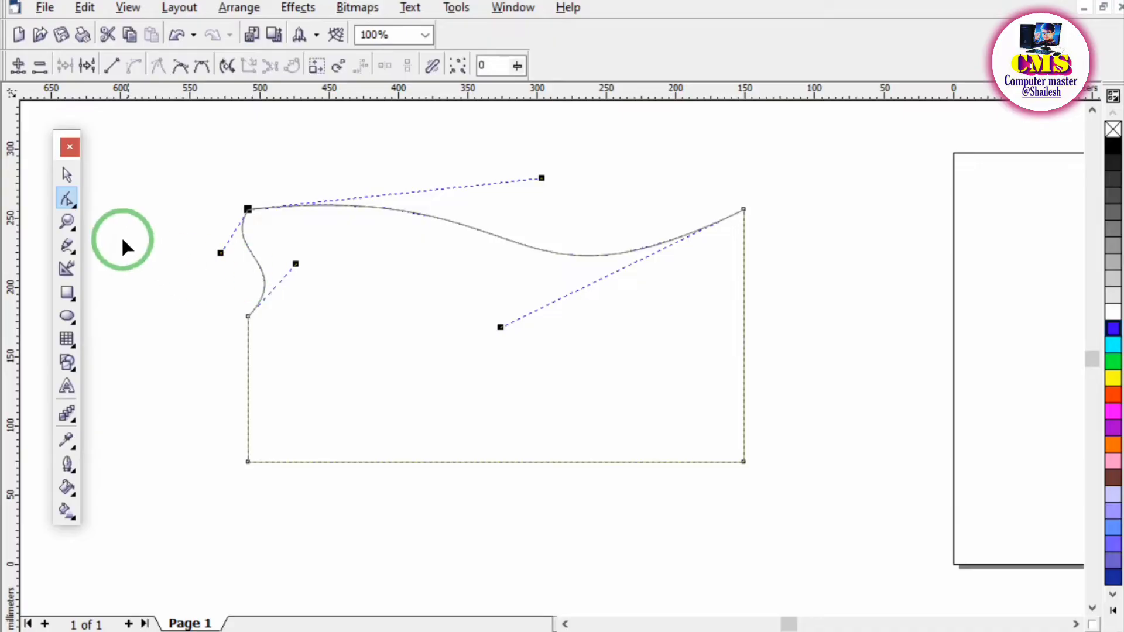
Switch to the PDF notes in the browser and draw a tick mark beside the Knife tool heading.
left_click(75, 206)
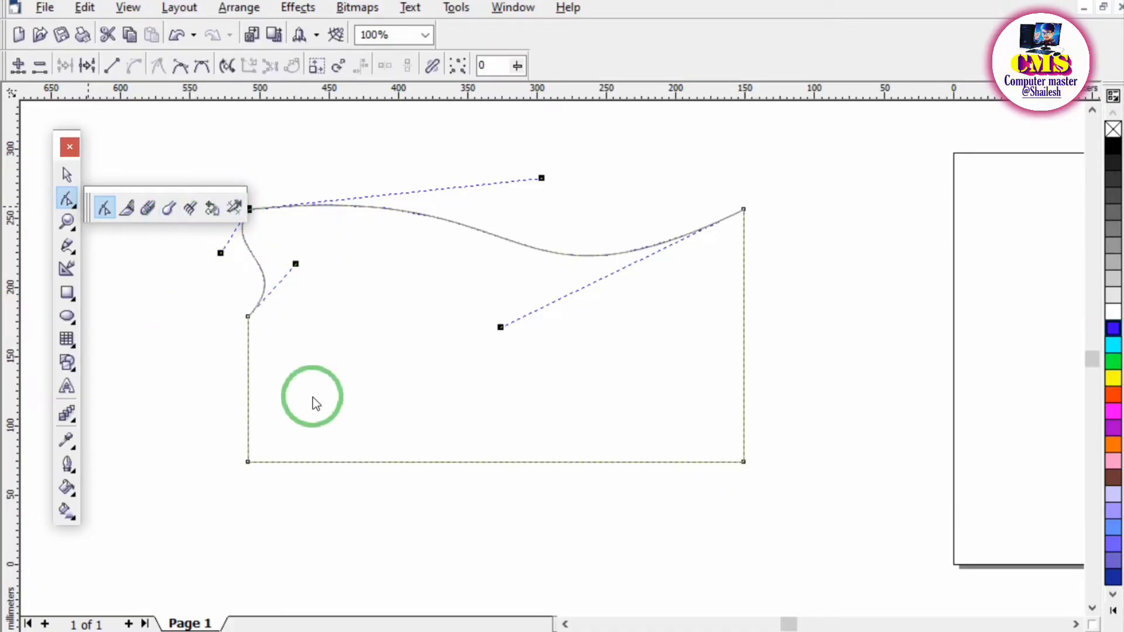
left_click(594, 631)
scroll(463, 478, "down", 5)
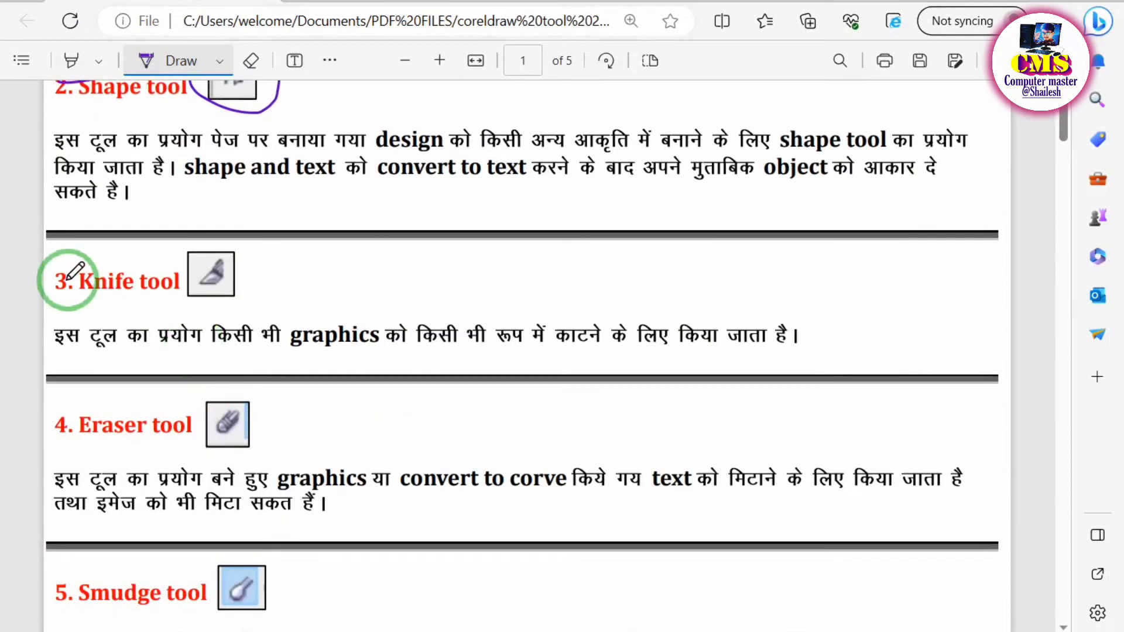
mouse_move(47, 269)
left_mouse_down()
mouse_move(56, 280)
mouse_move(120, 239)
left_mouse_up()
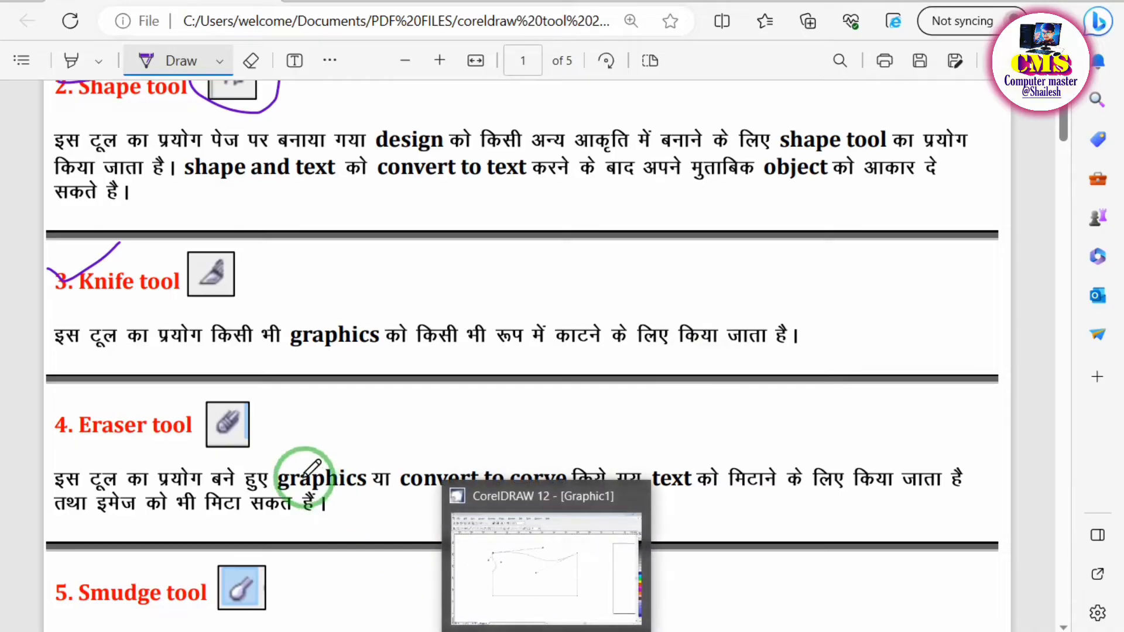
Return to CorelDRAW, delete the curved shape and draw a rectangle about 392 × 207 mm in its place.
left_click(553, 629)
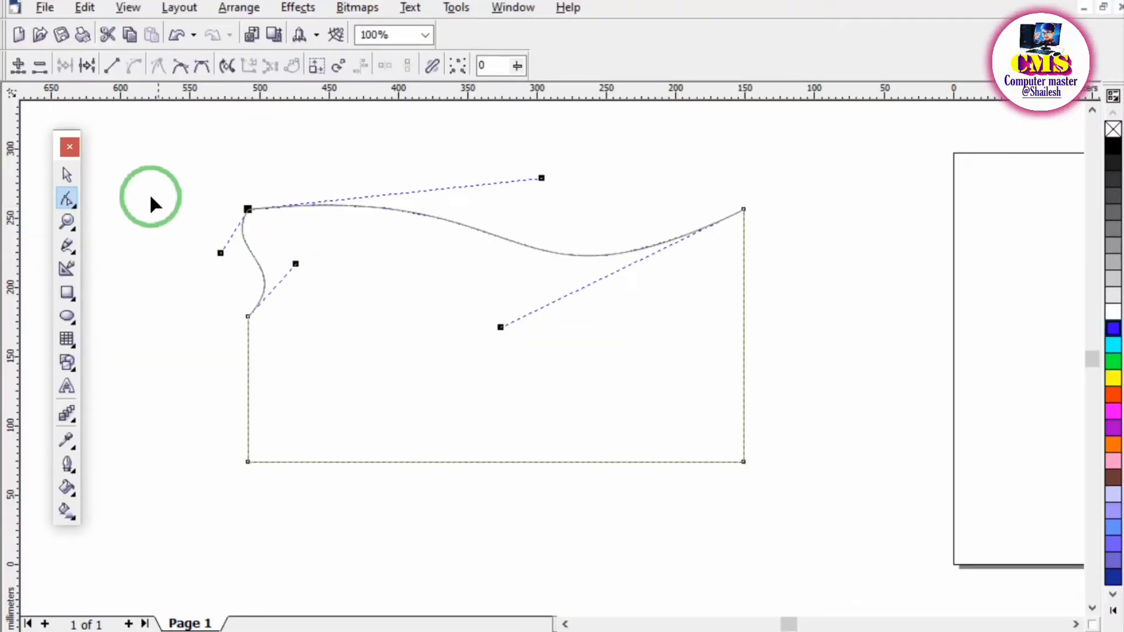
left_click(66, 174)
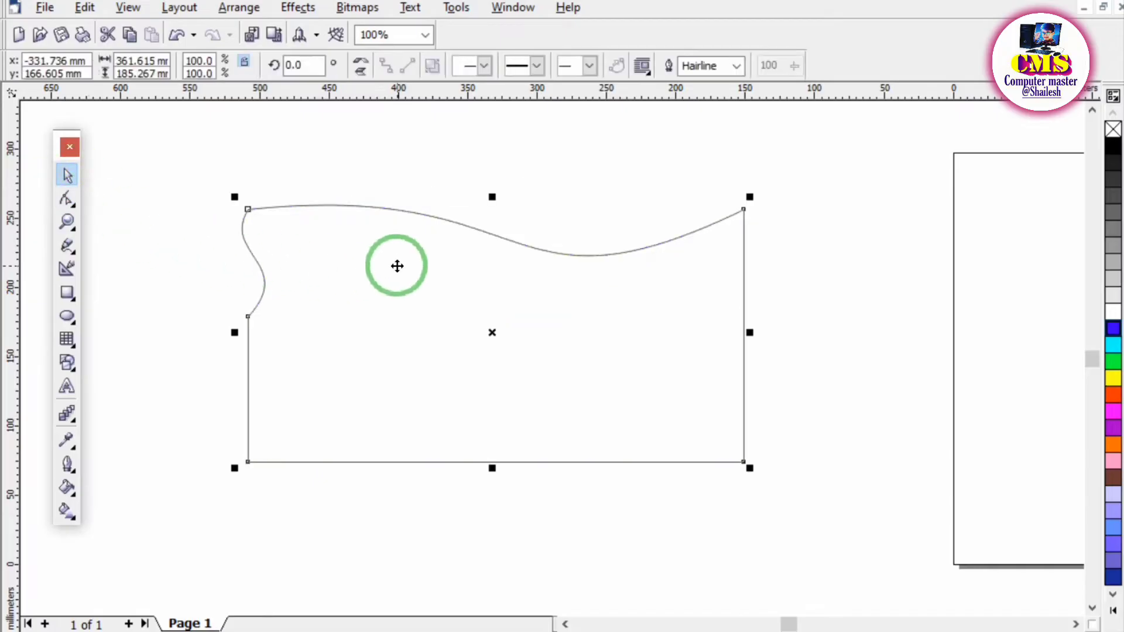
key("Delete")
left_click(66, 292)
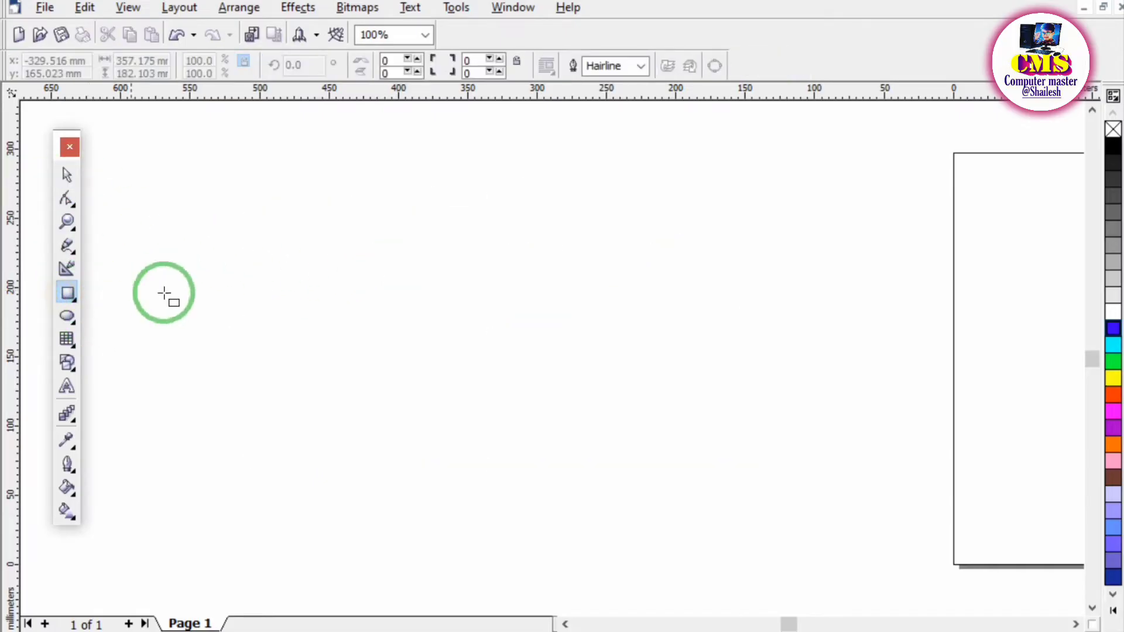
left_click_drag(239, 209, 783, 497)
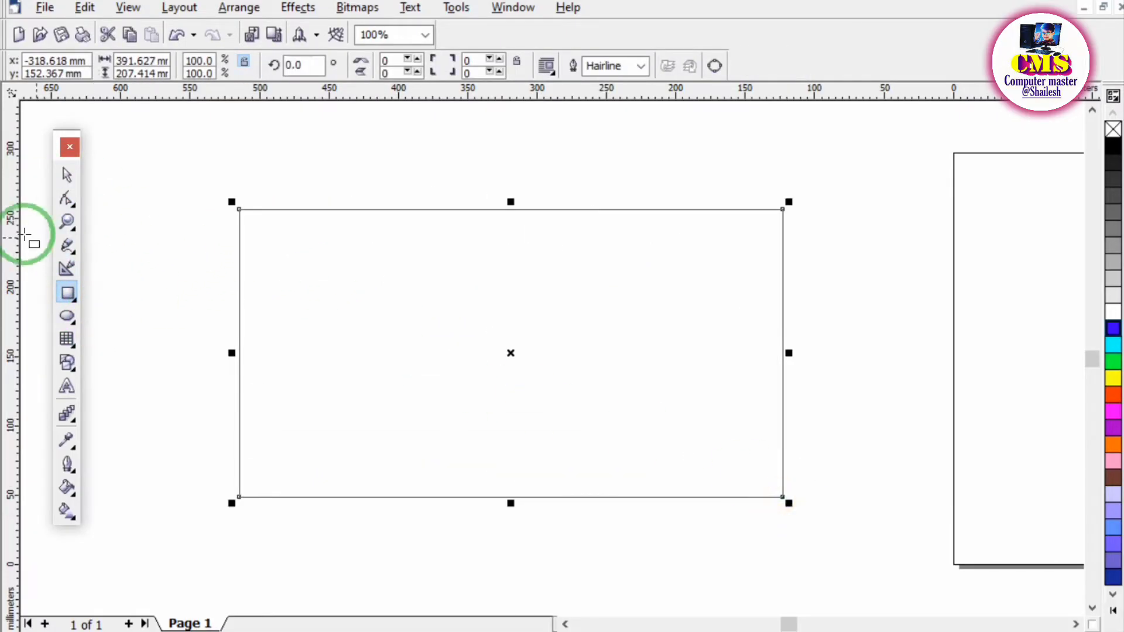
left_click(70, 202)
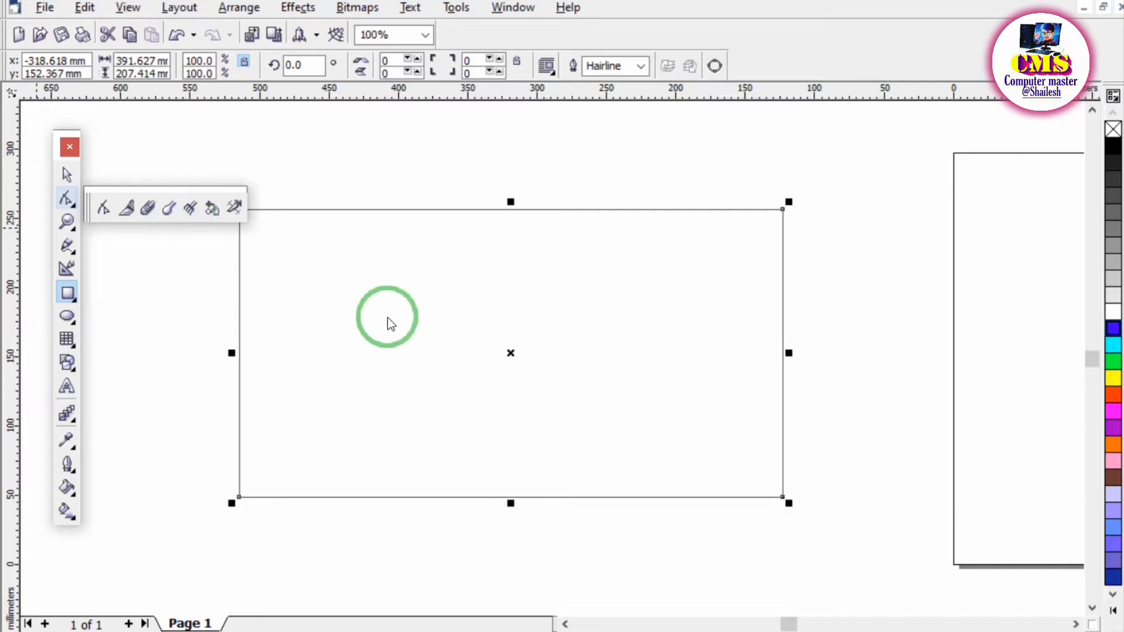
left_click_drag(388, 291, 456, 316)
key("Delete")
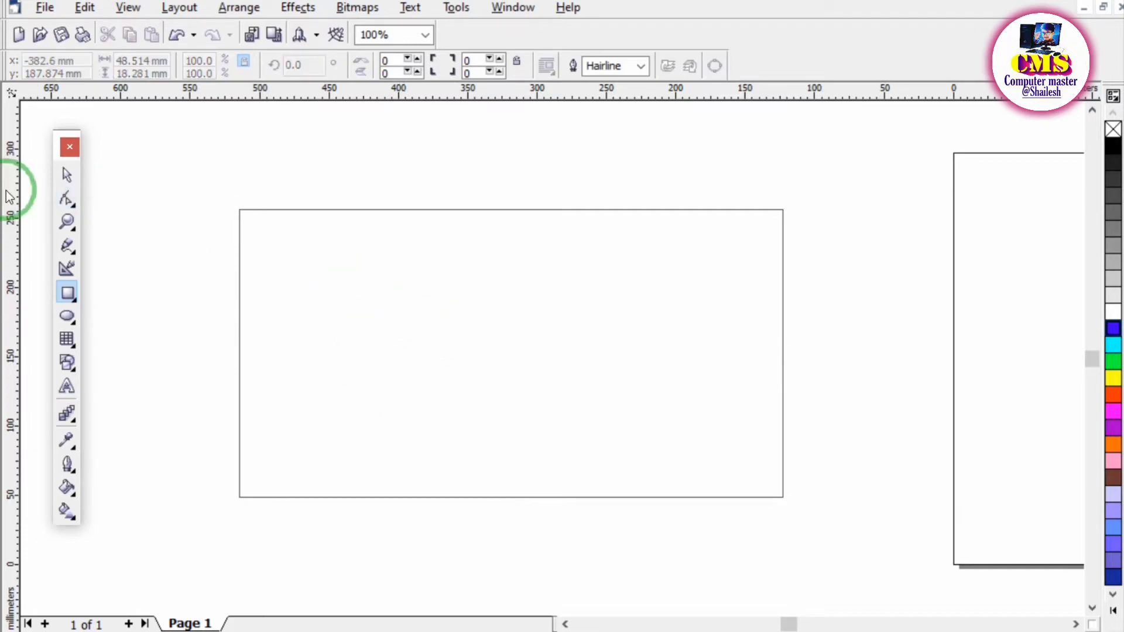
Select the large rectangle with the Pick tool and fill it with blue.
left_click(72, 176)
left_click(366, 278)
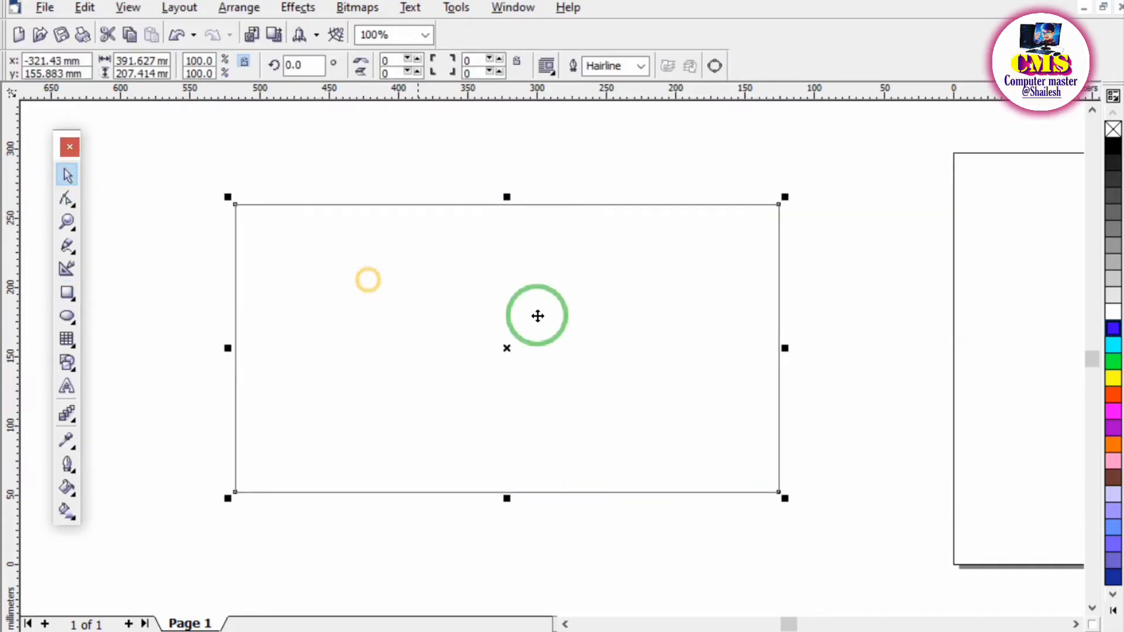
left_click(1113, 331)
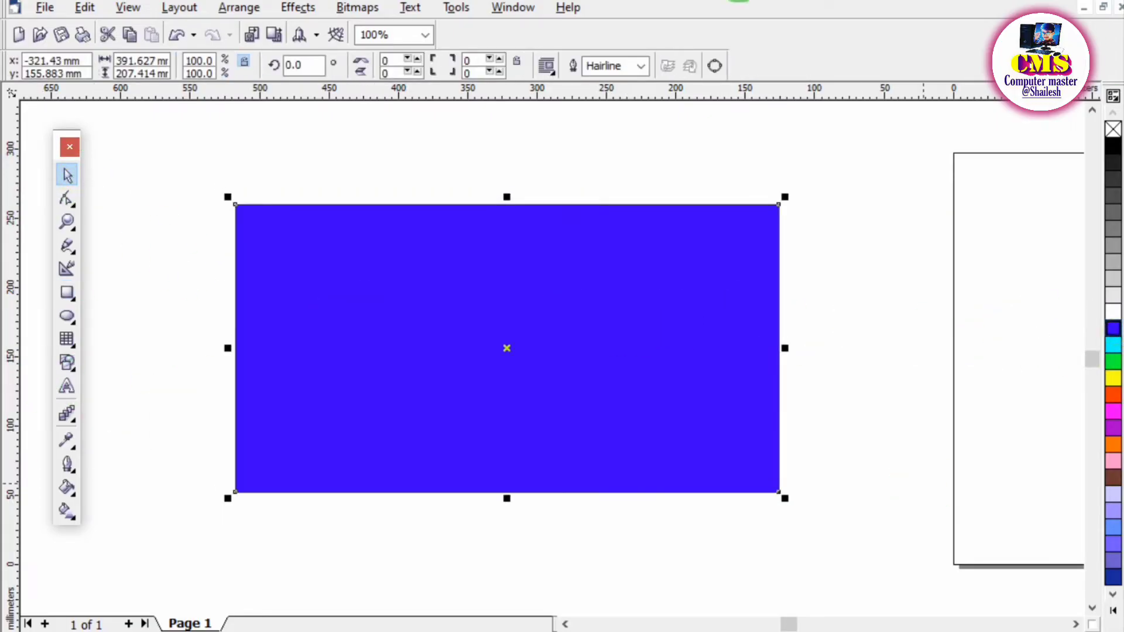
Cut the blue rectangle in two with the Knife tool along a diagonal from its top edge down to its bottom edge.
left_click(76, 206)
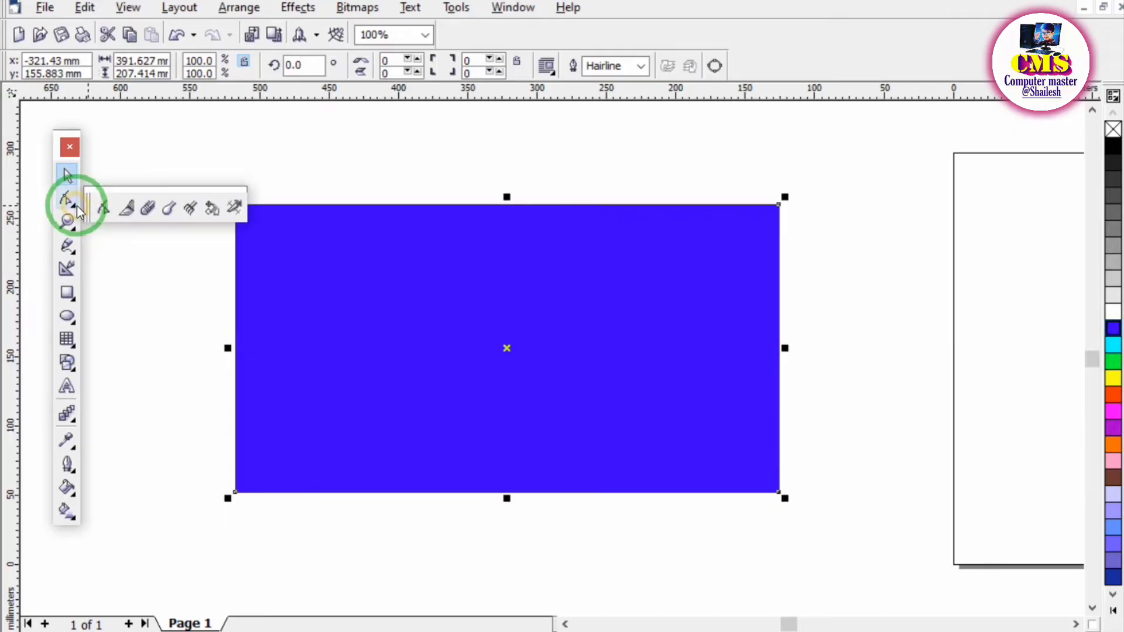
left_click(128, 209)
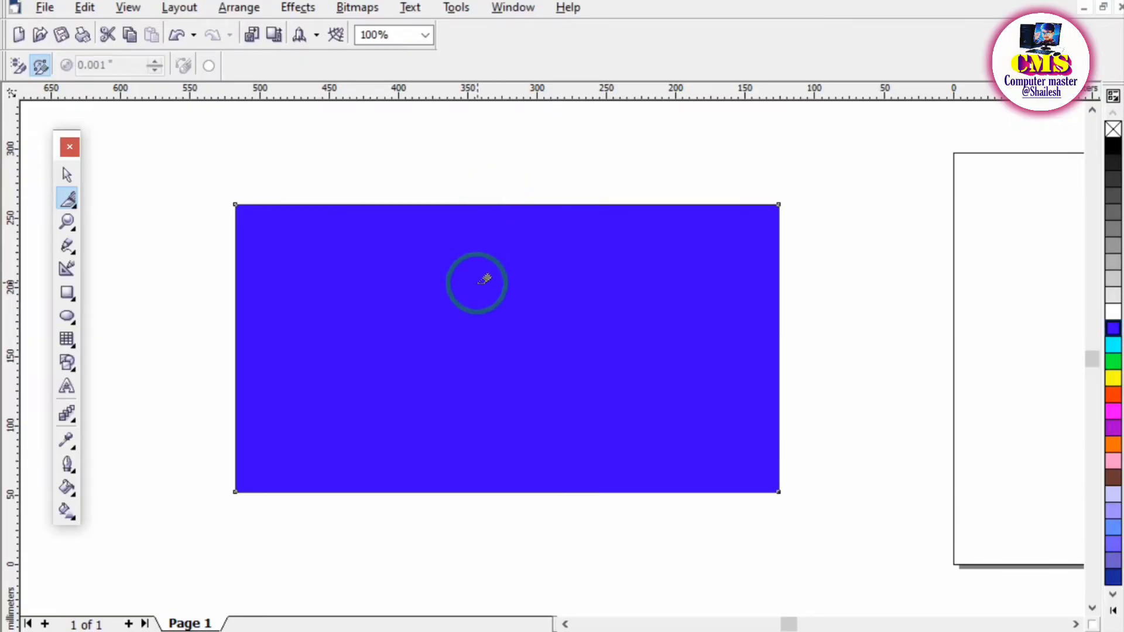
left_click(560, 310)
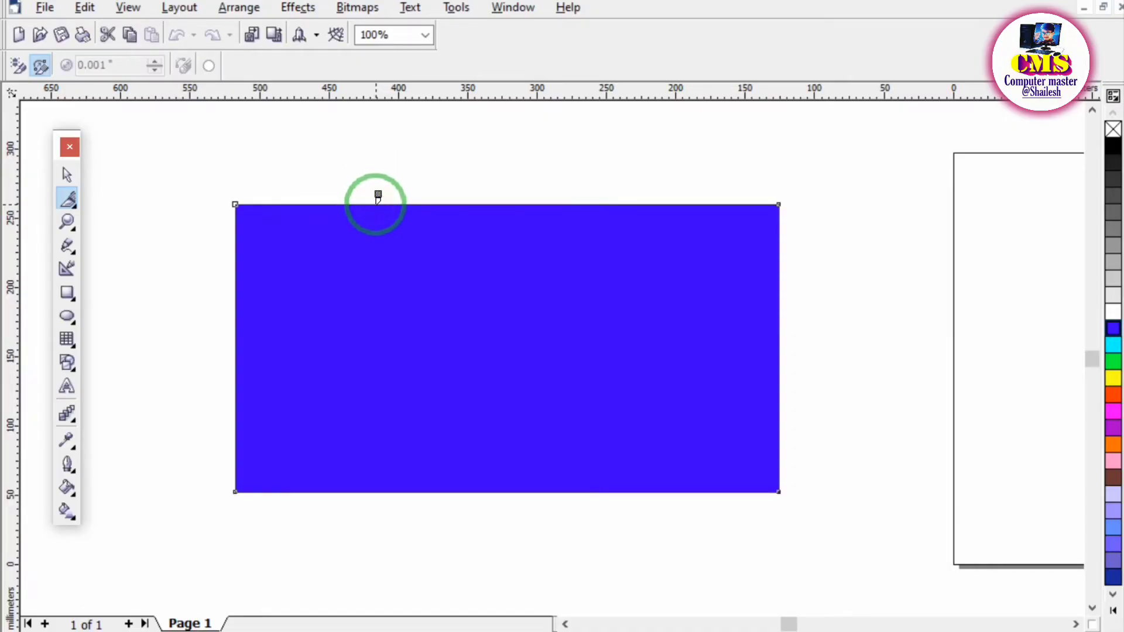
left_click_drag(377, 204, 384, 227)
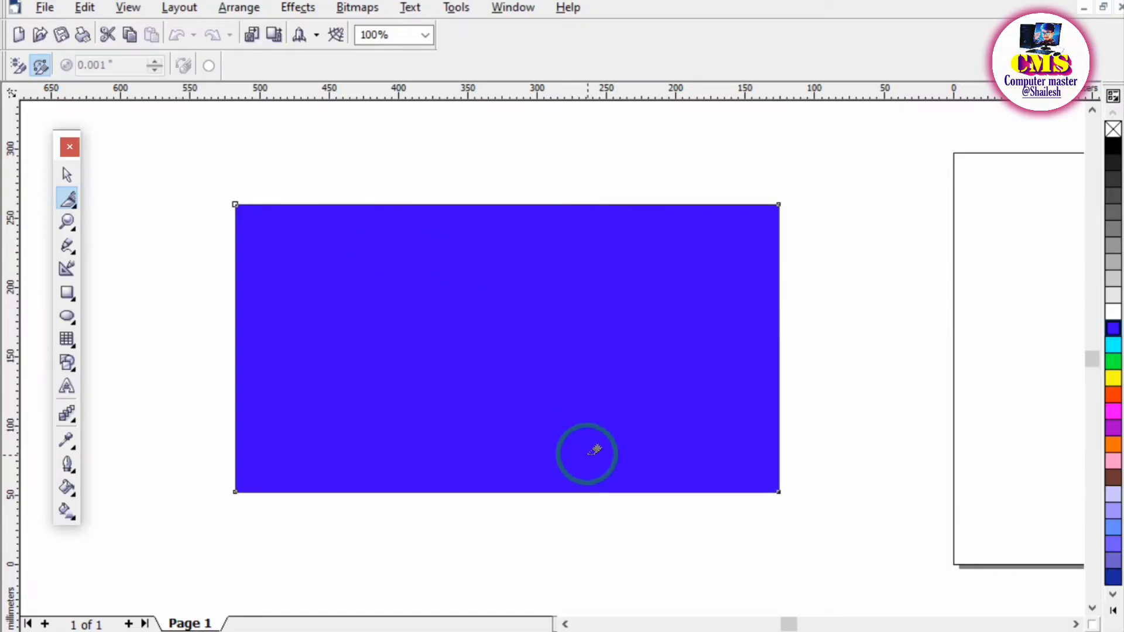
left_click(611, 491)
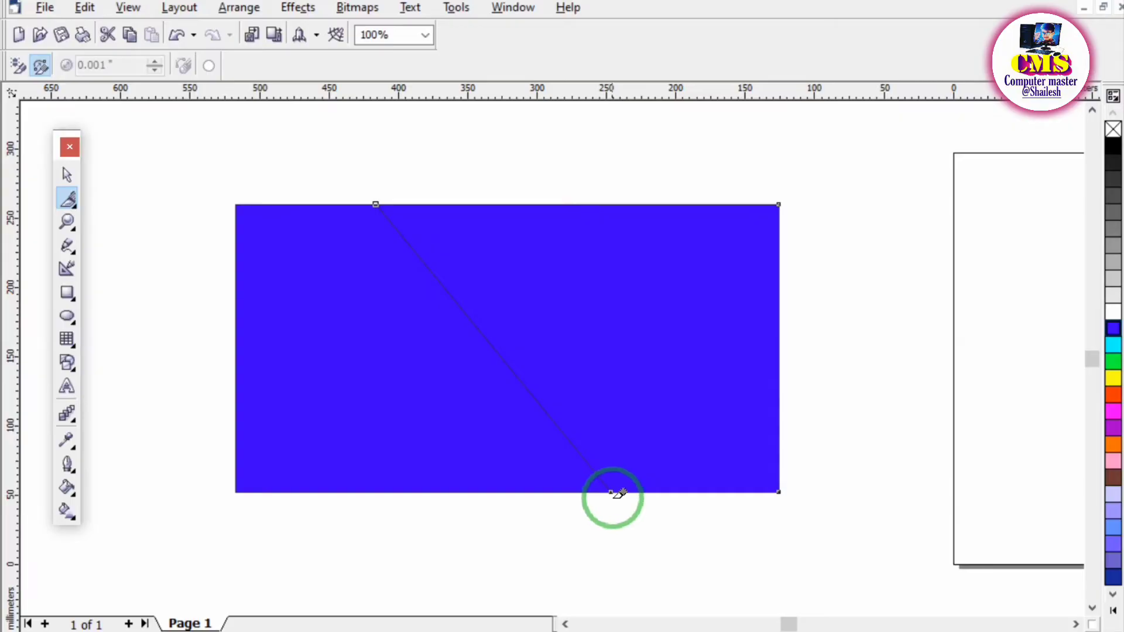
Move the two cut pieces apart with the Pick tool, leaving a diagonal gap between them.
left_click(66, 174)
left_click_drag(617, 289, 722, 251)
left_click_drag(404, 386, 296, 356)
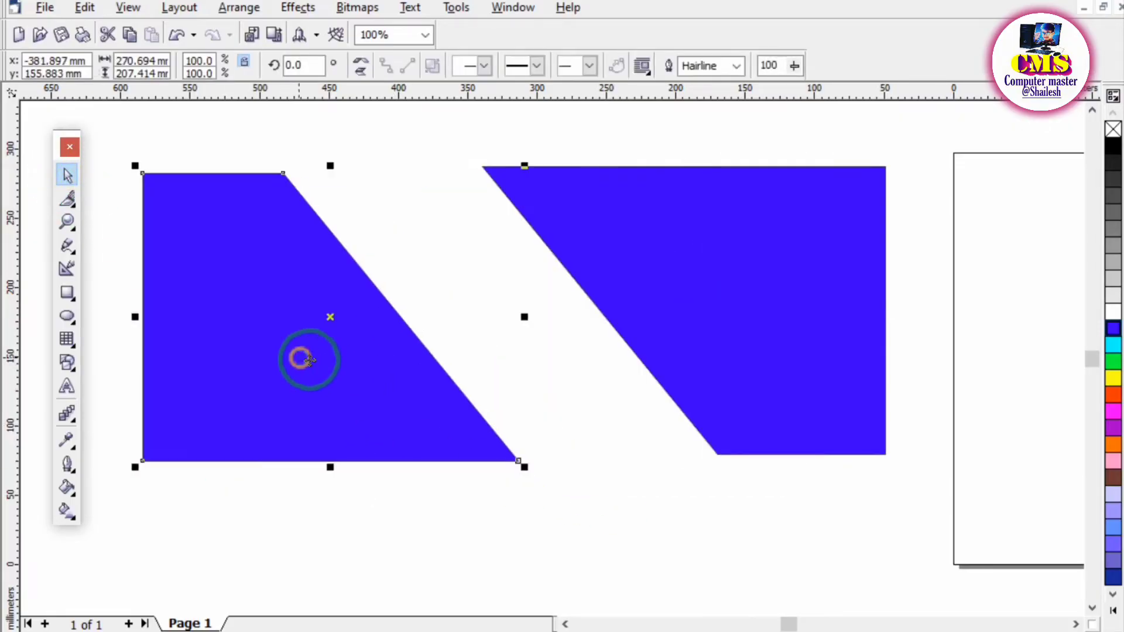
left_click_drag(726, 278, 681, 323)
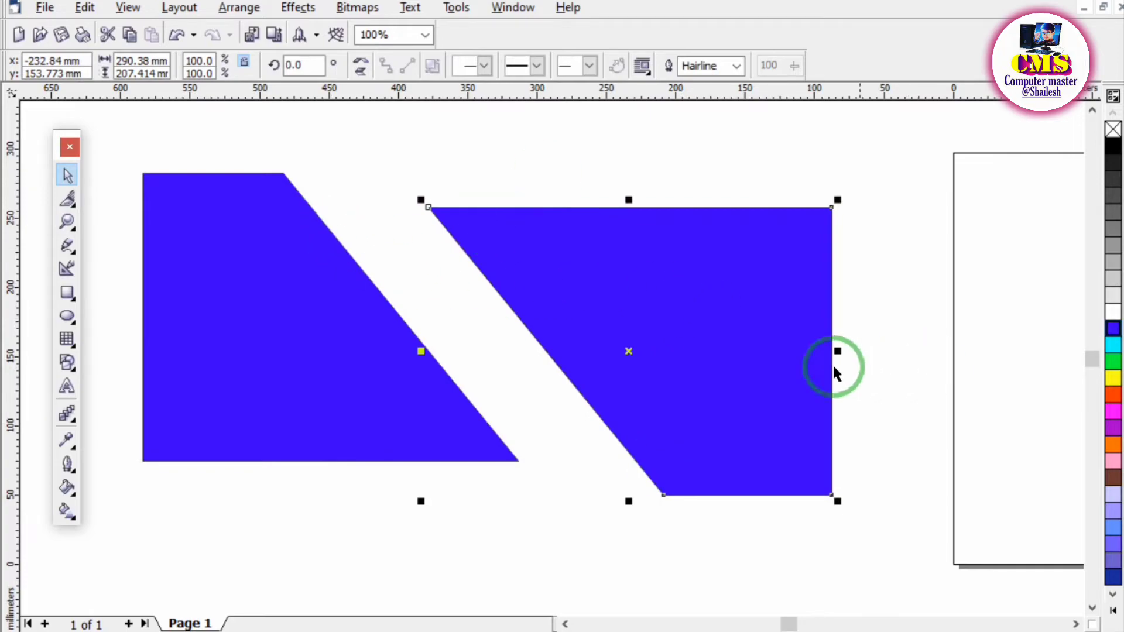
Cut the larger right-hand blue piece in two with the Knife tool along a freehand wavy line from its top edge to its bottom edge.
left_click(72, 209)
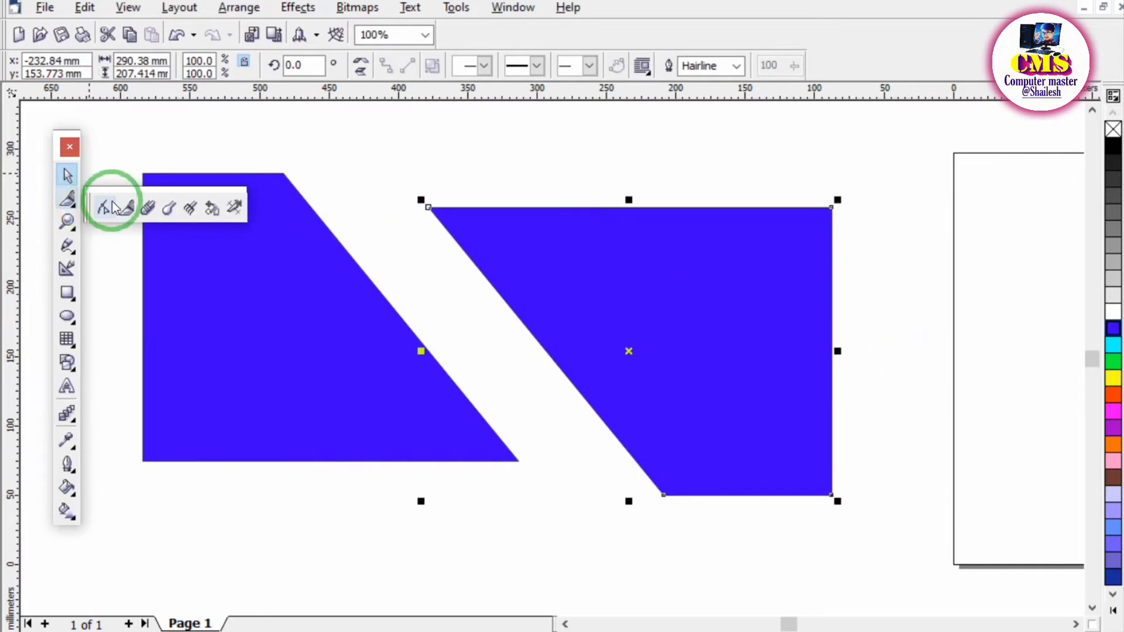
left_click(125, 203)
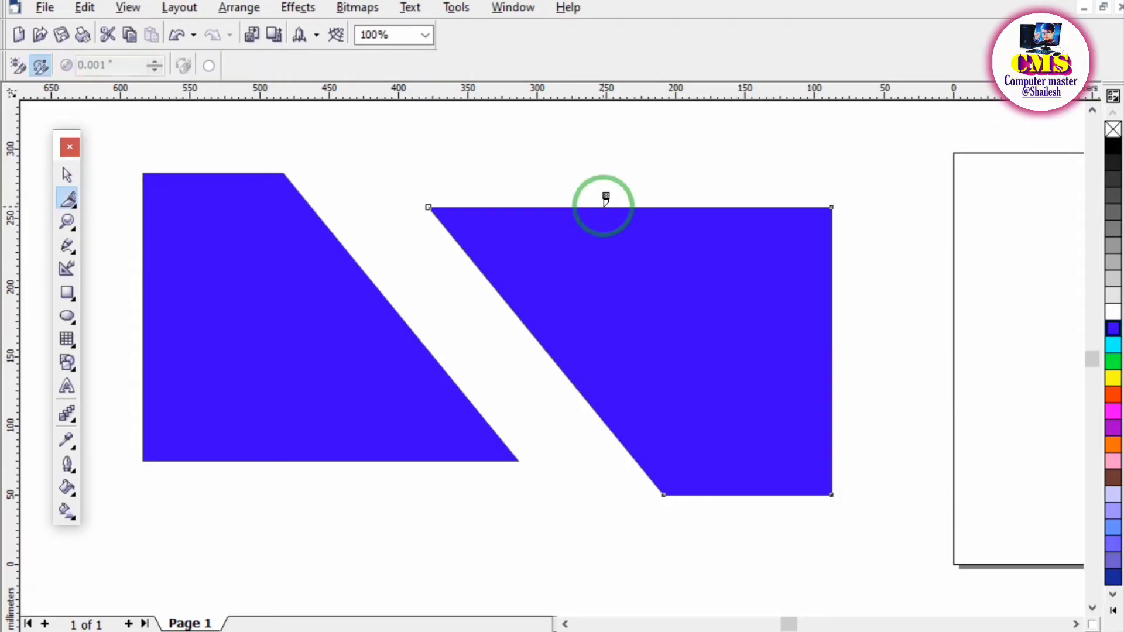
mouse_move(604, 202)
left_mouse_down()
mouse_move(599, 228)
mouse_move(694, 250)
mouse_move(689, 272)
mouse_move(642, 283)
mouse_move(644, 295)
mouse_move(674, 318)
mouse_move(737, 316)
mouse_move(672, 370)
mouse_move(769, 385)
mouse_move(784, 418)
mouse_move(725, 462)
mouse_move(769, 496)
left_mouse_up()
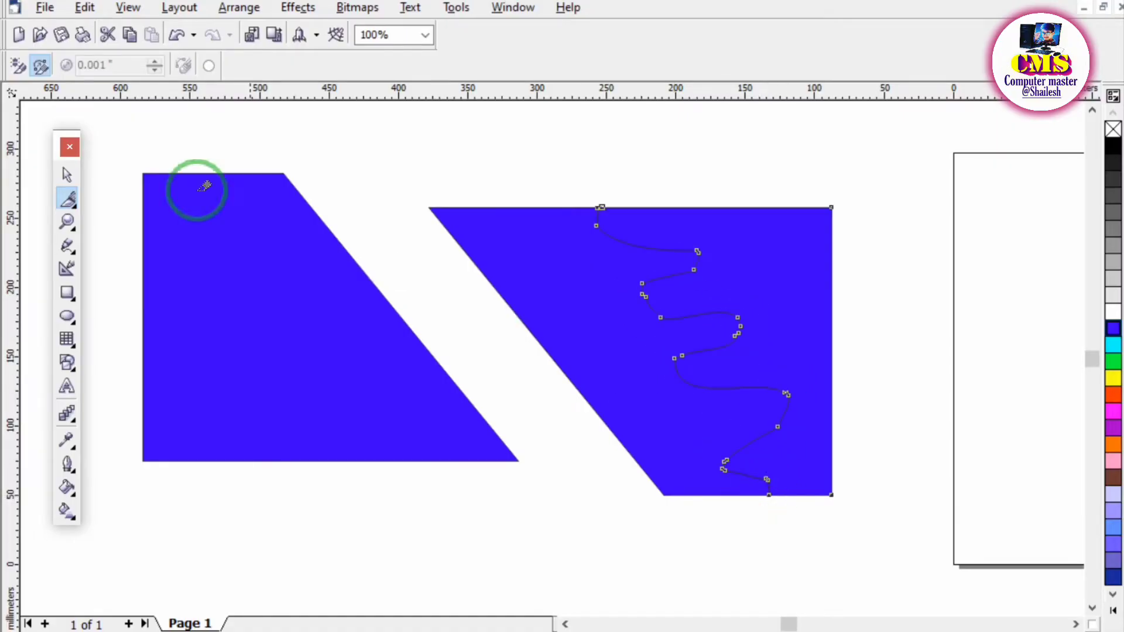
Spread the three blue pieces with the Pick tool, opening a gap along the wavy cut and lowering the leftmost piece slightly.
left_click(67, 174)
left_click_drag(794, 277, 883, 230)
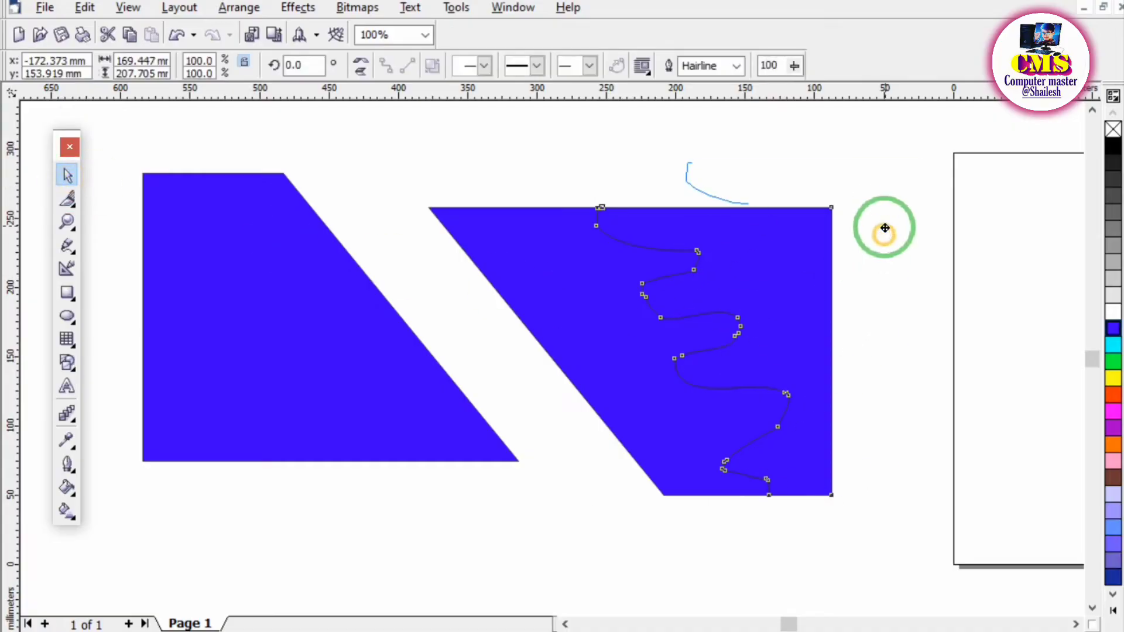
left_click_drag(584, 313, 495, 276)
left_click_drag(893, 271, 883, 293)
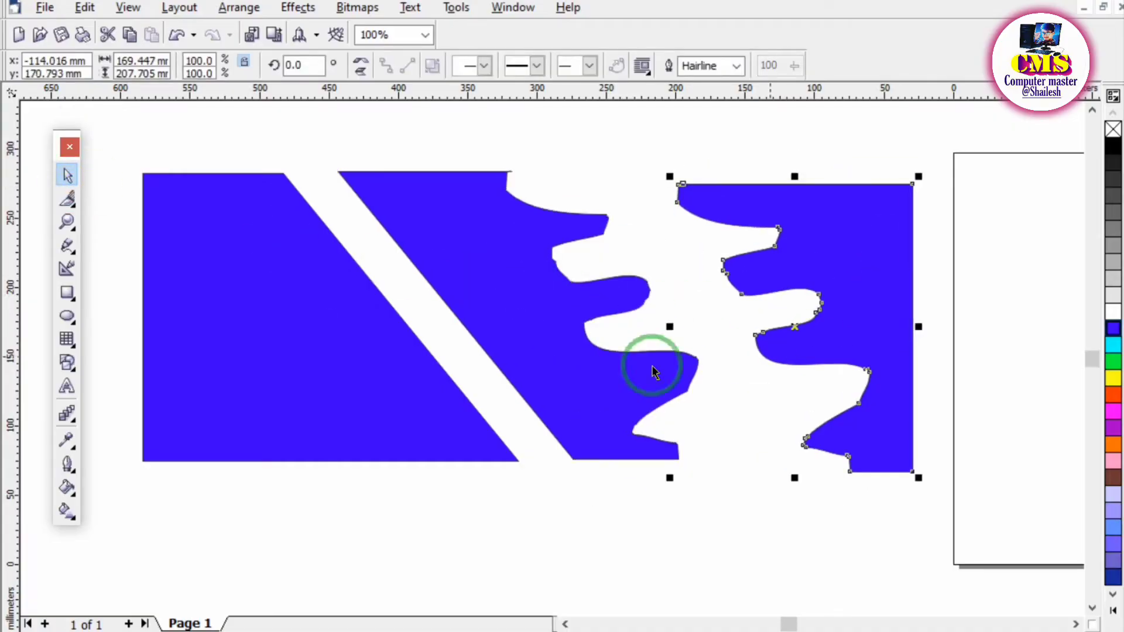
left_click_drag(314, 330, 334, 374)
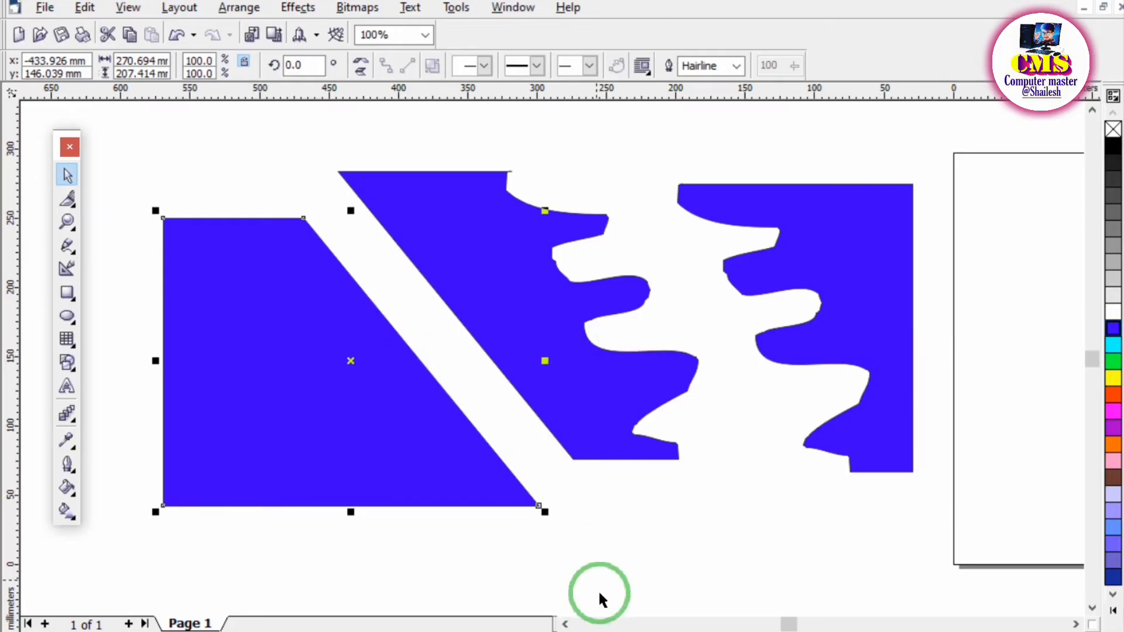
Switch to the PDF notes in the browser and draw a tick mark on the "4. Eraser tool" heading.
left_click(618, 631)
scroll(122, 468, "down", 1)
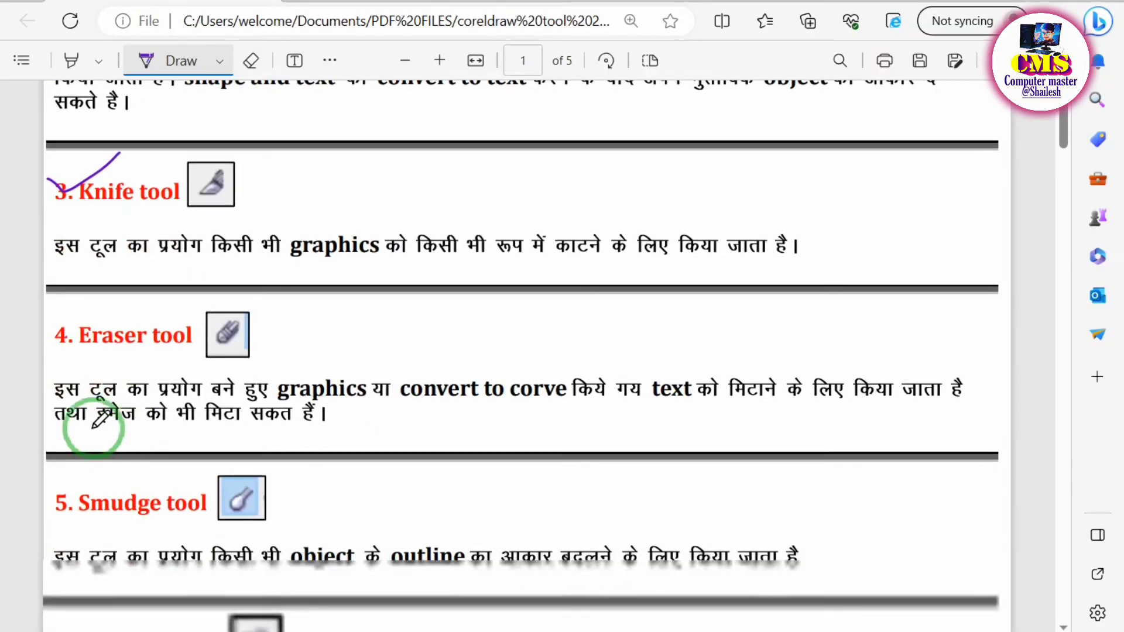
left_click_drag(56, 341, 167, 309)
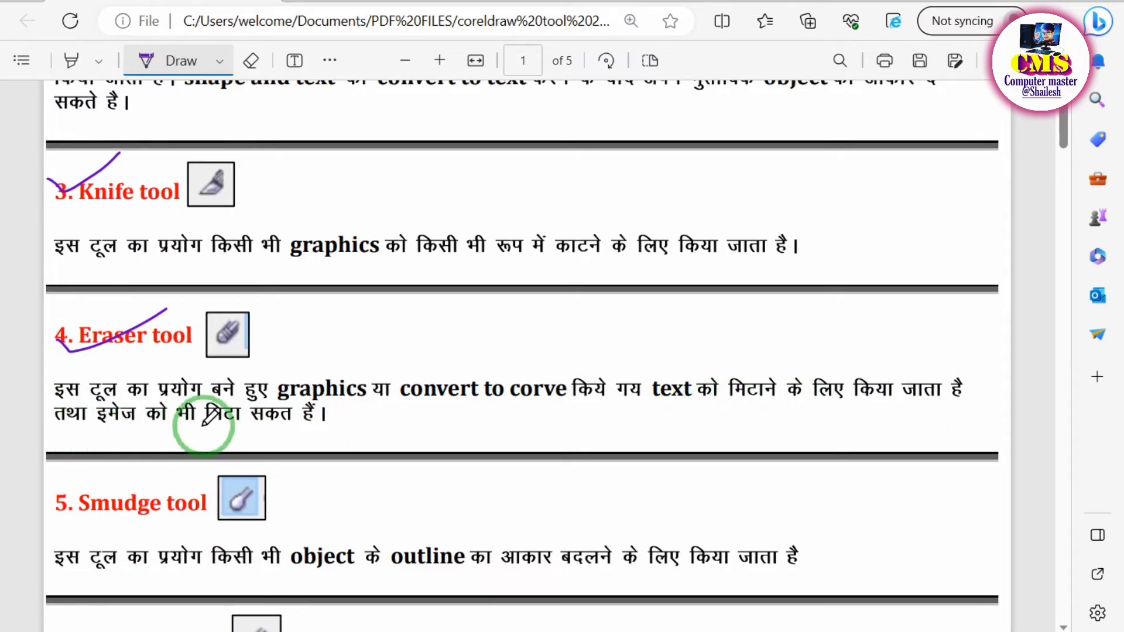
Handwrite the correction "corve" beneath "convert to text" in the Shape tool paragraph of the notes.
scroll(219, 425, "up", 3)
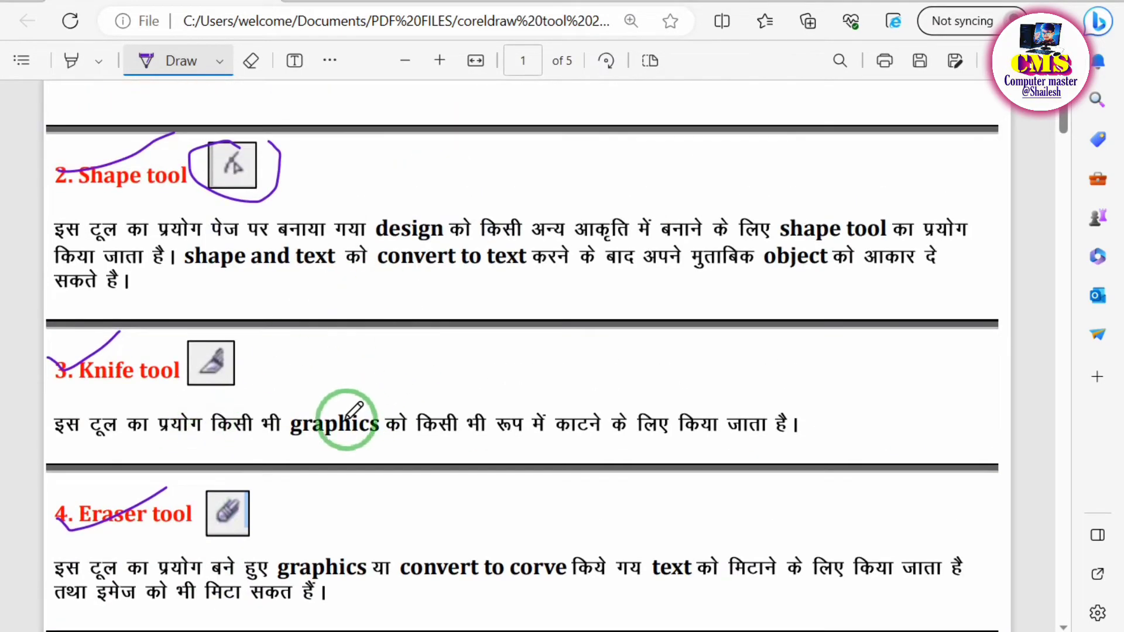
scroll(316, 497, "down", 2)
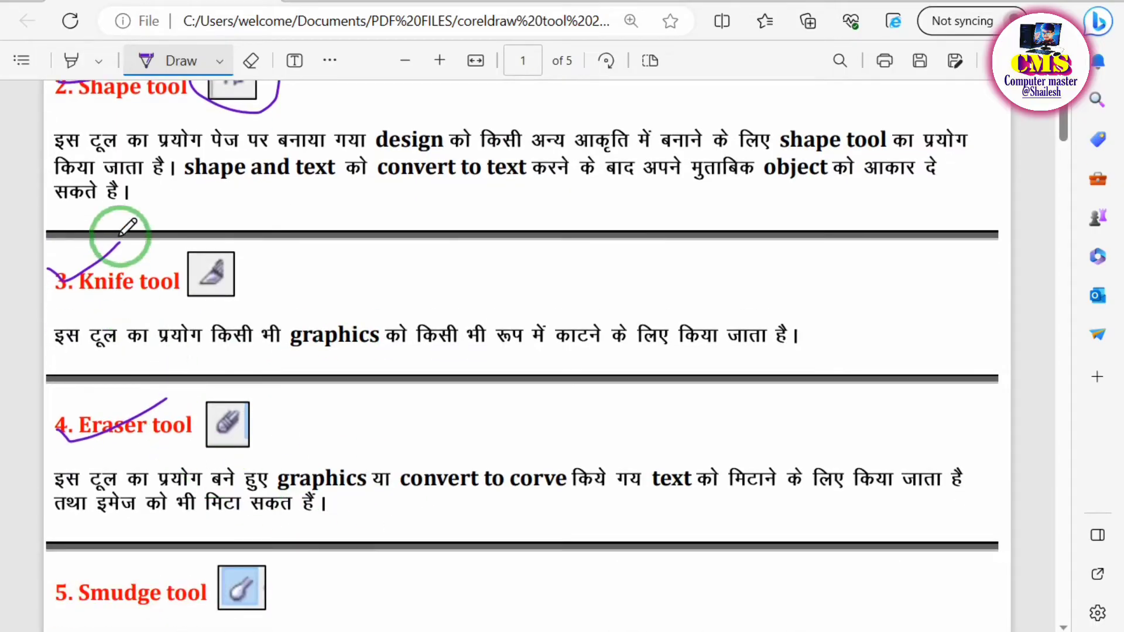
scroll(117, 240, "up", 3)
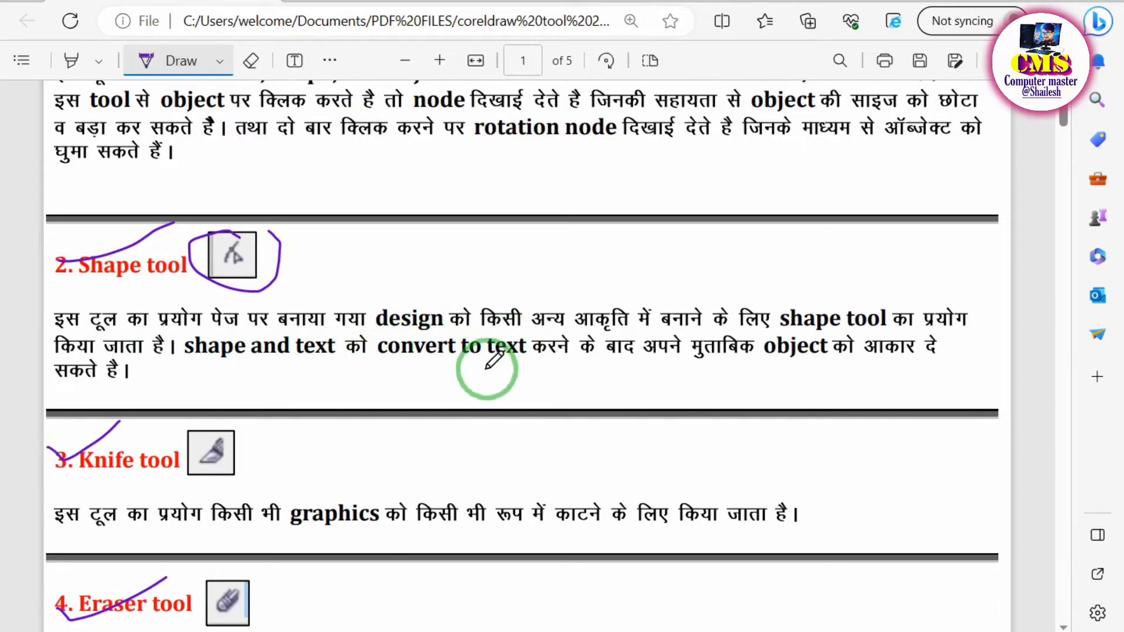
mouse_move(484, 369)
left_mouse_down()
mouse_move(478, 395)
mouse_move(515, 379)
mouse_move(523, 392)
mouse_move(556, 363)
mouse_move(564, 387)
left_mouse_up()
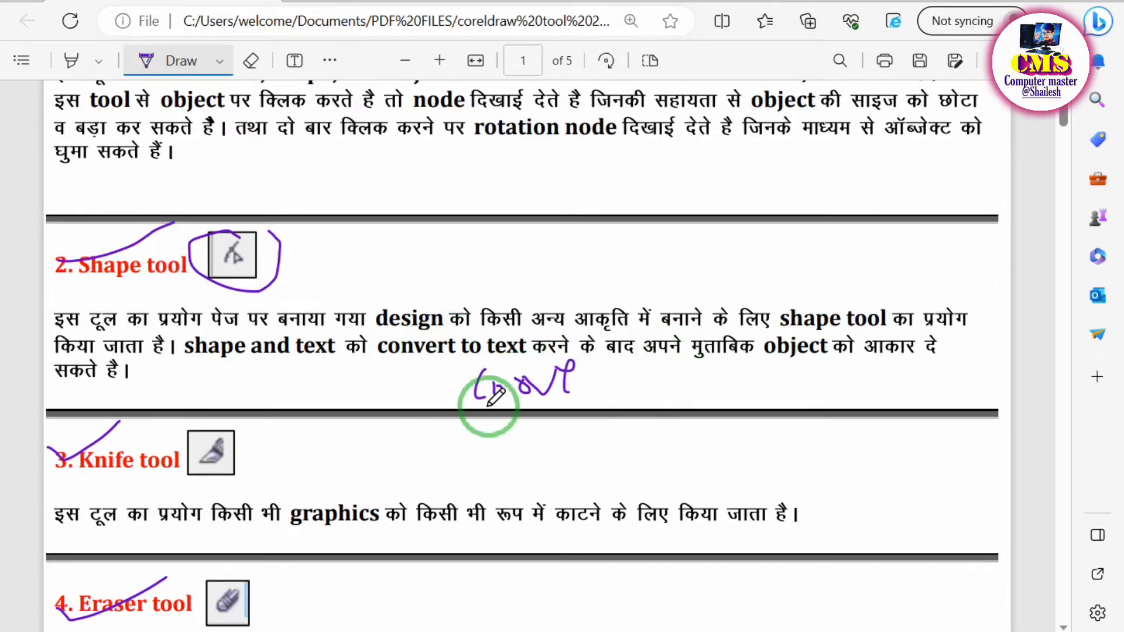
scroll(446, 585, "down", 5)
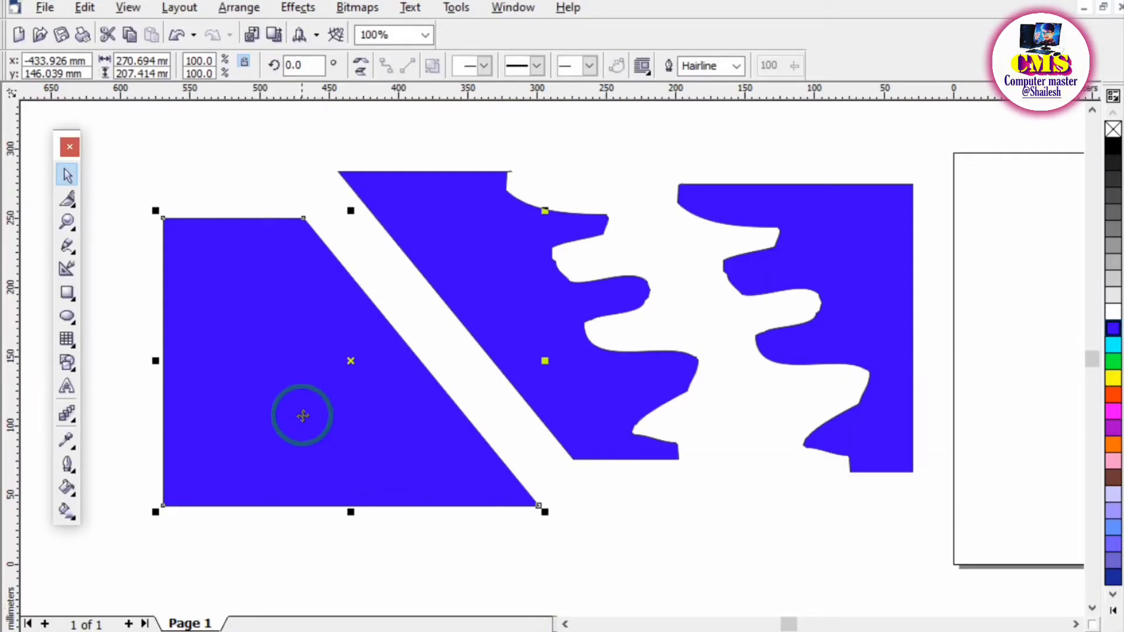
Return to CorelDRAW and delete all three blue pieces.
key("Delete")
left_click(472, 344)
key("Delete")
left_click(786, 291)
key("Delete")
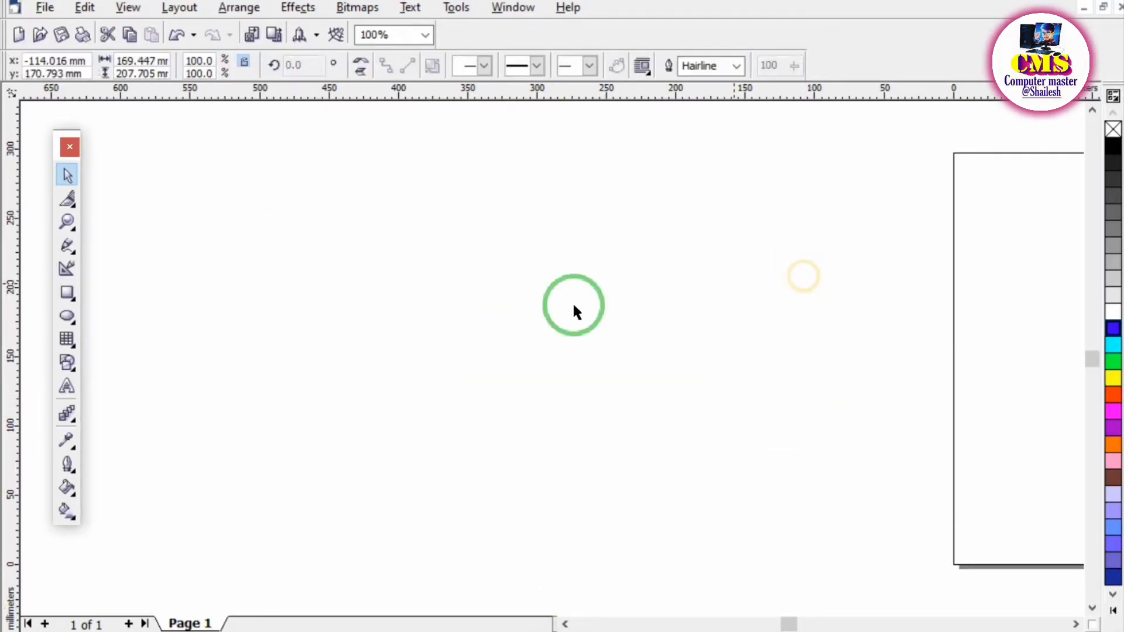
Draw a rectangle about 280 × 147 mm beside the page and fill it with cyan.
left_click(67, 292)
left_click_drag(304, 225, 693, 429)
left_click(1113, 346)
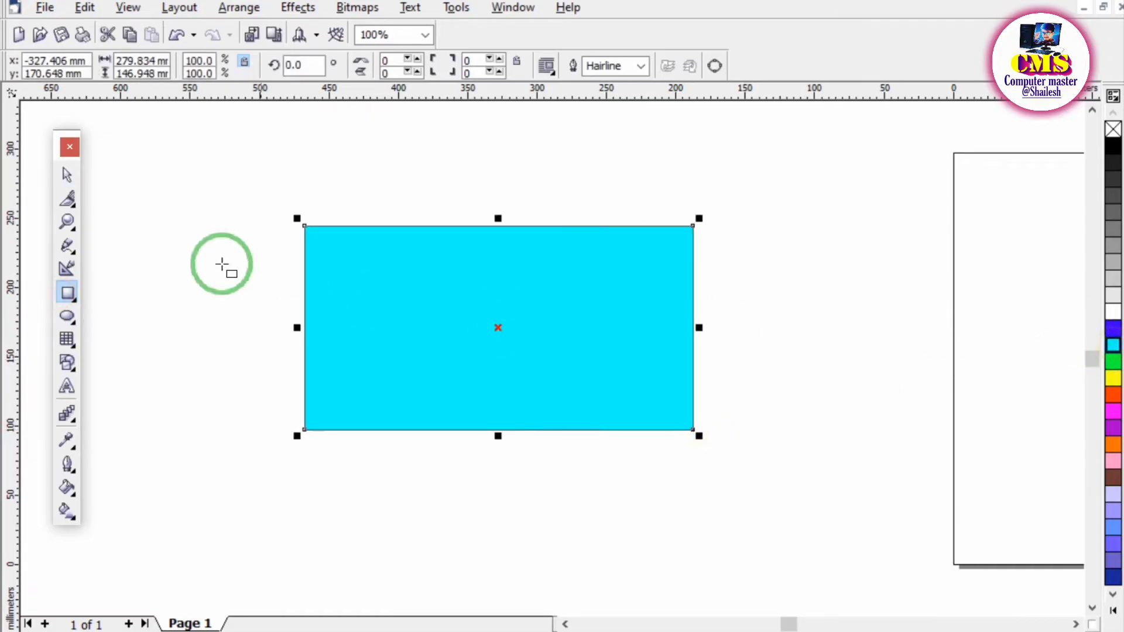
Erase winding strokes across the cyan rectangle using the Eraser tool with a thickness of 20 mm.
left_click(77, 211)
left_click(133, 205)
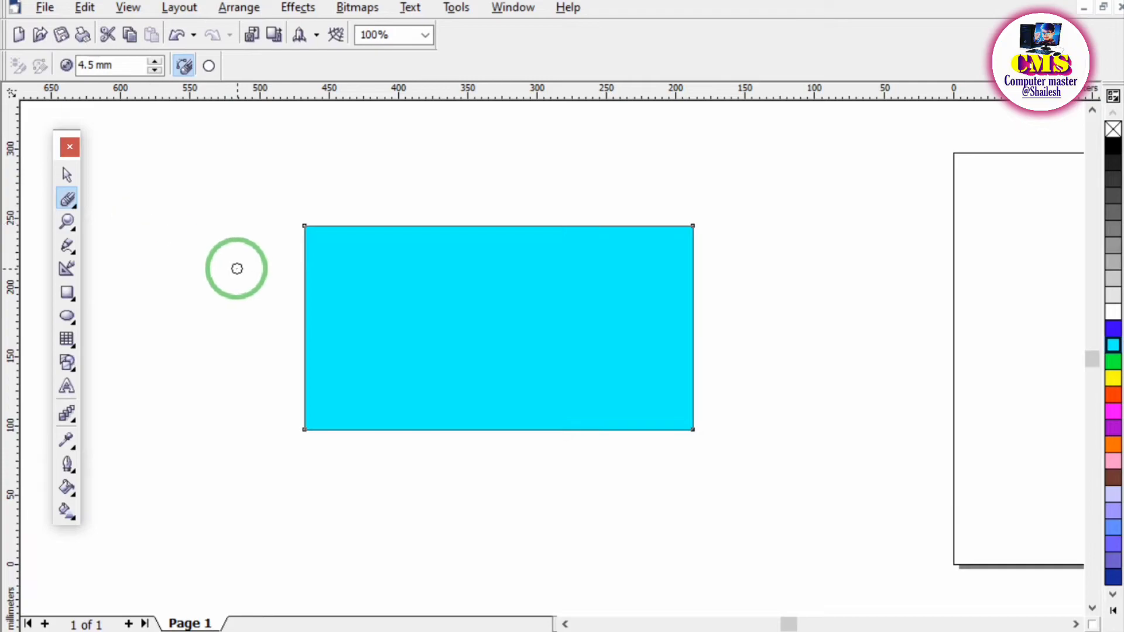
double_click(111, 65)
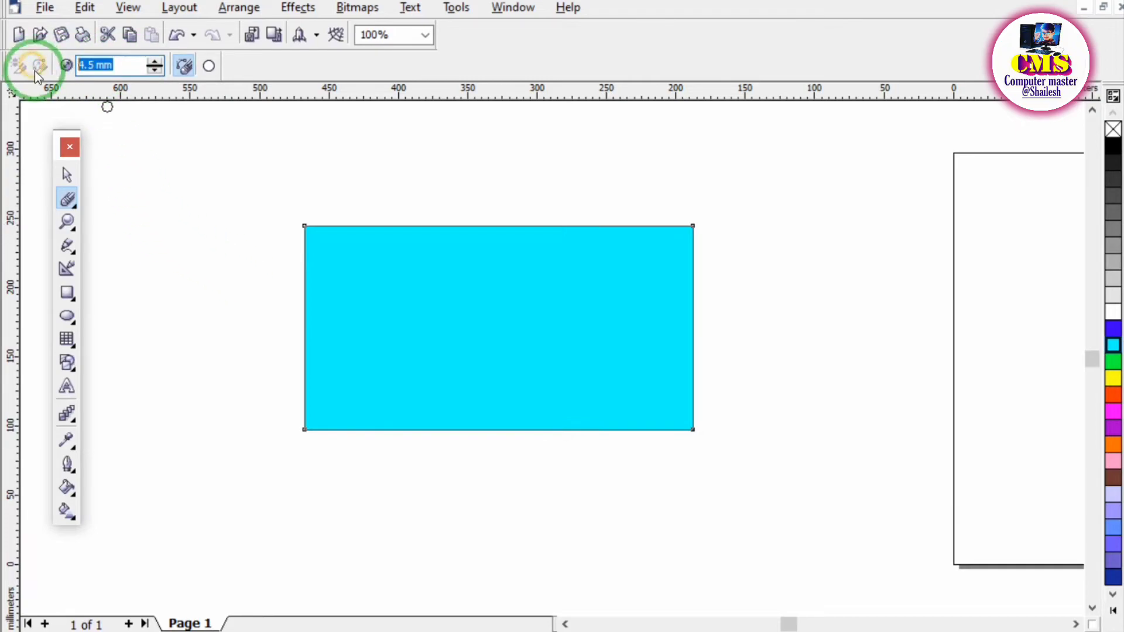
type("20")
key("Return")
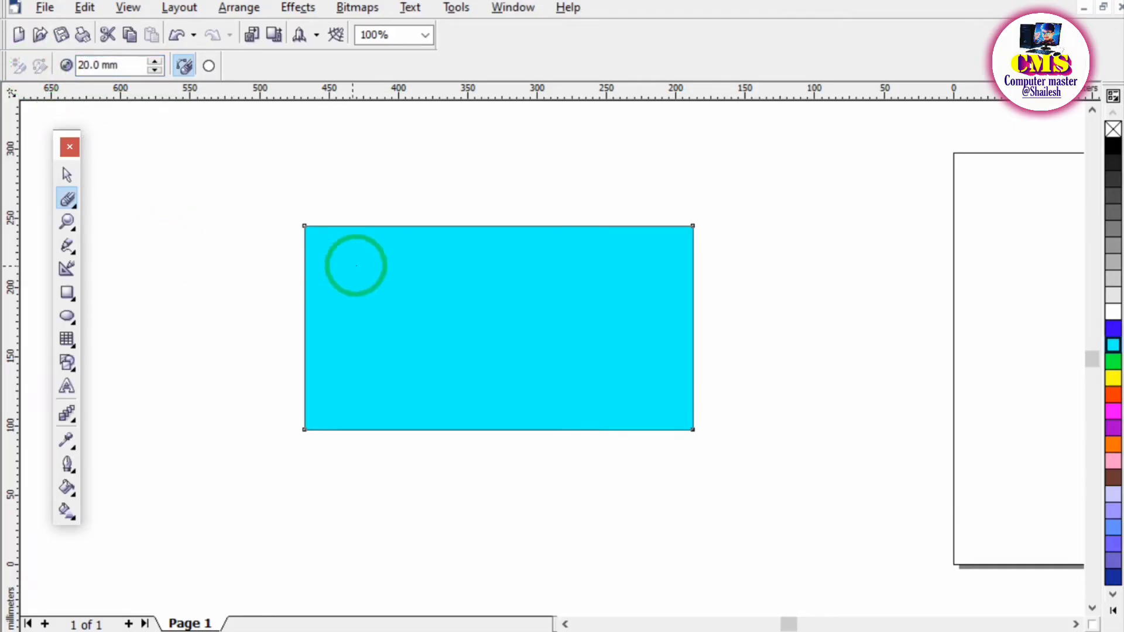
mouse_move(354, 261)
left_mouse_down()
mouse_move(341, 276)
mouse_move(469, 225)
mouse_move(333, 253)
mouse_move(625, 256)
mouse_move(720, 301)
mouse_move(380, 347)
mouse_move(567, 228)
mouse_move(477, 429)
mouse_move(615, 519)
left_mouse_up()
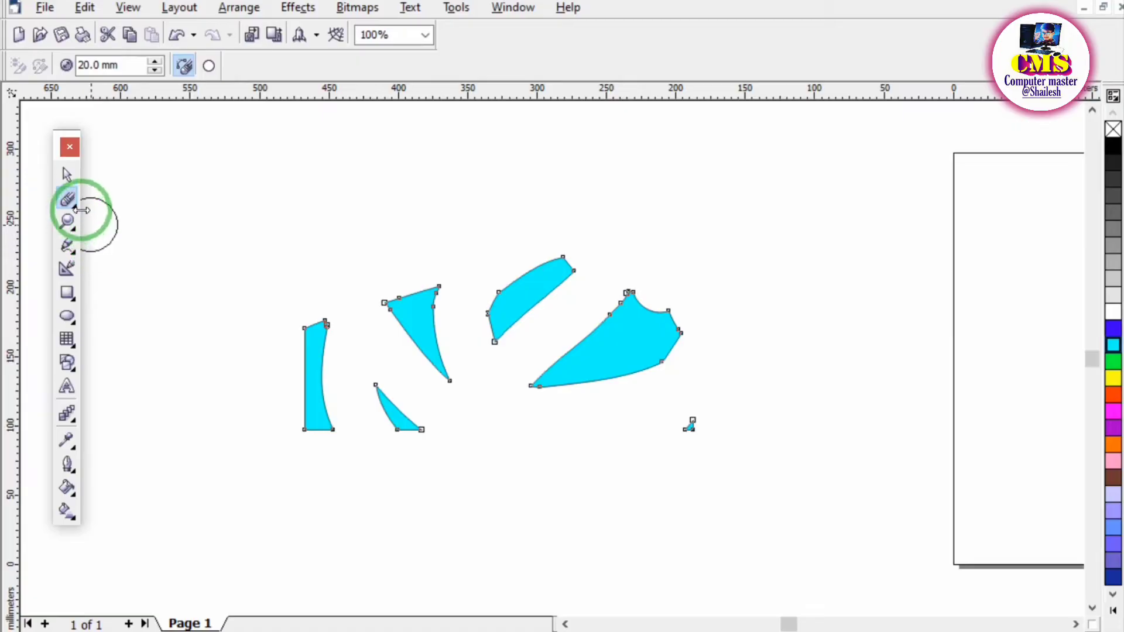
Switch to the PDF notes and draw a tick mark on the "5. Smudge tool" heading.
left_click(615, 631)
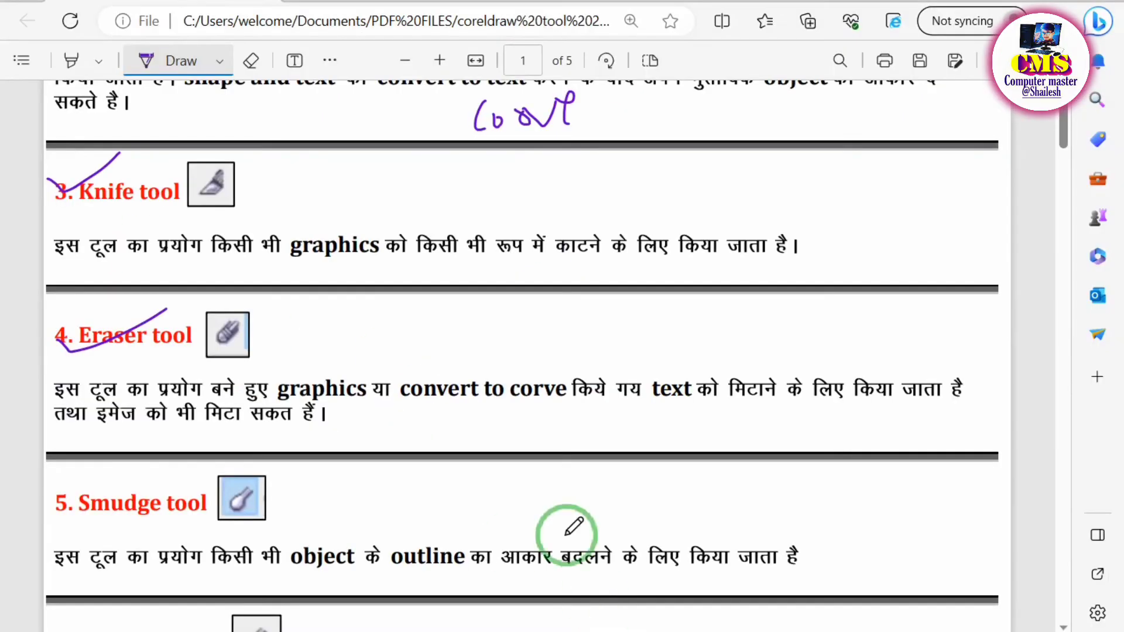
scroll(241, 365, "down", 3)
left_click_drag(66, 314, 128, 288)
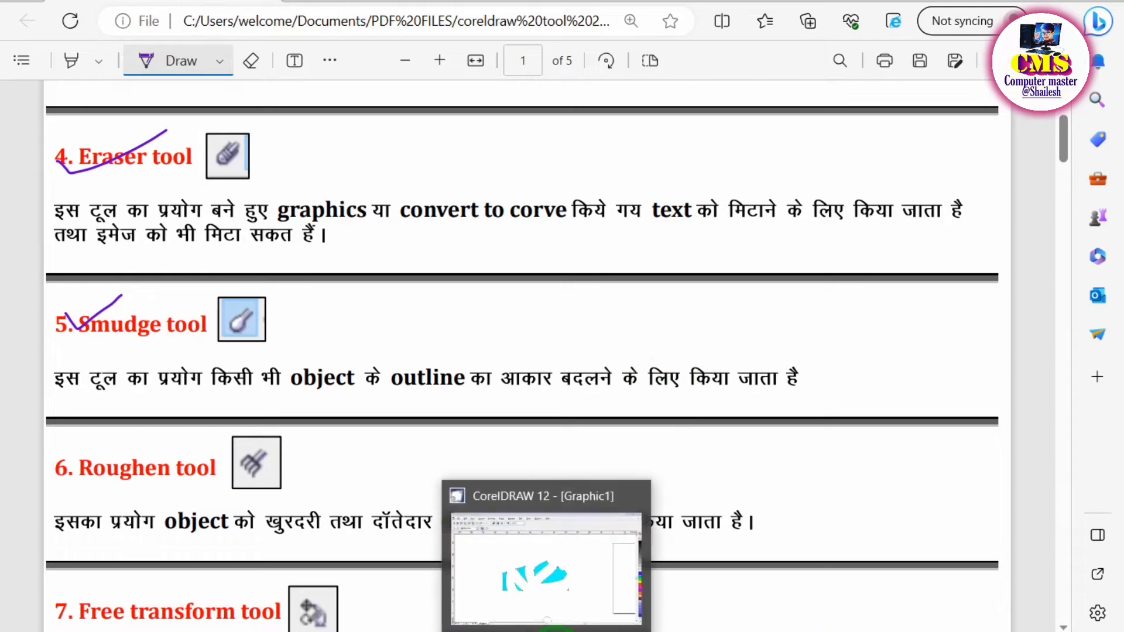
Return to CorelDRAW and delete the remaining cyan fragments with the Pick tool.
left_click(550, 628)
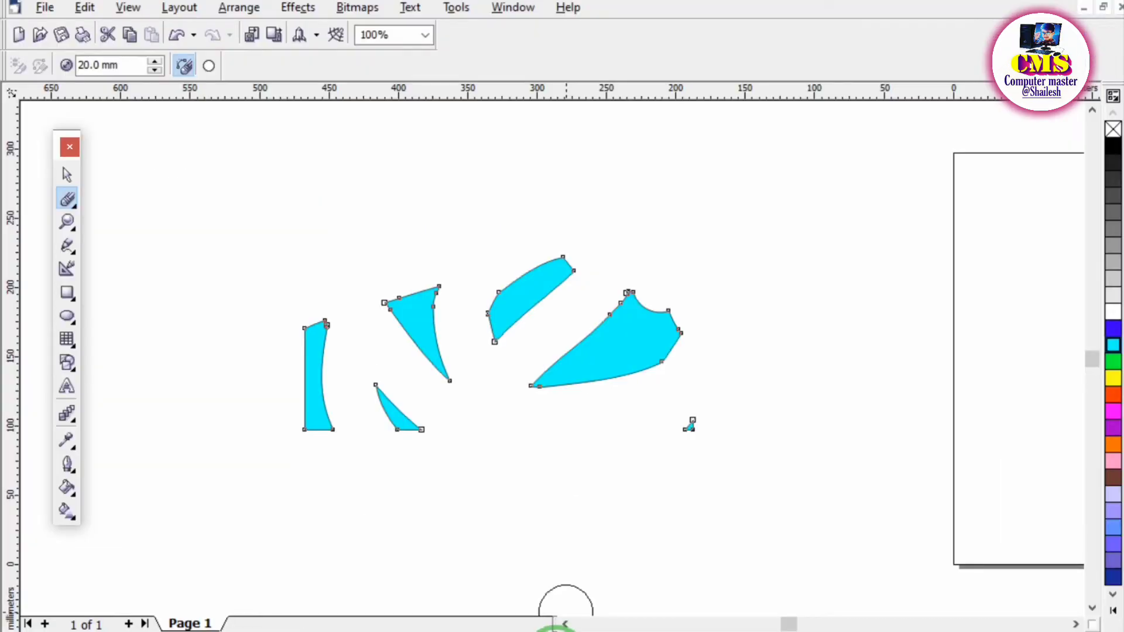
double_click(67, 174)
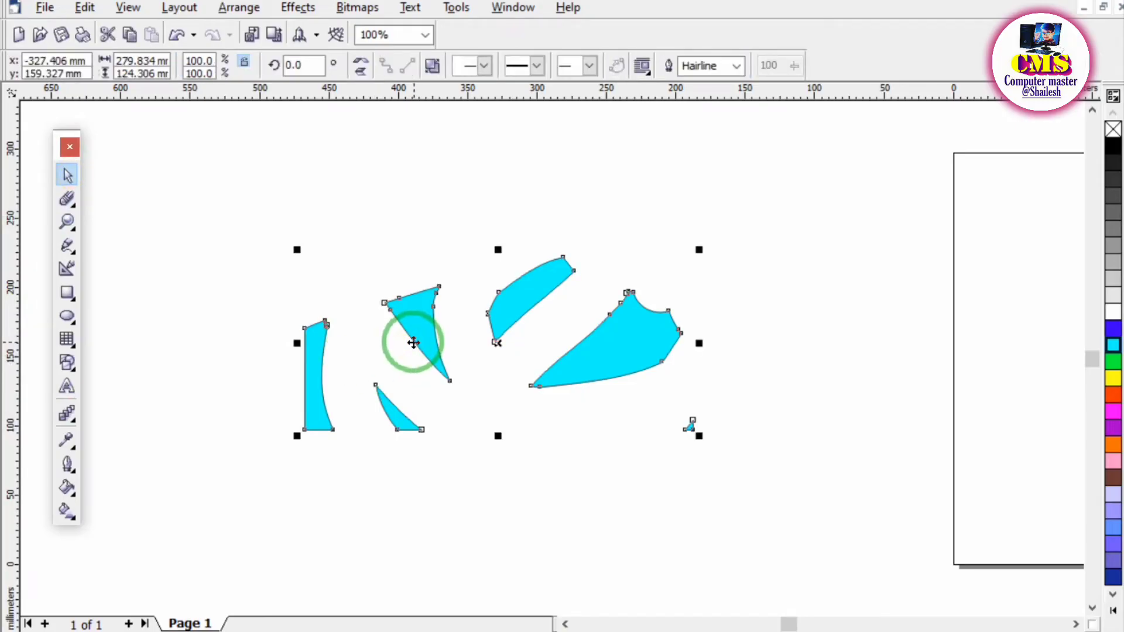
key("Delete")
left_click(201, 280)
Draw a rectangle about 329 × 177 mm beside the page and fill it with magenta.
left_click(66, 292)
left_click_drag(248, 208, 706, 454)
left_click(1113, 411)
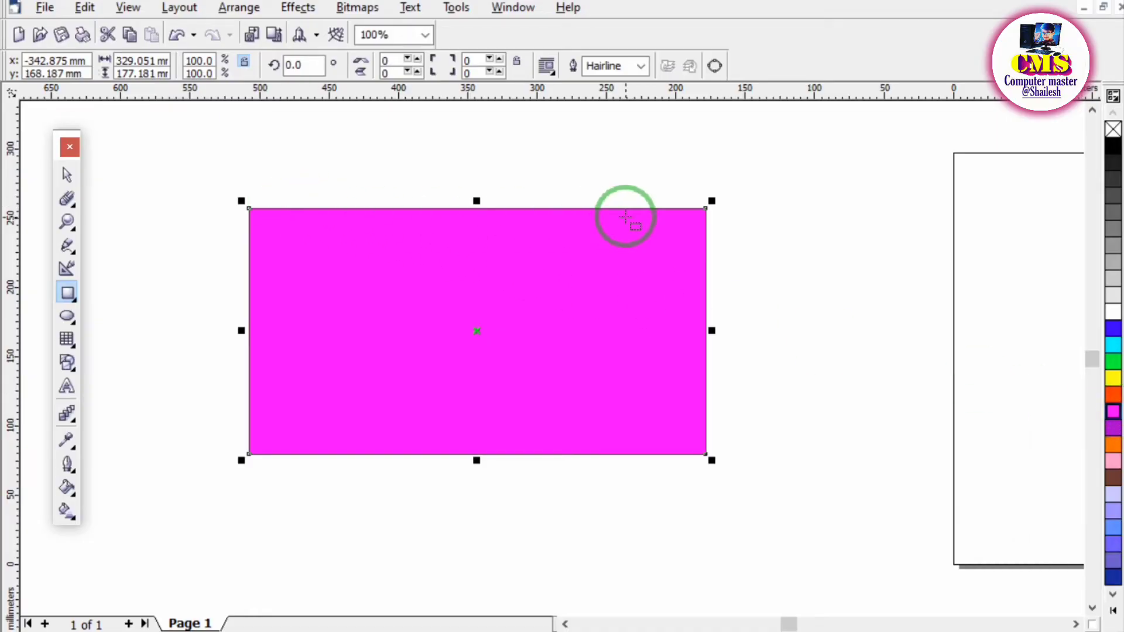
Smudge the magenta rectangle with a 25 mm nib: two grooves into the top edge, two arms out of it and one out of the left side.
left_click(74, 206)
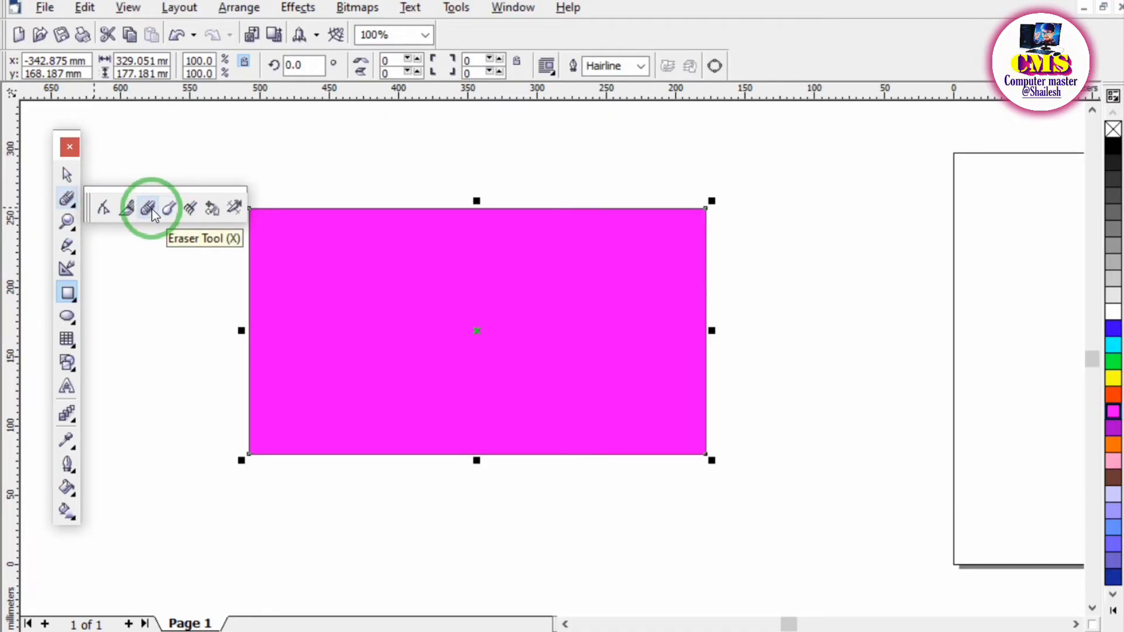
left_click(171, 207)
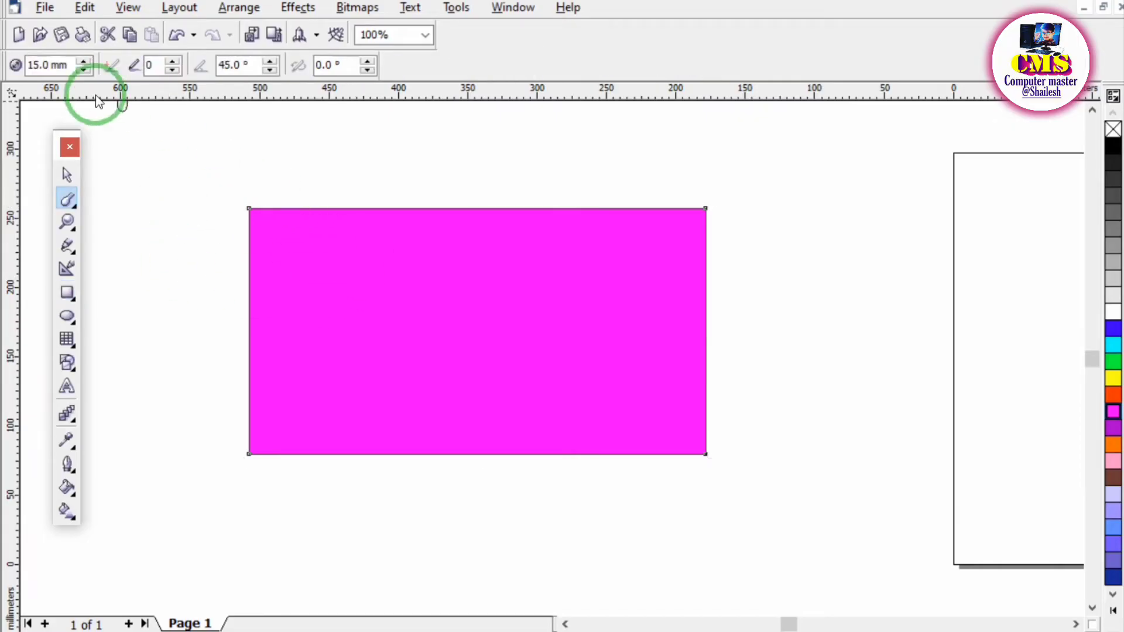
left_click_drag(63, 64, 2, 62)
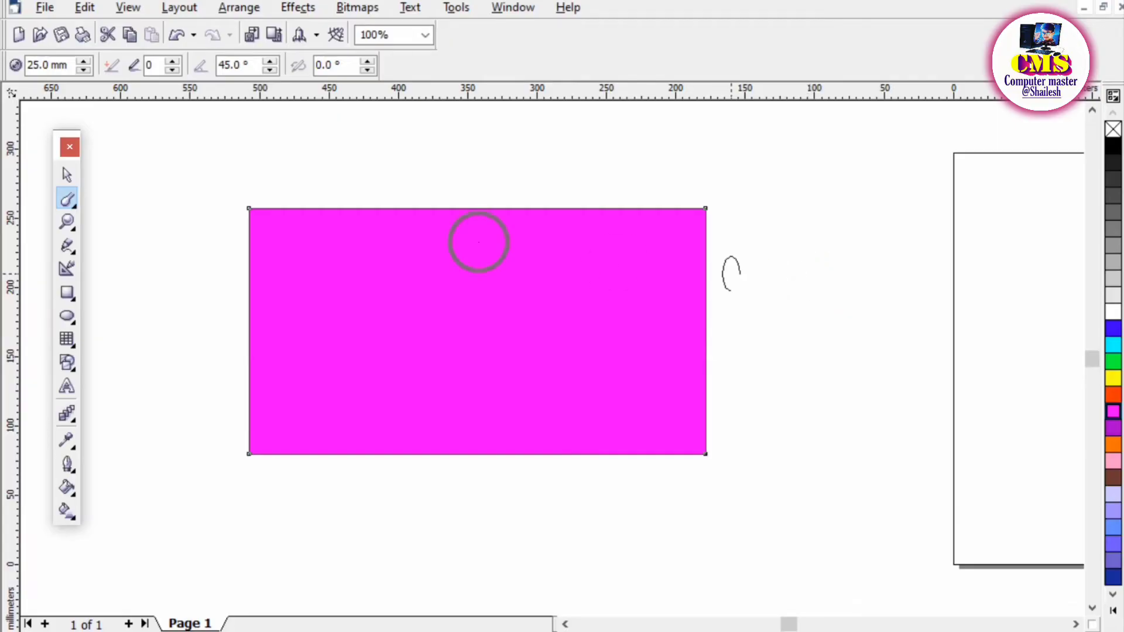
mouse_move(282, 202)
left_mouse_down()
mouse_move(309, 276)
mouse_move(356, 281)
left_mouse_up()
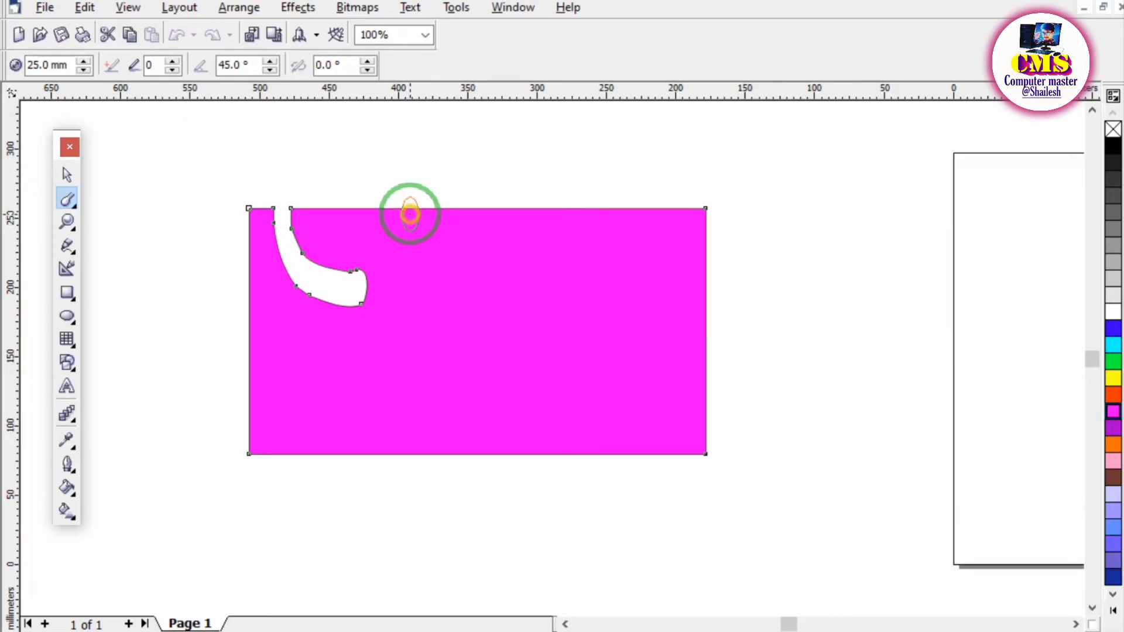
mouse_move(410, 214)
left_mouse_down()
mouse_move(430, 158)
mouse_move(485, 159)
left_mouse_up()
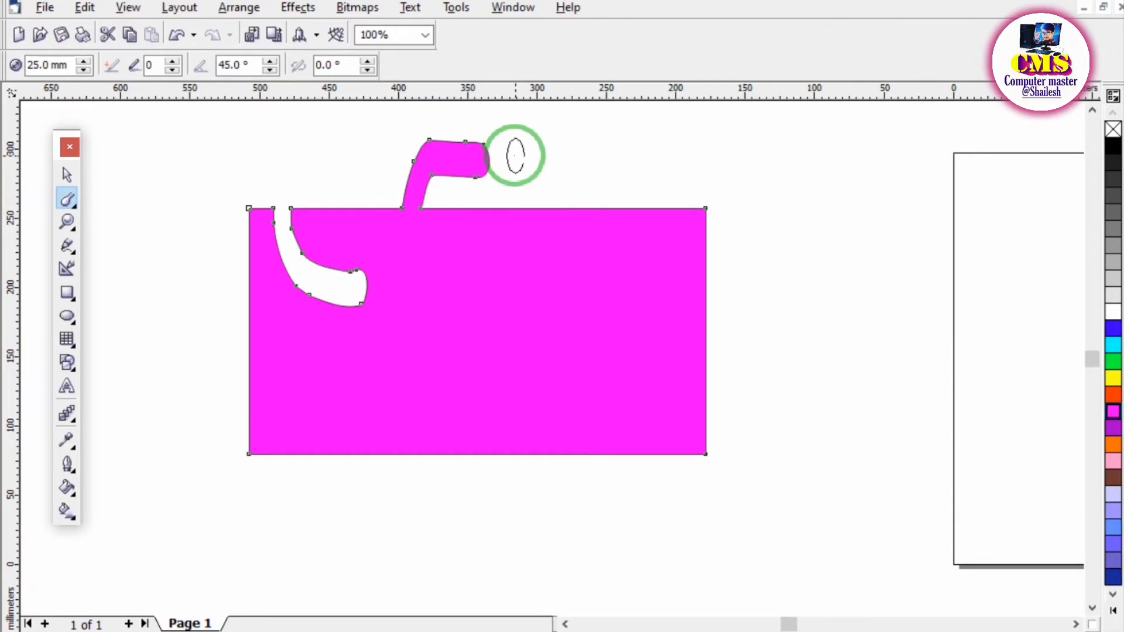
left_click_drag(554, 198, 593, 326)
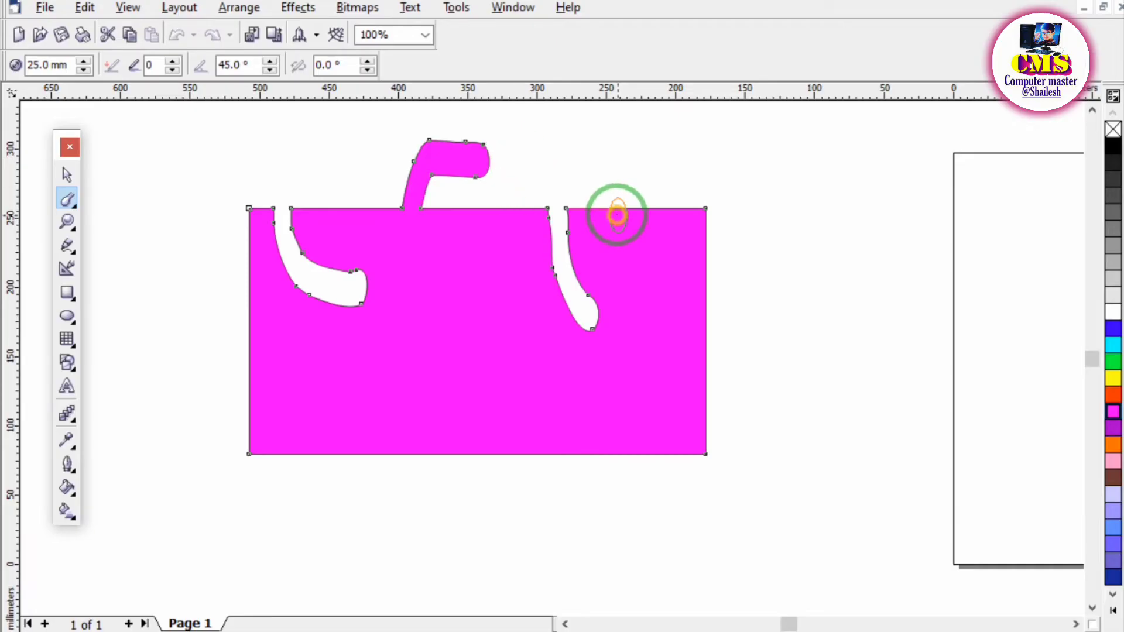
mouse_move(617, 214)
left_mouse_down()
mouse_move(690, 140)
mouse_move(715, 133)
mouse_move(727, 161)
left_mouse_up()
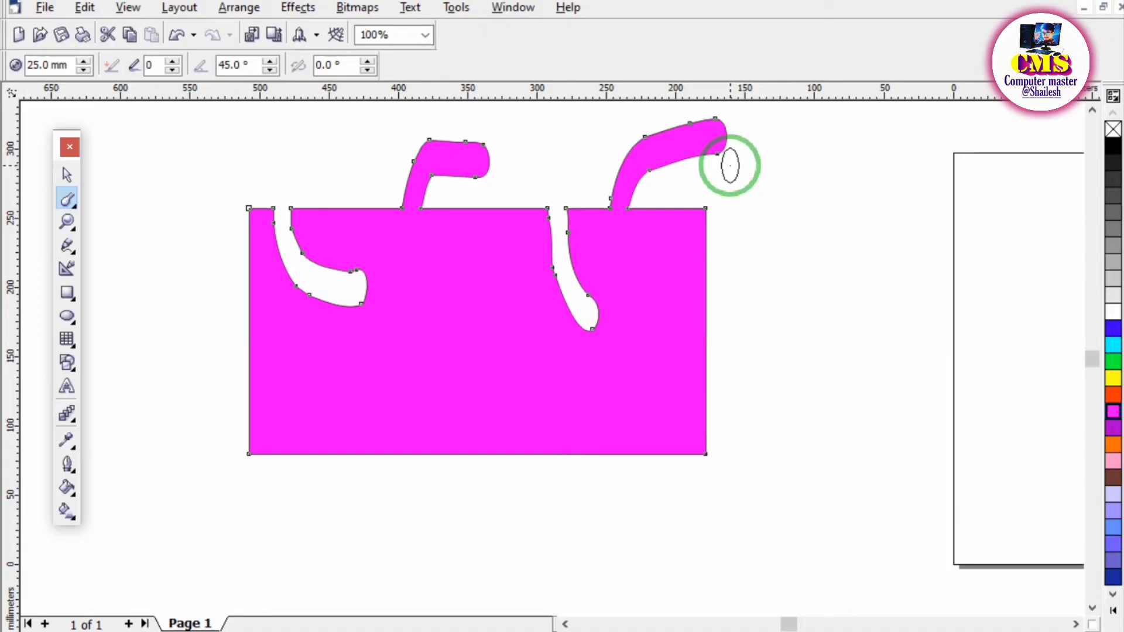
left_click_drag(258, 339, 212, 270)
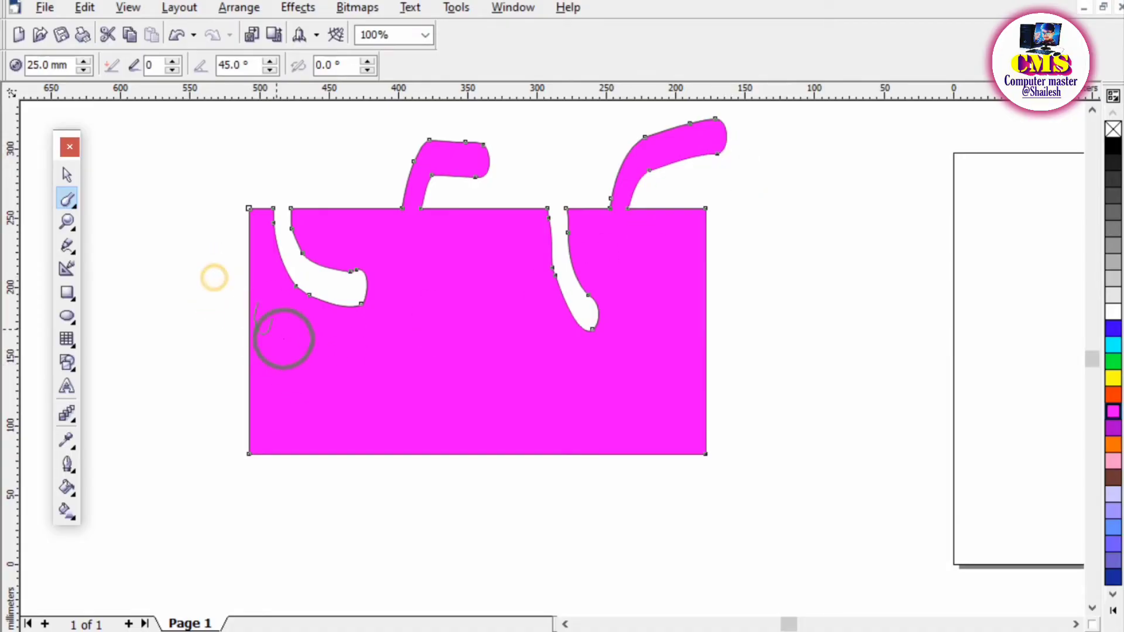
Try to smudge more strokes into and out of the magenta shape along its bottom, left, top and right edges.
left_click(186, 432)
left_click(334, 375)
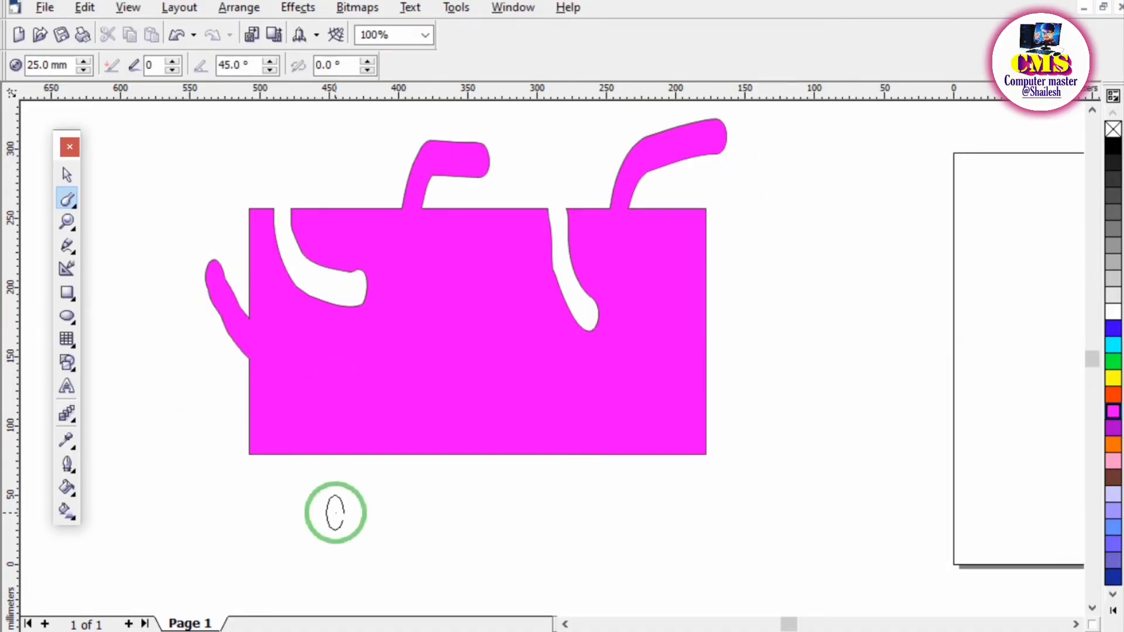
left_click_drag(370, 459, 404, 423)
mouse_move(412, 495)
left_mouse_down()
mouse_move(427, 434)
mouse_move(418, 464)
mouse_move(438, 425)
mouse_move(440, 450)
mouse_move(460, 381)
left_mouse_up()
left_click_drag(218, 404, 376, 427)
left_click_drag(141, 322, 349, 347)
mouse_move(576, 229)
left_mouse_down()
mouse_move(580, 273)
mouse_move(625, 285)
left_mouse_up()
left_click_drag(720, 201, 701, 236)
left_click_drag(770, 226, 681, 267)
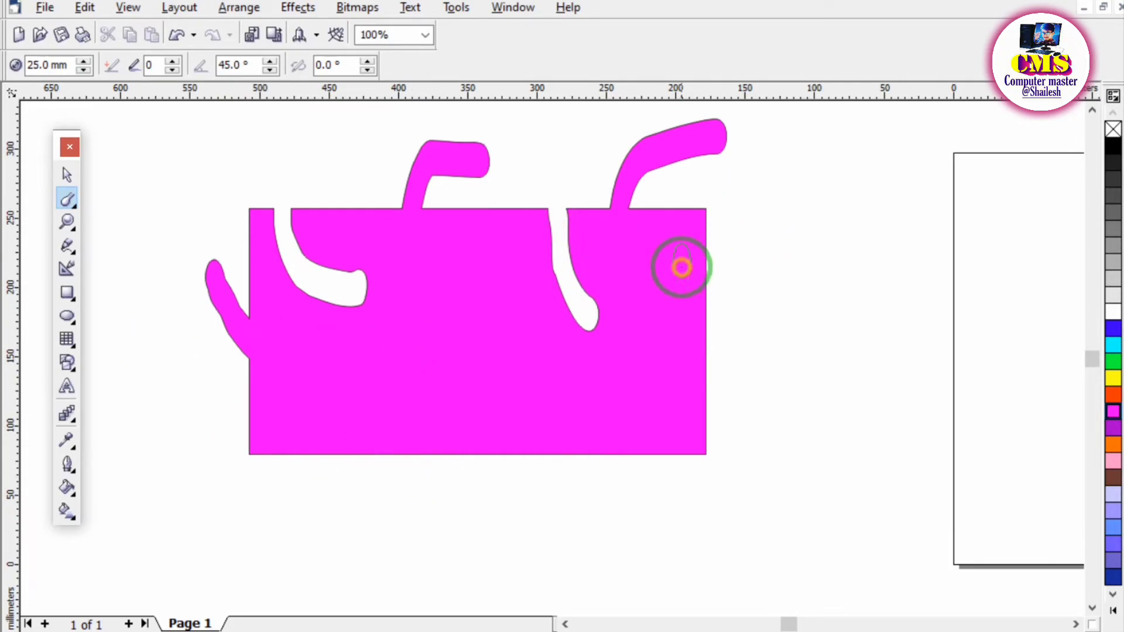
left_click_drag(749, 305, 640, 384)
mouse_move(798, 471)
left_mouse_down()
mouse_move(490, 394)
mouse_move(449, 484)
left_mouse_up()
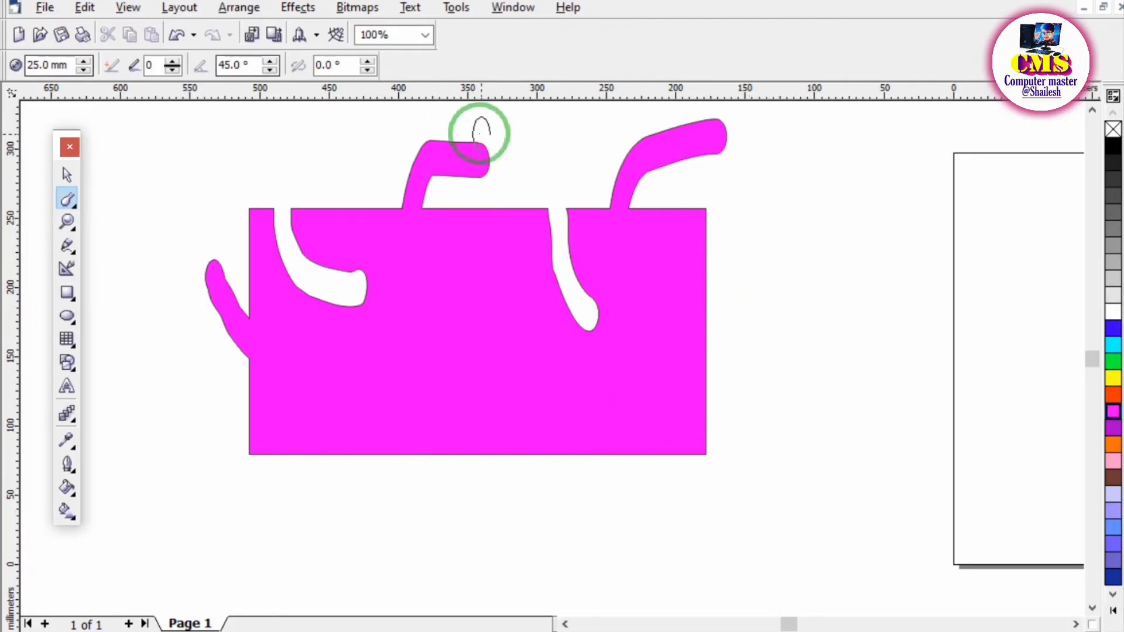
Smudge arms out of the magenta shape's bottom and left edges, and grooves into it from its right and top edges.
left_click(341, 346)
mouse_move(282, 387)
left_mouse_down()
mouse_move(164, 387)
mouse_move(426, 523)
mouse_move(466, 517)
left_mouse_up()
mouse_move(492, 431)
left_mouse_down()
mouse_move(549, 484)
mouse_move(668, 463)
left_mouse_up()
left_click_drag(801, 375, 477, 344)
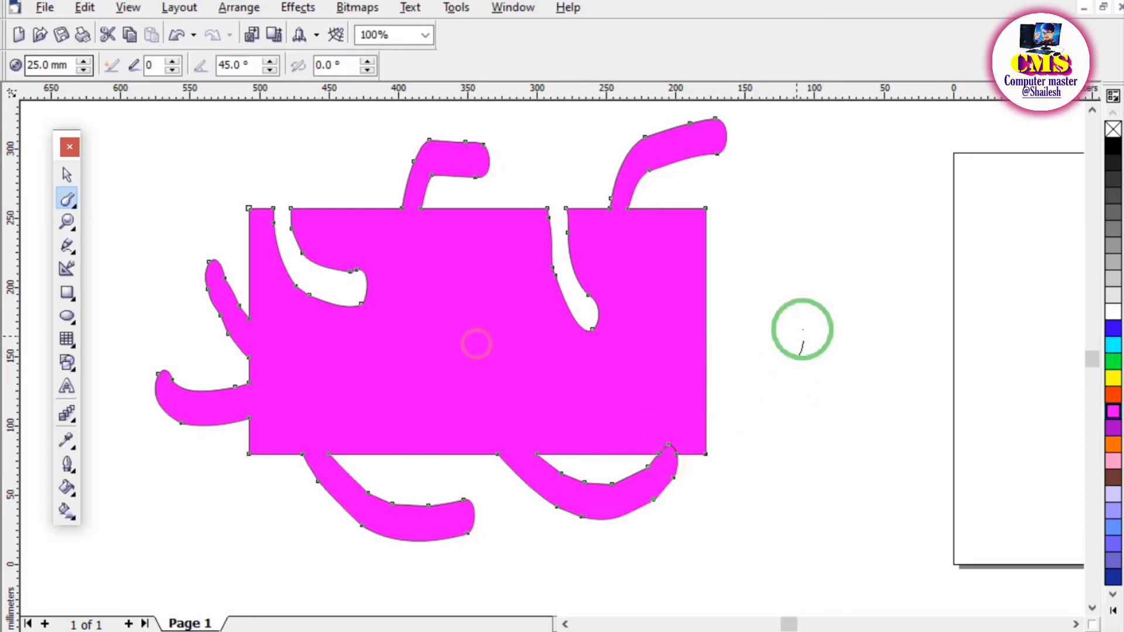
left_click_drag(767, 351, 547, 240)
mouse_move(490, 182)
left_mouse_down()
mouse_move(497, 213)
mouse_move(349, 403)
left_mouse_up()
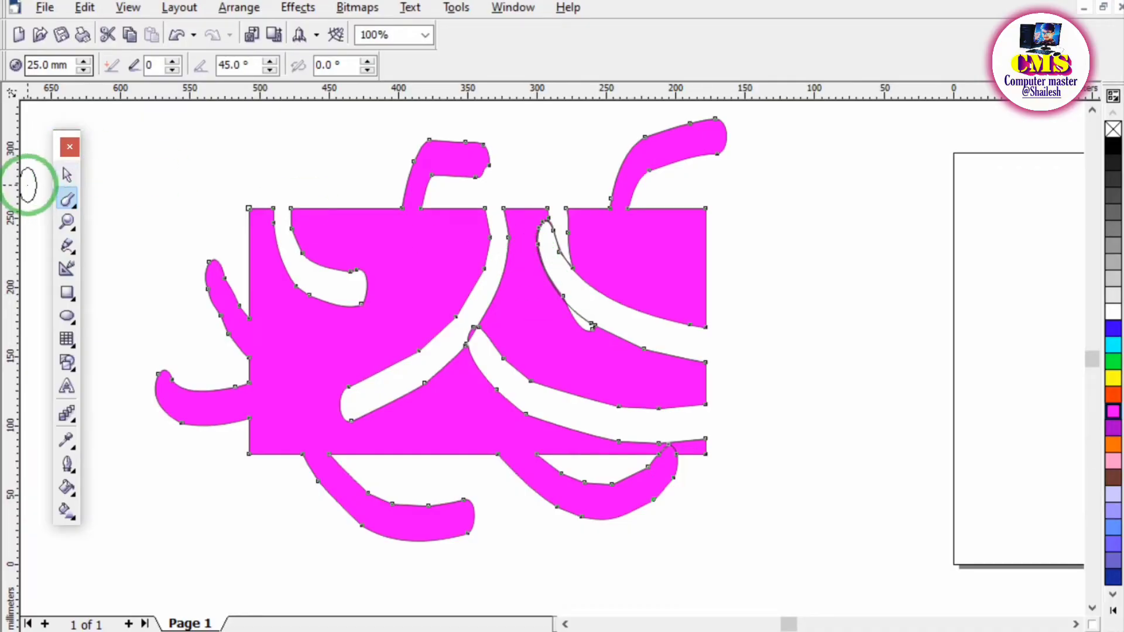
Delete the smudged magenta shape and switch to the PDF notes to tick off heading 6, Roughen tool.
left_click(67, 175)
key("Delete")
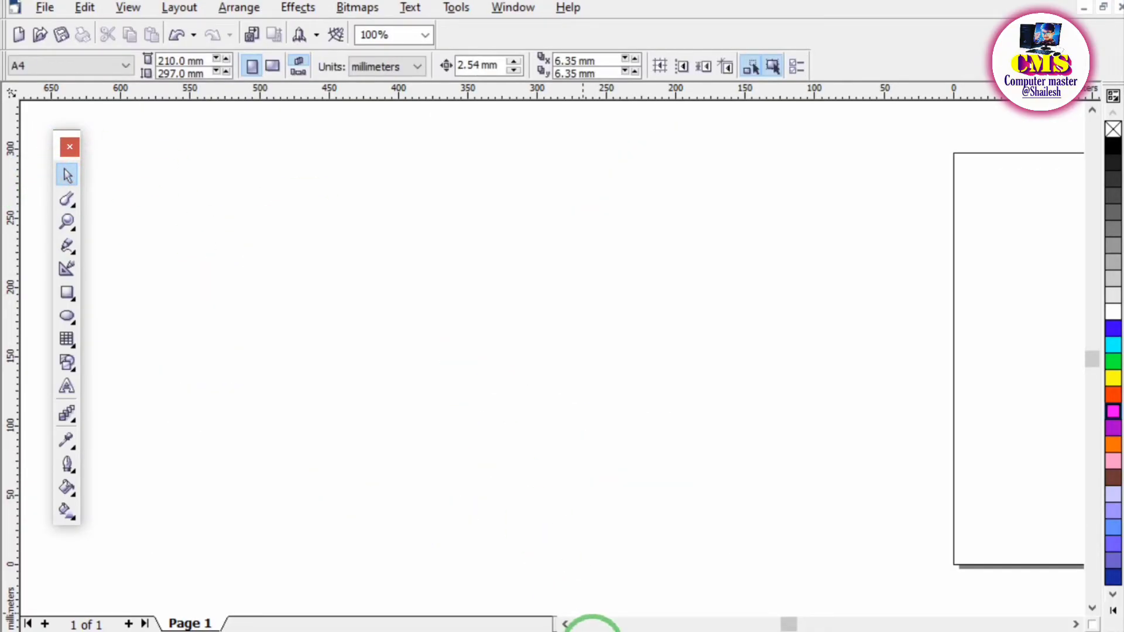
left_click(588, 631)
scroll(344, 433, "down", 2)
left_click_drag(58, 276, 138, 256)
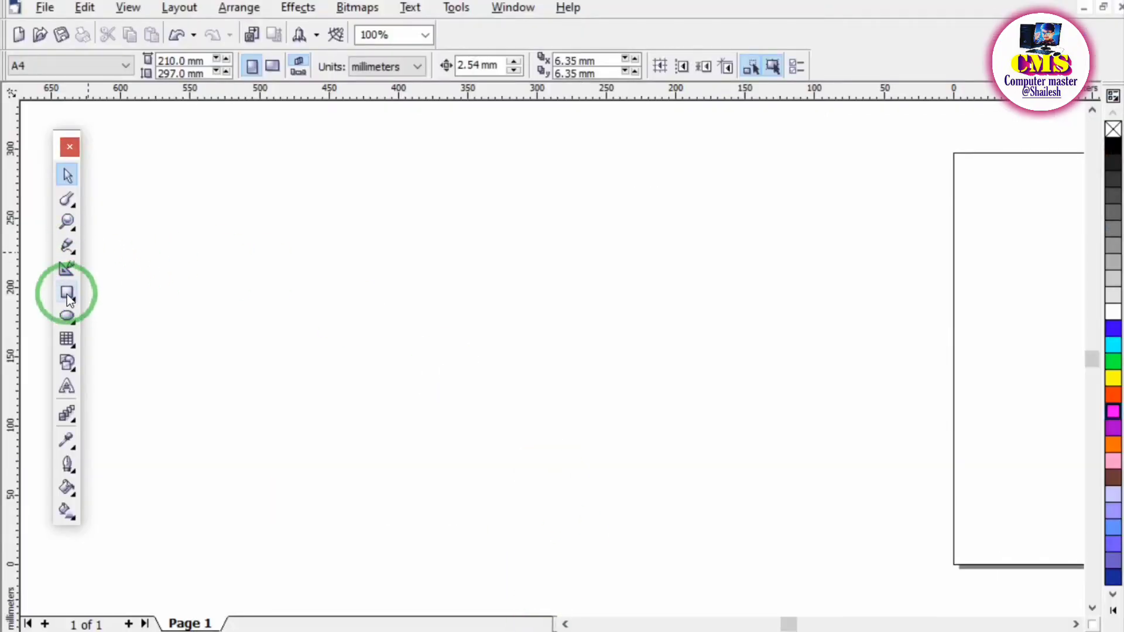
Back in CorelDRAW, draw a rectangle about 411 × 221 mm beside the page, fill it with blue and move it slightly up and left.
left_click(66, 293)
mouse_move(228, 220)
left_mouse_down()
mouse_move(598, 450)
mouse_move(797, 526)
left_mouse_up()
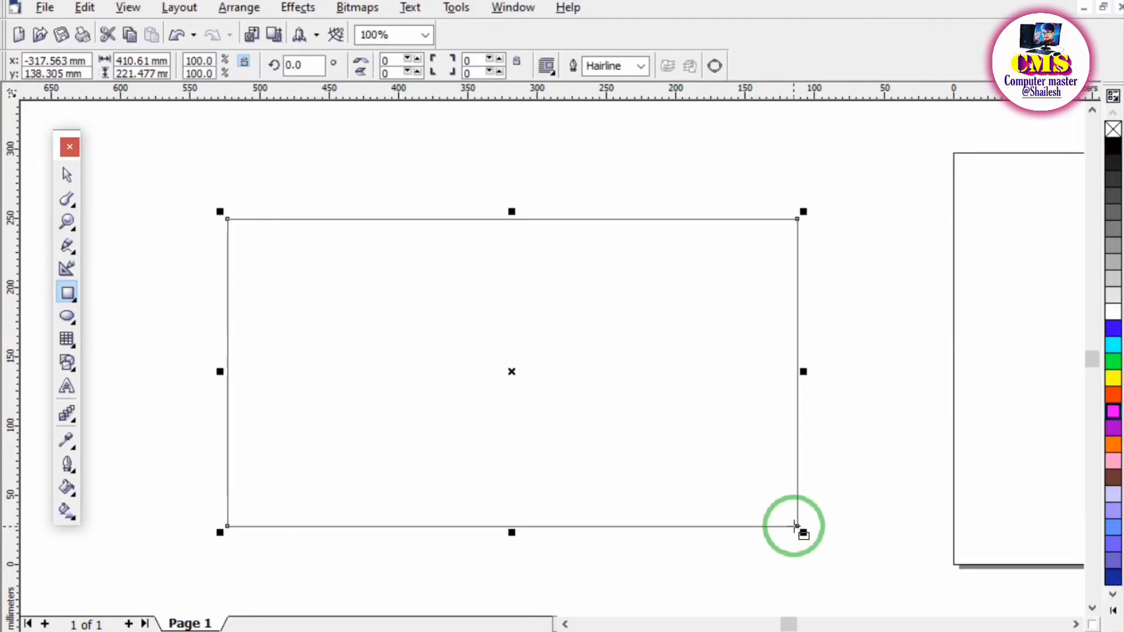
left_click(1112, 329)
left_click(66, 174)
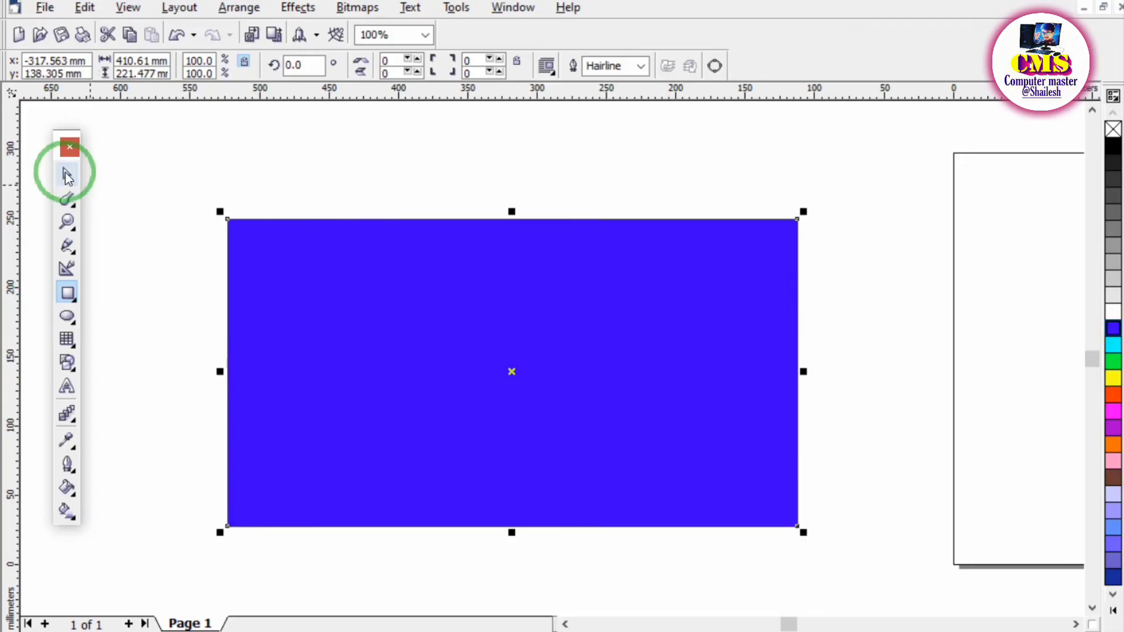
left_click_drag(536, 383, 523, 363)
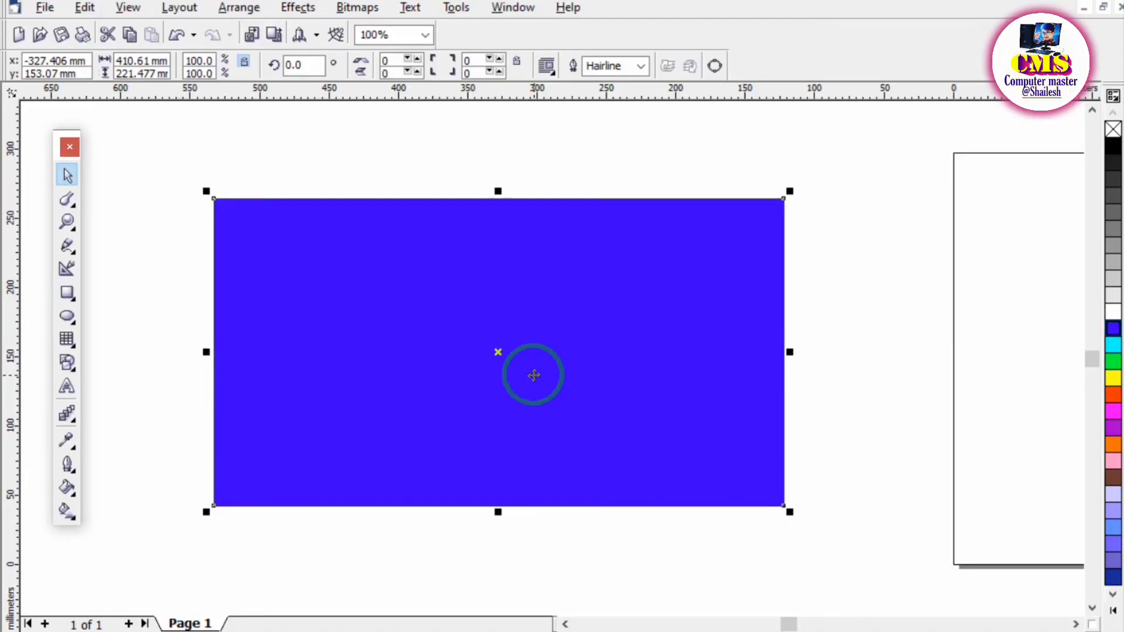
Set up the Roughen Brush with a 25 mm nib and convert the blue rectangle to curves for it.
left_click(66, 199)
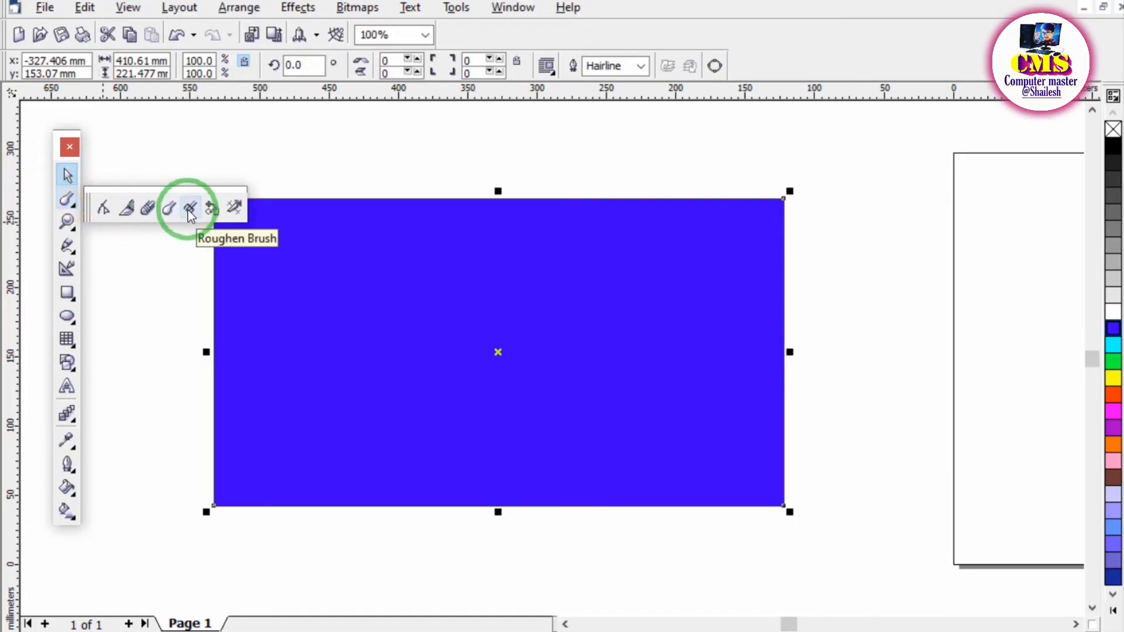
left_click(190, 208)
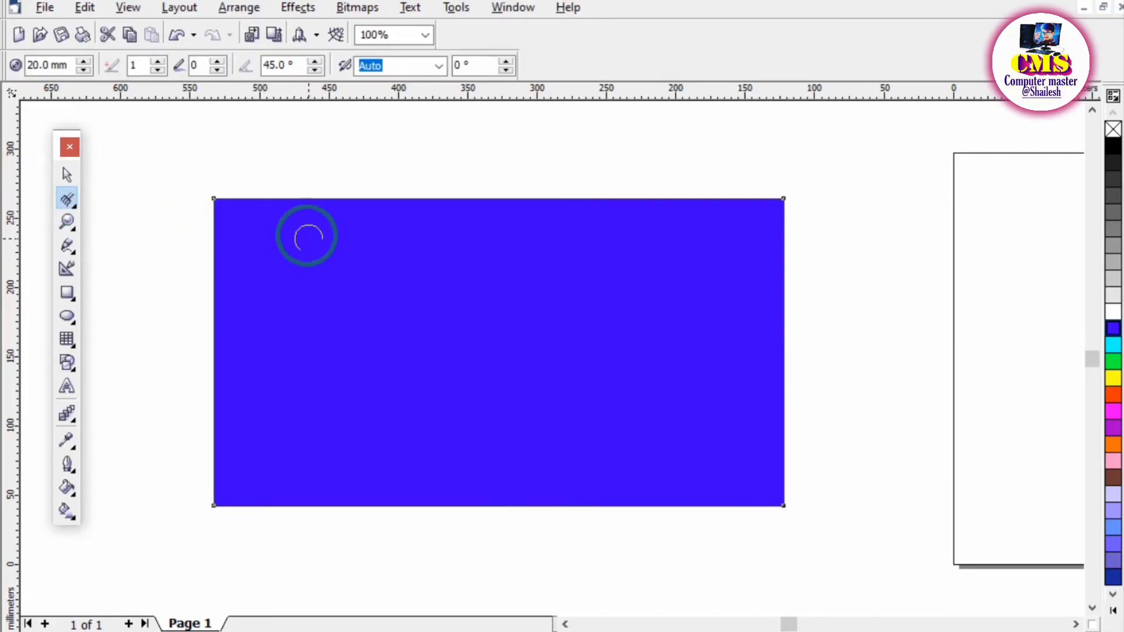
left_click_drag(67, 65, 3, 60)
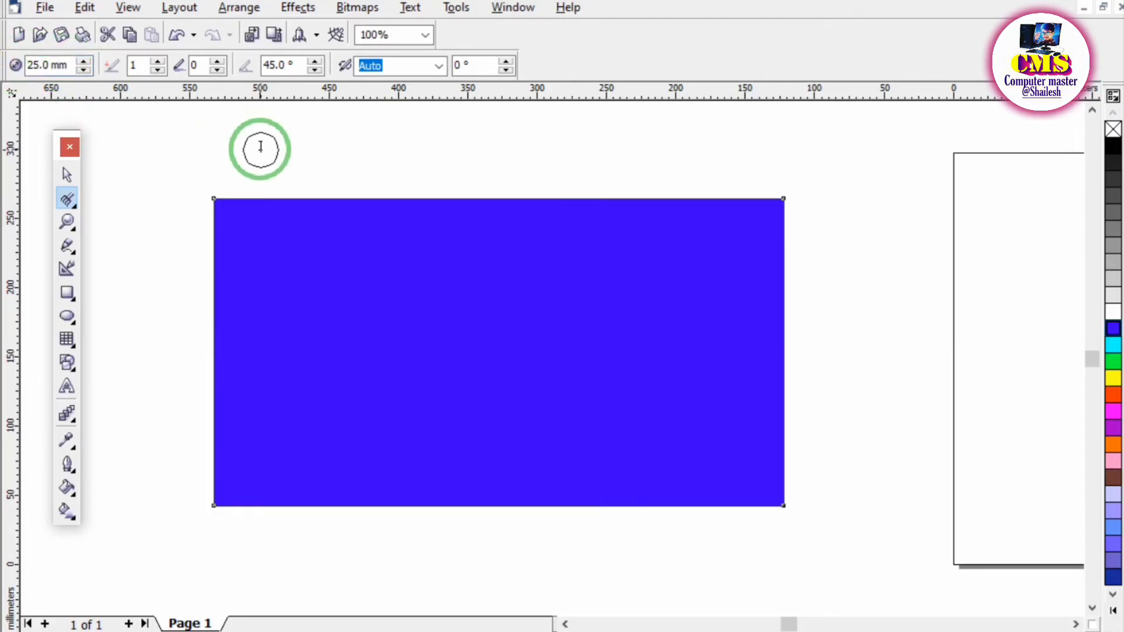
left_click(288, 198)
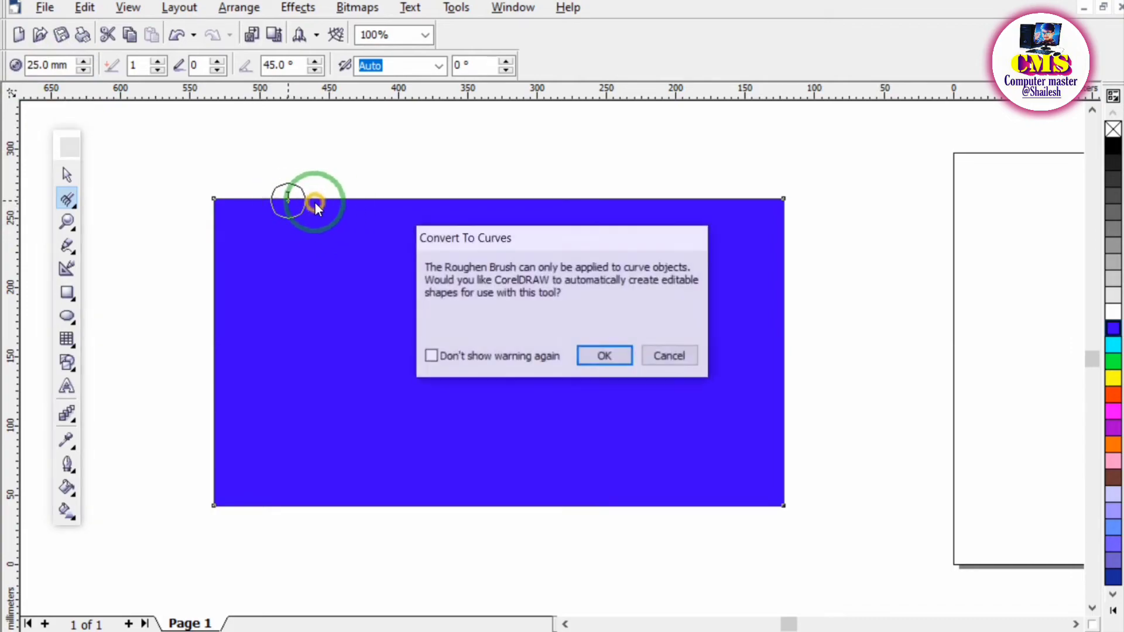
left_click(603, 357)
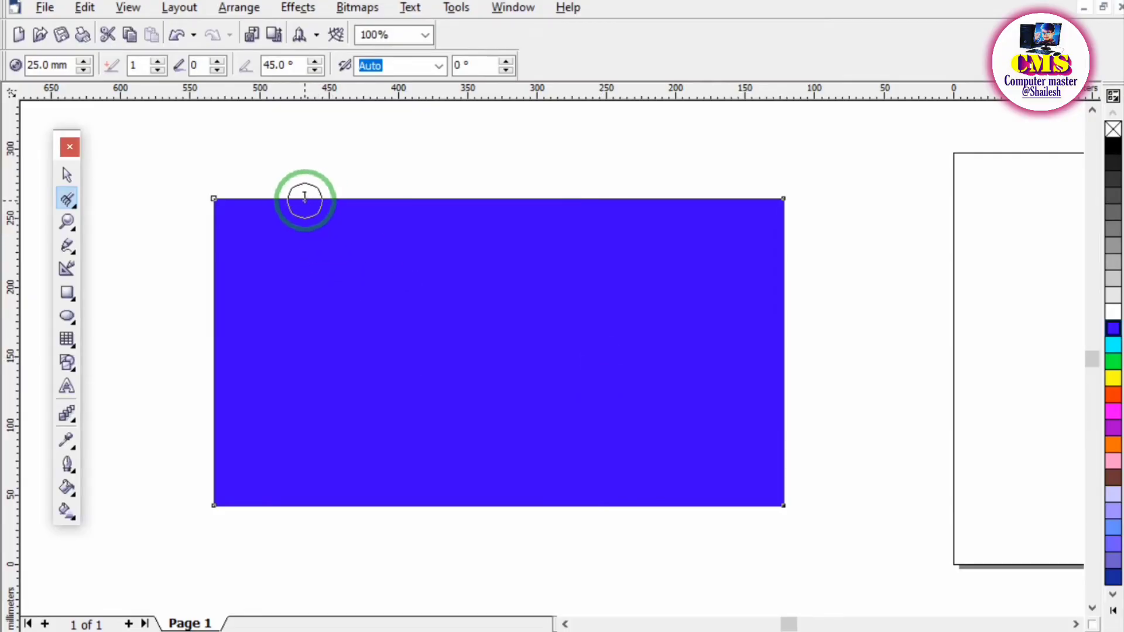
Roughen stretches of the blue shape's top, bottom, left and right edges into jagged teeth with the Roughen Brush.
left_click_drag(304, 198, 494, 201)
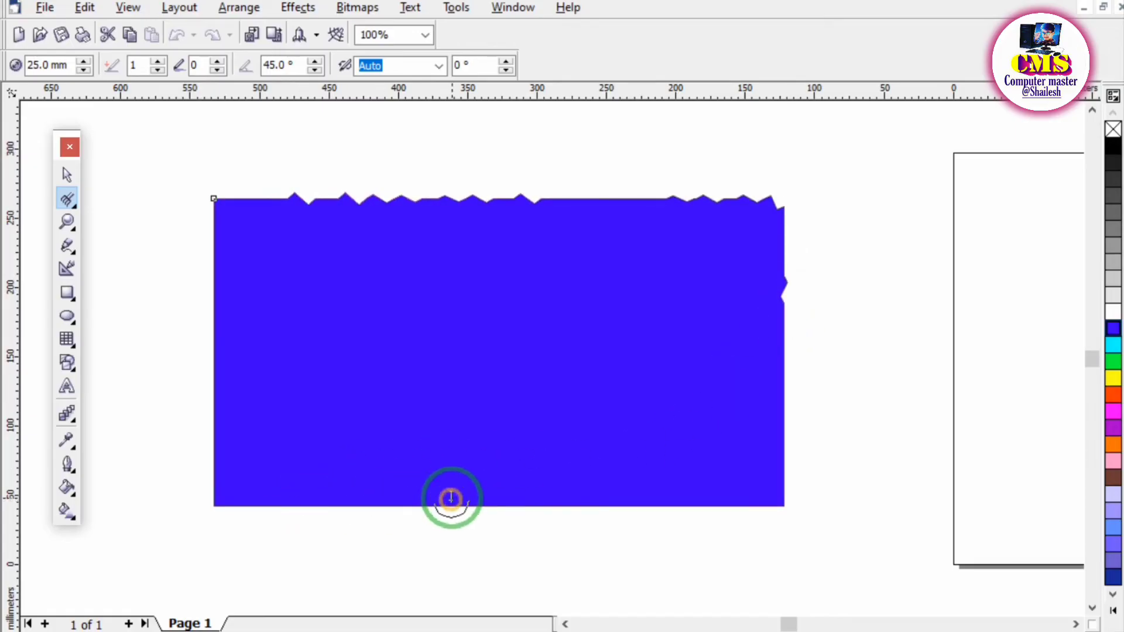
left_click_drag(450, 499, 657, 494)
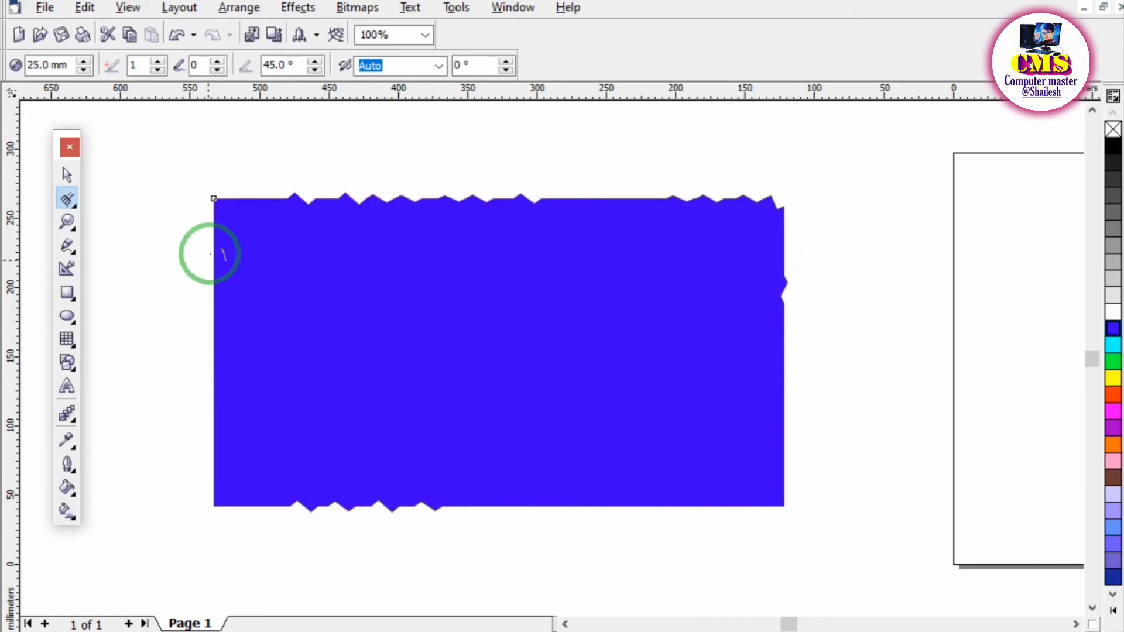
left_click_drag(210, 253, 221, 451)
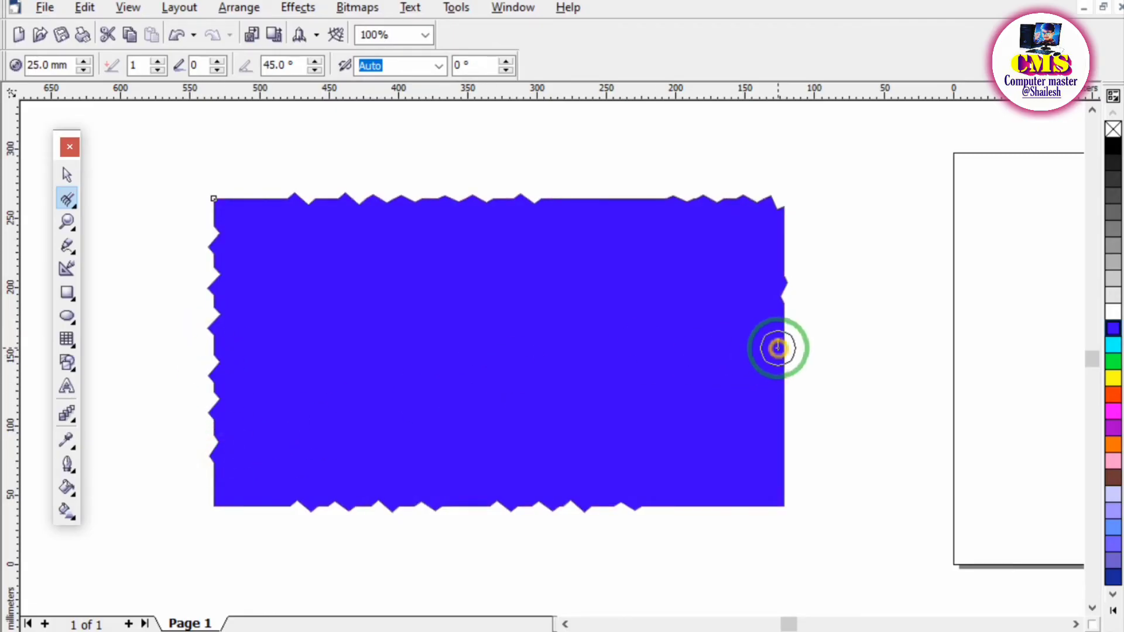
left_click_drag(777, 348, 777, 408)
scroll(369, 169, "up", 2)
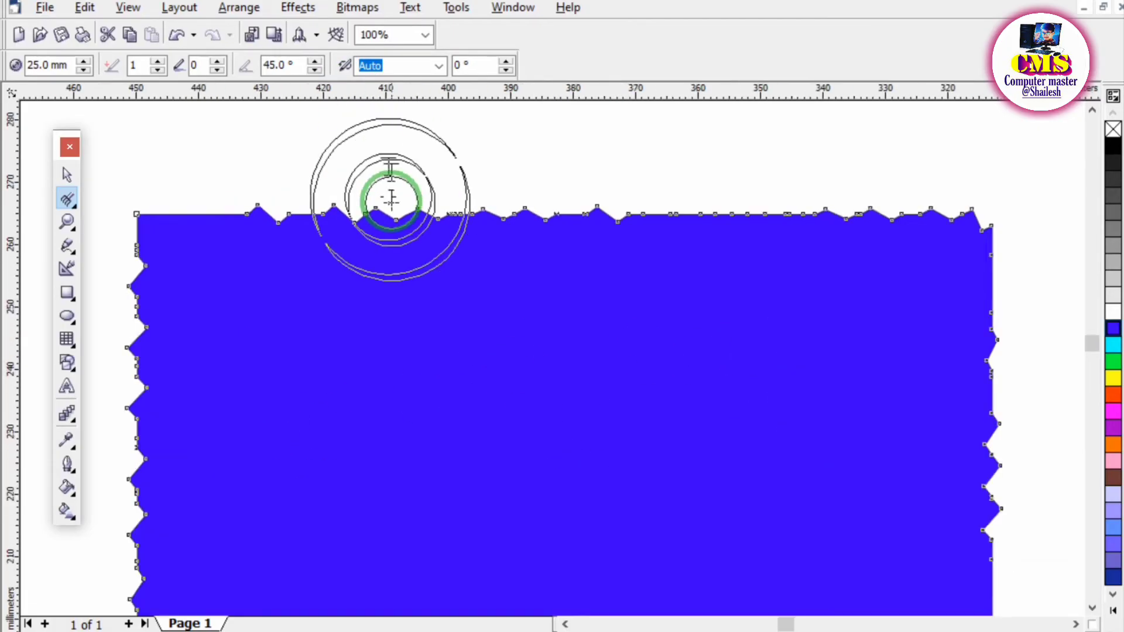
scroll(391, 202, "up", 2)
scroll(527, 260, "down", 6)
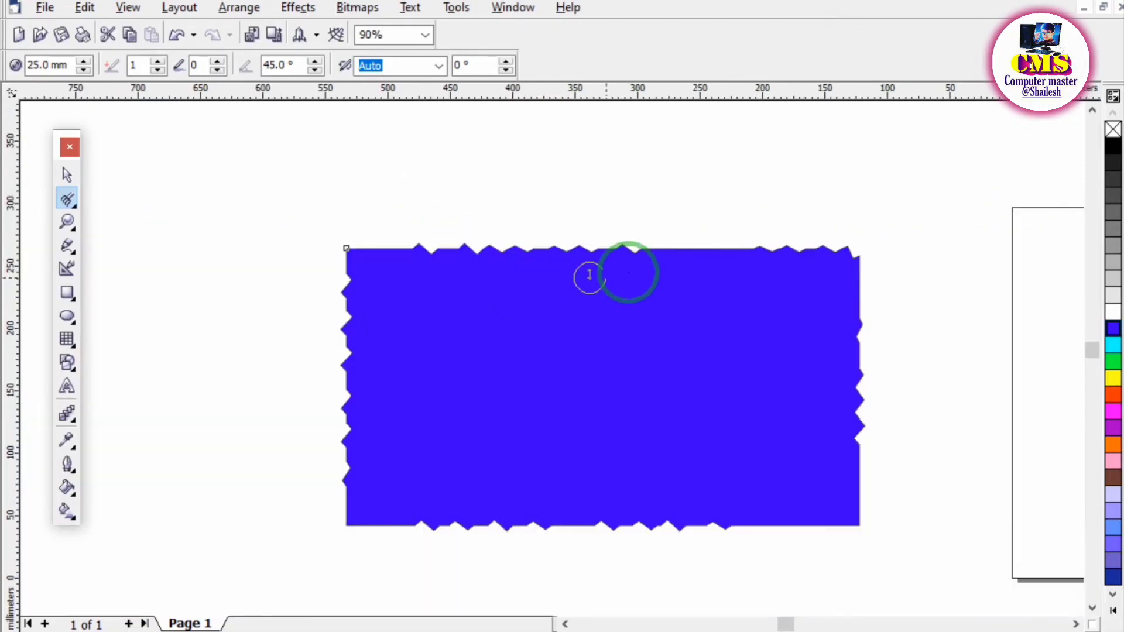
left_click_drag(589, 275, 755, 235)
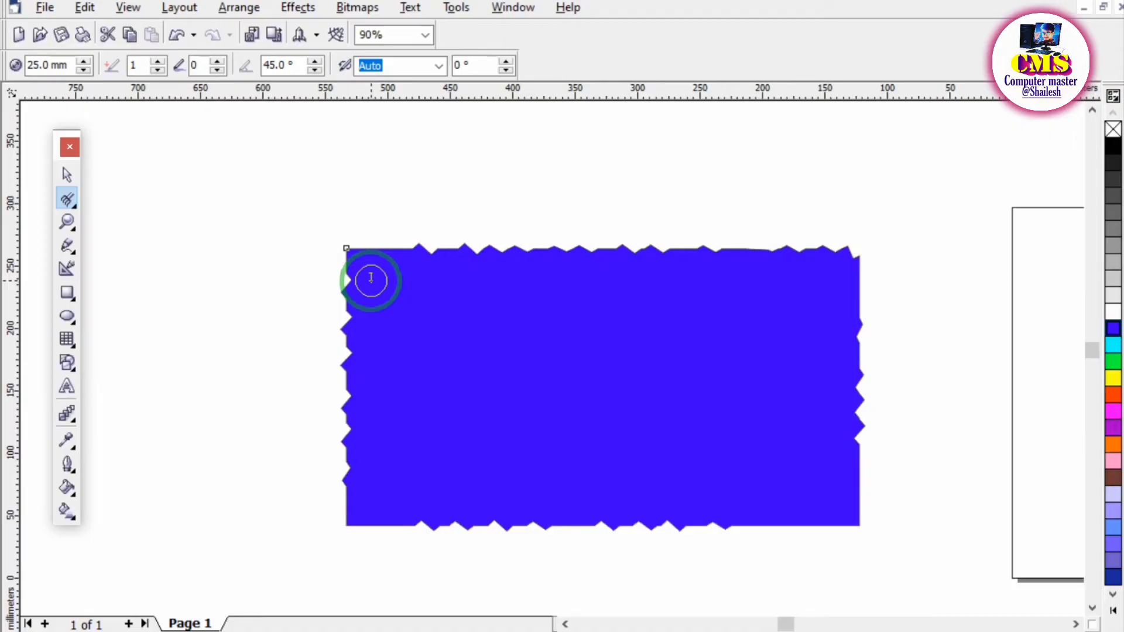
Delete the roughened blue shape and switch to the PDF notes to tick off heading 7, Free transform tool.
left_click(67, 174)
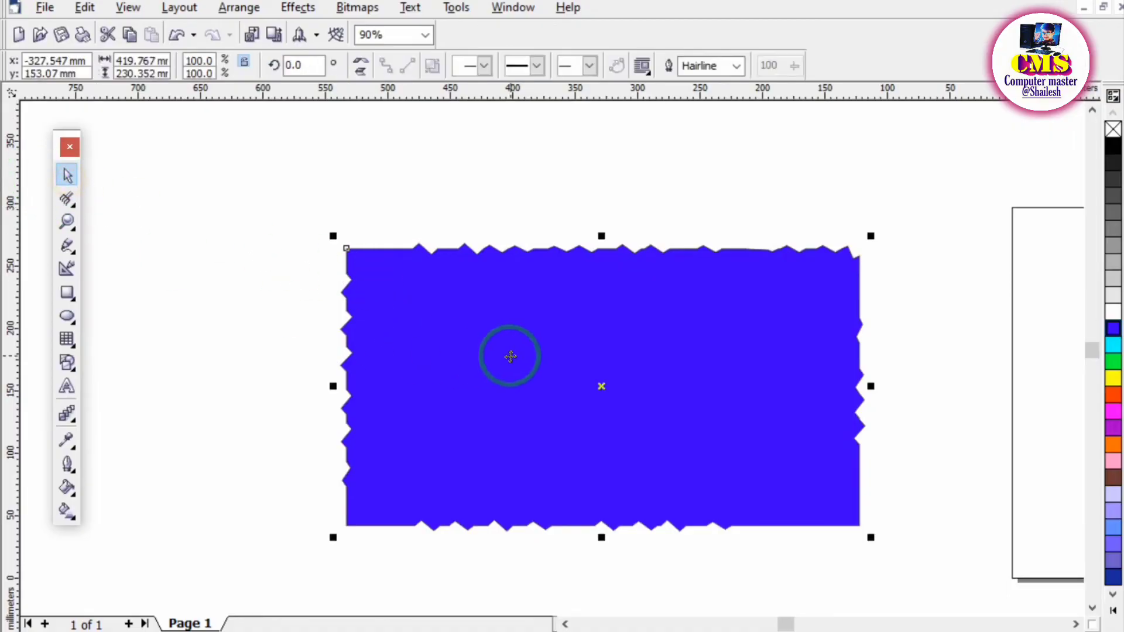
key("Delete")
left_click(615, 631)
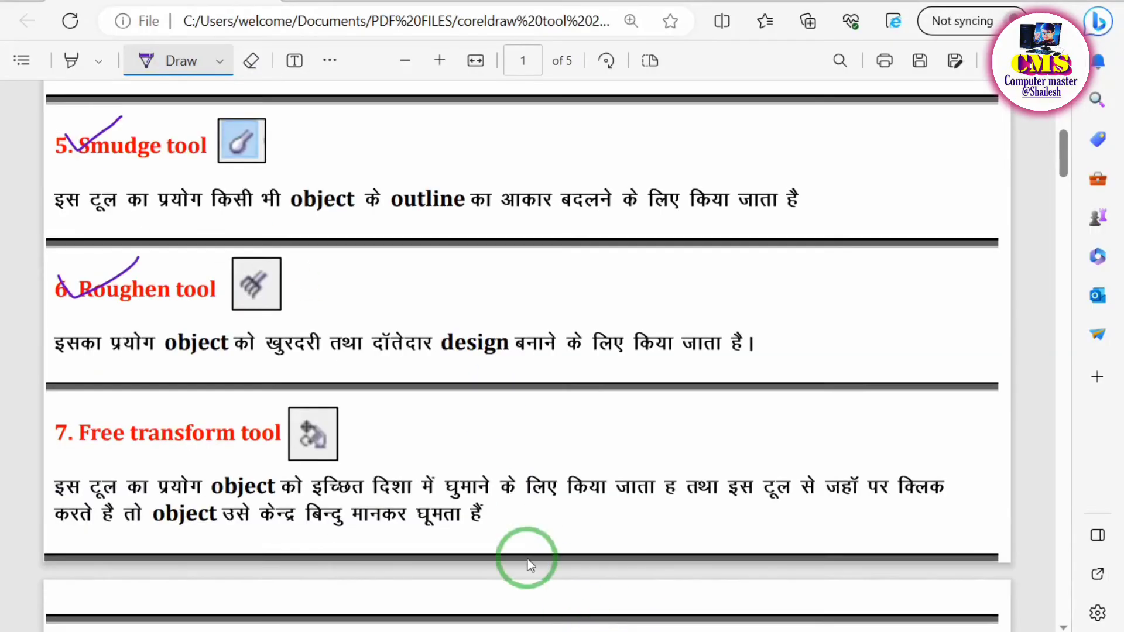
scroll(530, 567, "down", 3)
mouse_move(48, 158)
left_mouse_down()
mouse_move(64, 187)
mouse_move(104, 151)
left_mouse_up()
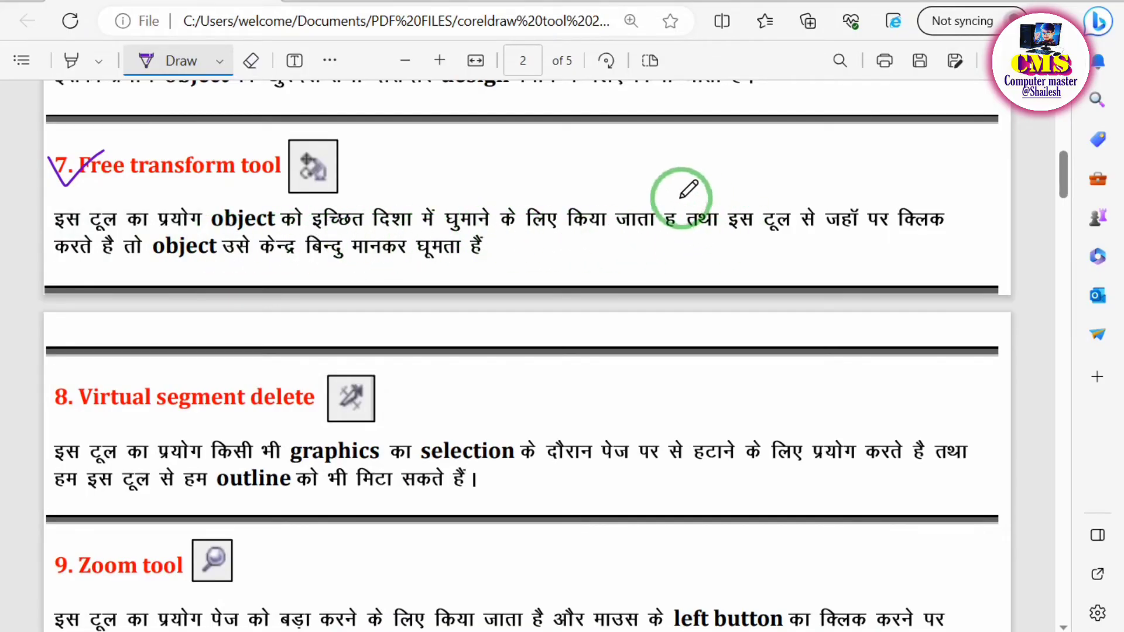
left_click_drag(670, 205, 669, 214)
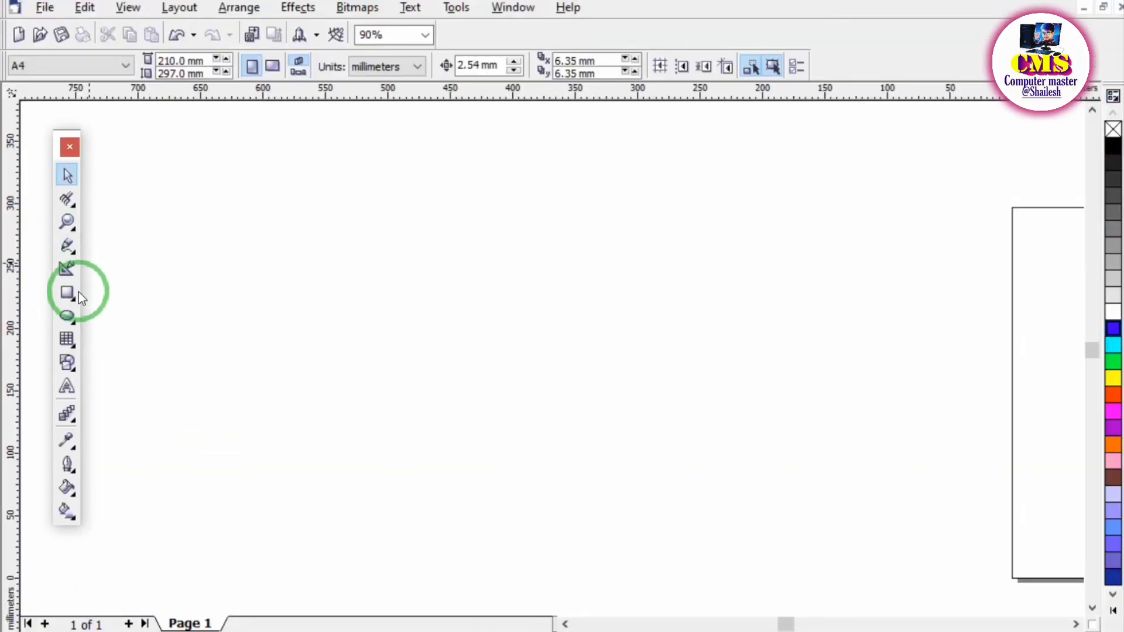
Return to CorelDRAW, draw a rectangle about 180 × 145 mm beside the page and fill it with blue.
left_click(66, 293)
left_click_drag(309, 225, 534, 405)
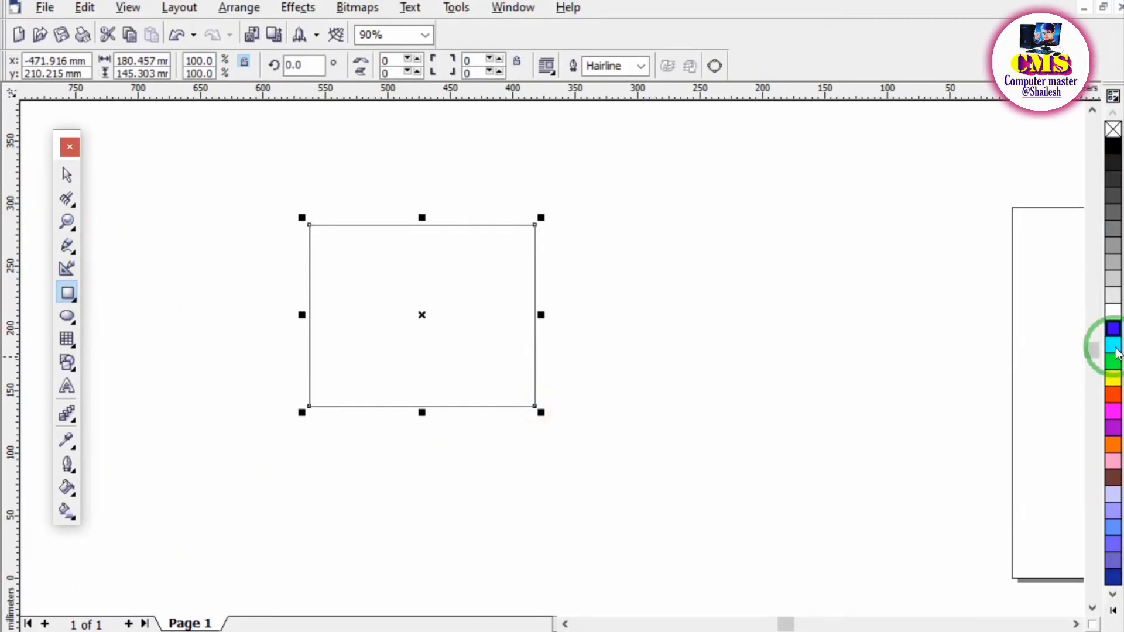
left_click(1113, 328)
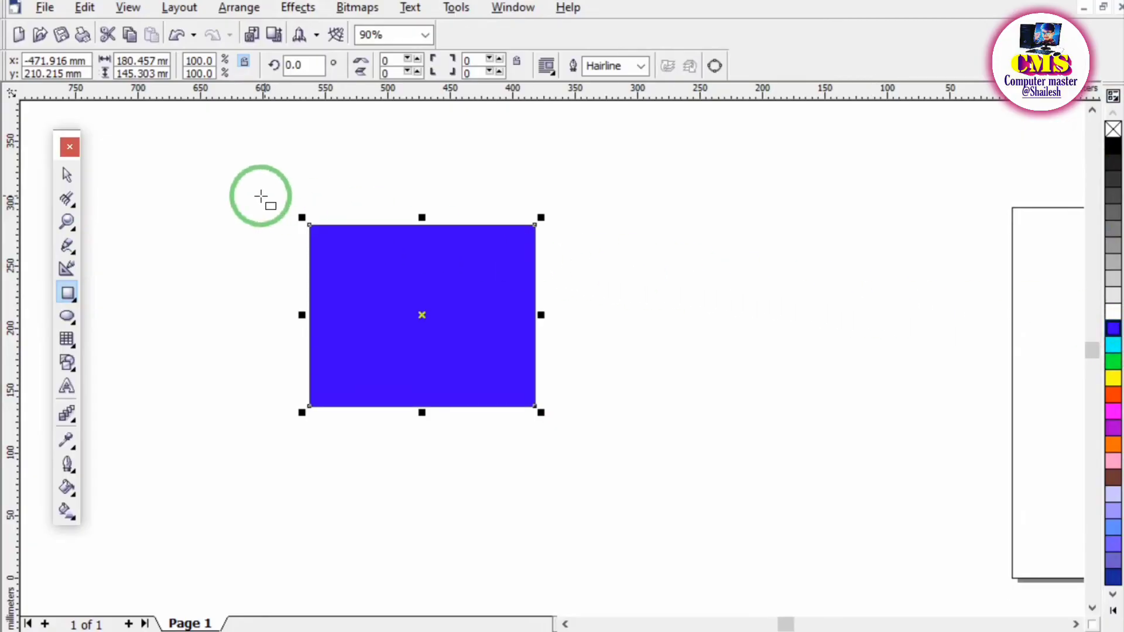
Rotate the blue rectangle freely around several different pivot points with the Free Transform tool, ending at about 25°.
left_click(75, 202)
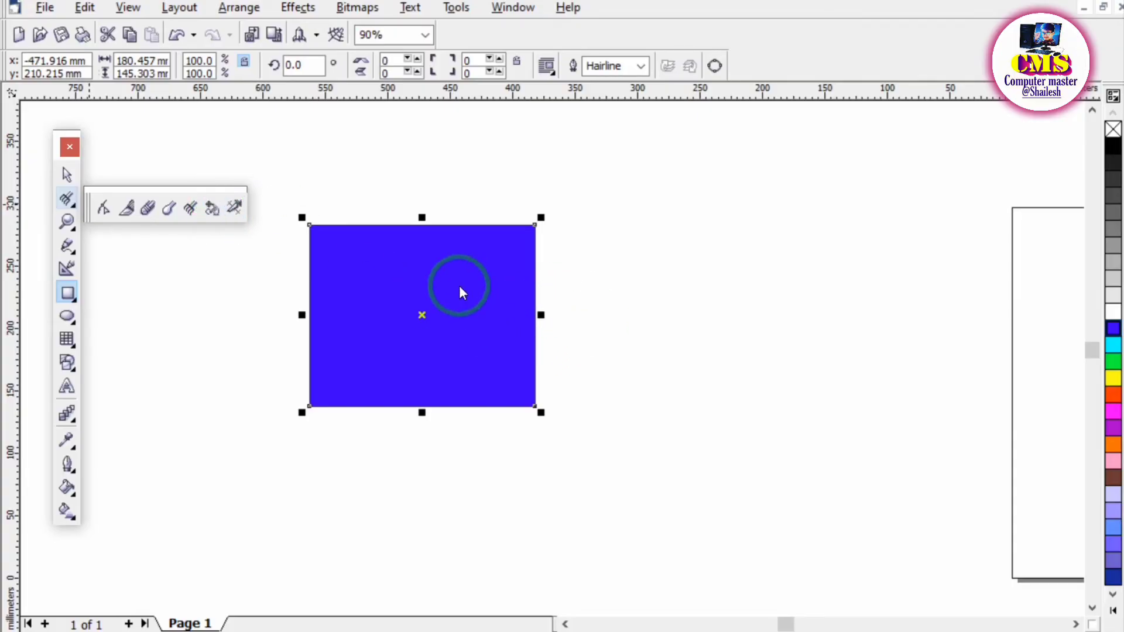
left_click(212, 208)
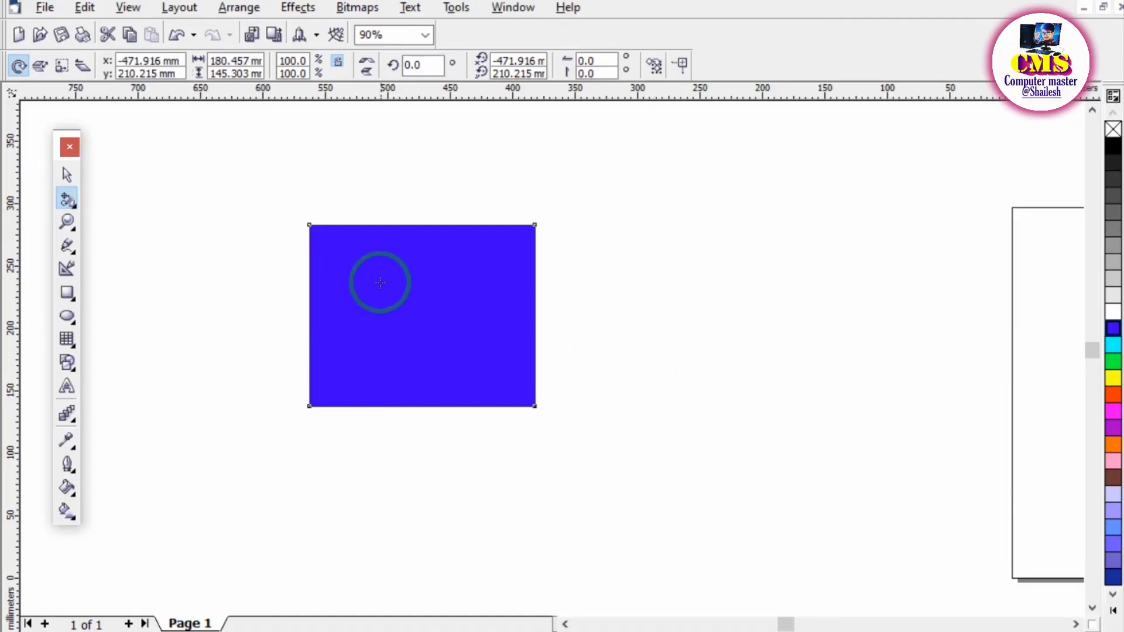
mouse_move(598, 319)
left_mouse_down()
mouse_move(594, 346)
mouse_move(556, 336)
mouse_move(596, 323)
left_mouse_up()
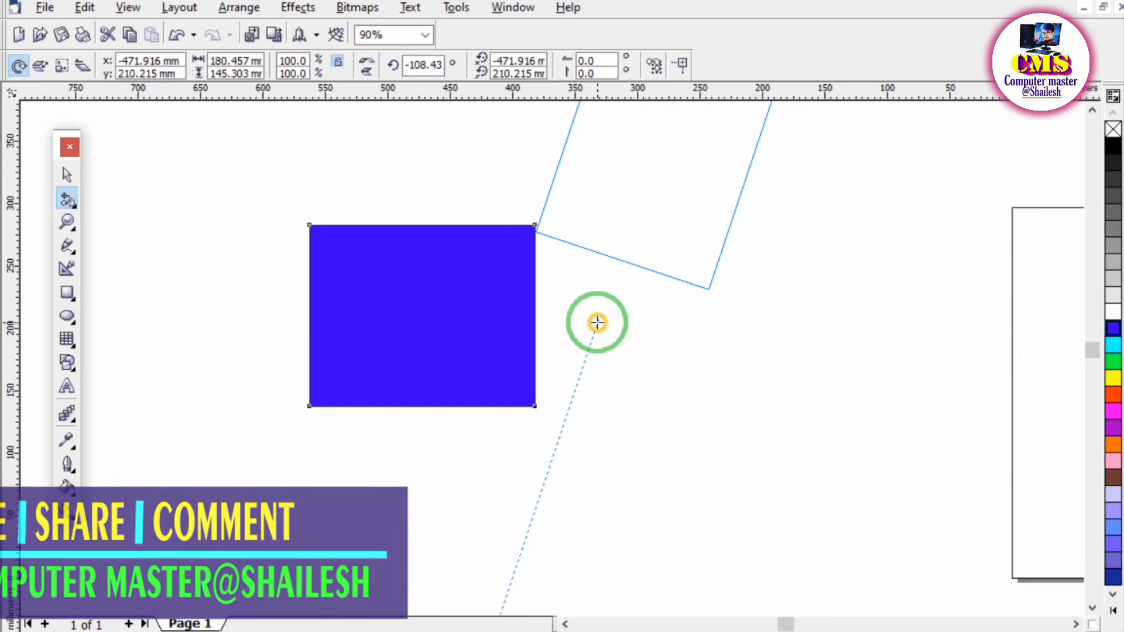
left_click_drag(596, 323, 573, 352)
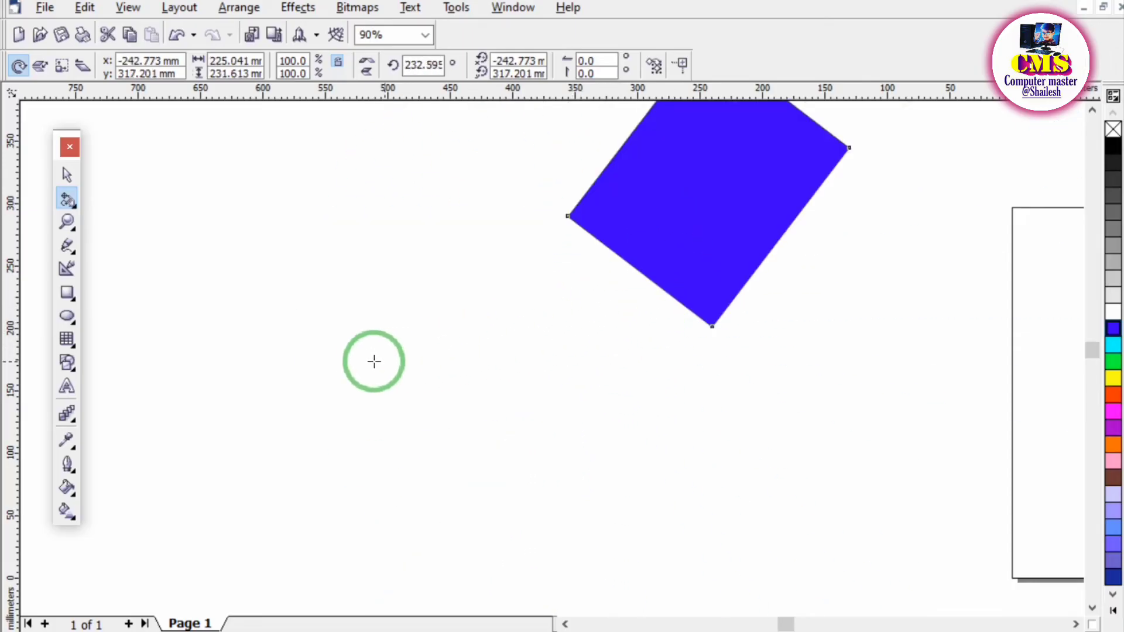
left_click_drag(367, 326, 343, 310)
left_click_drag(355, 284, 314, 302)
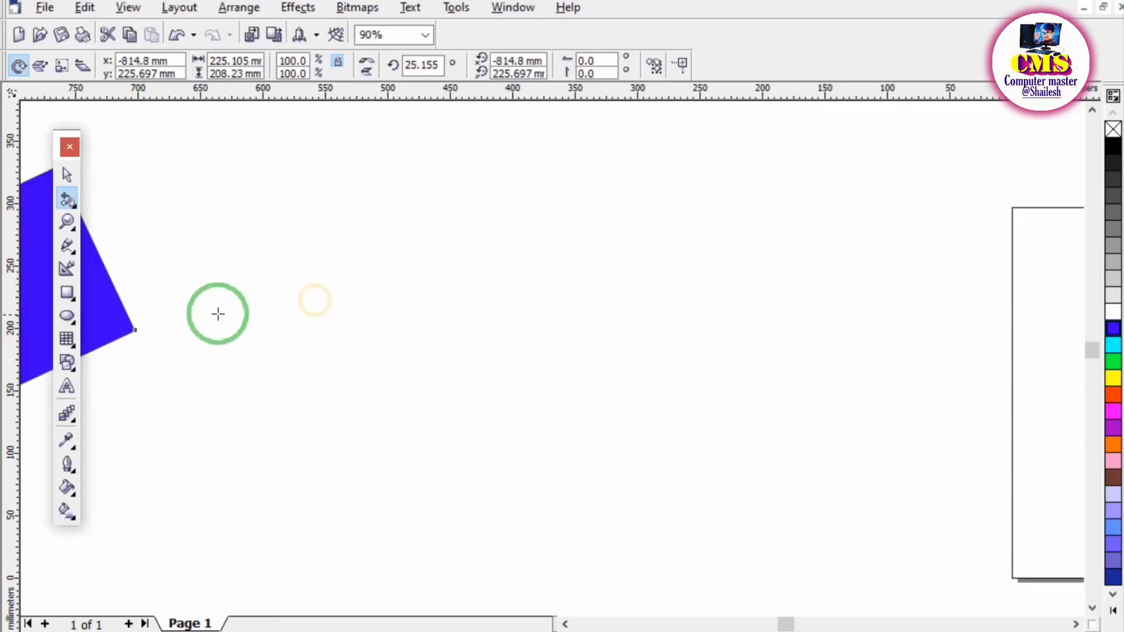
Move the rotated rectangle back into the empty area with the Pick tool and rotate it about its centre to about 302°.
left_click(67, 175)
left_click_drag(151, 326, 505, 331)
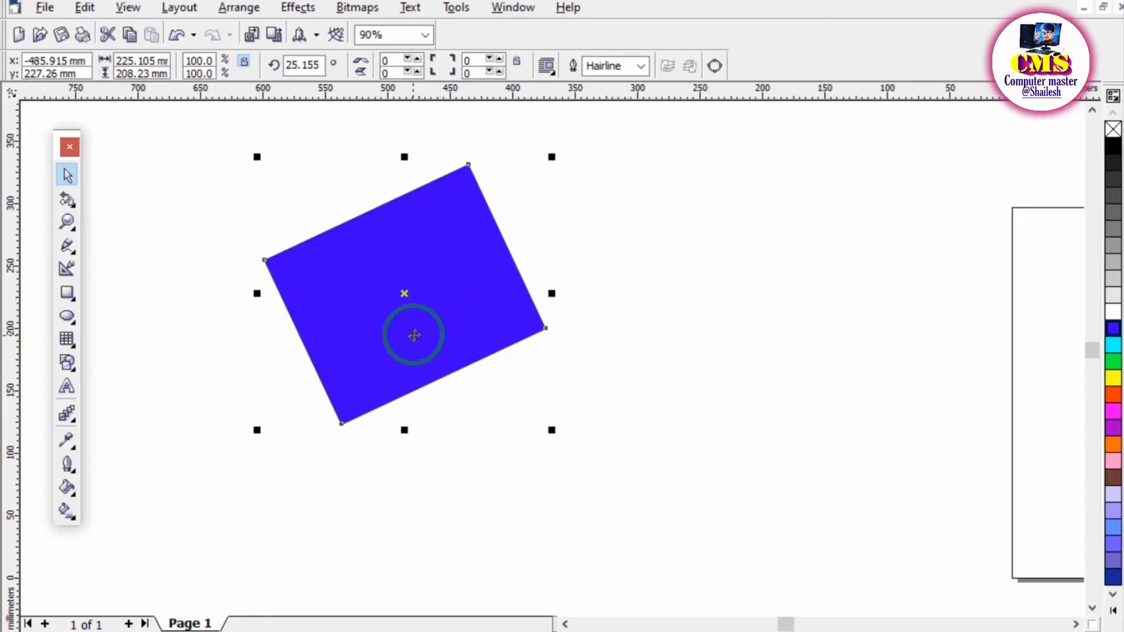
left_click(435, 277)
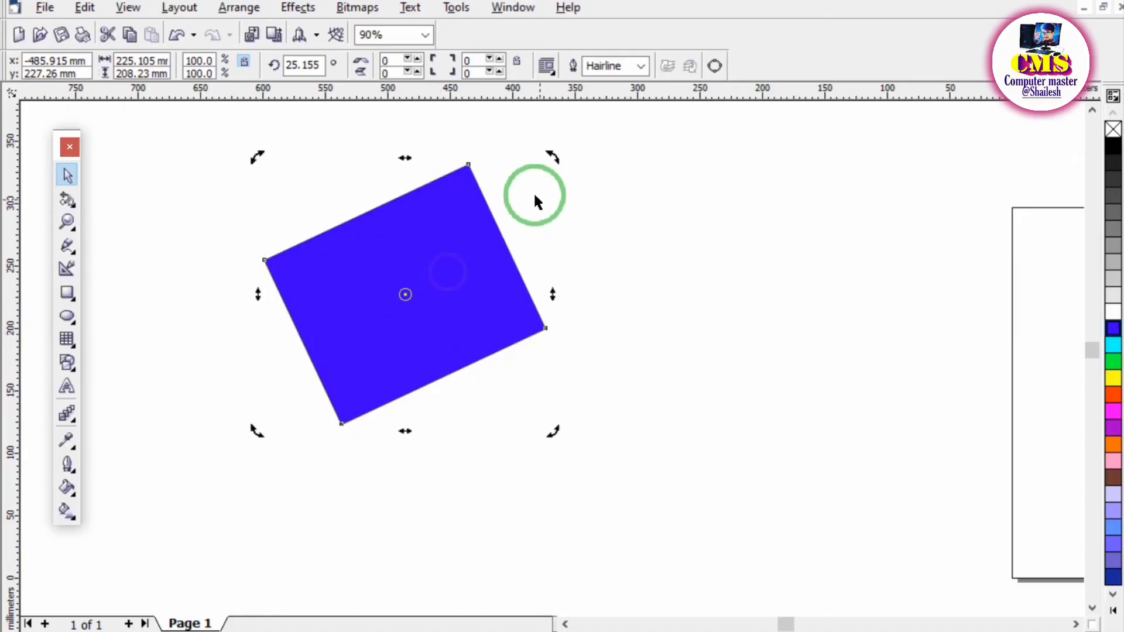
left_click_drag(550, 157, 607, 286)
left_click_drag(552, 199, 543, 301)
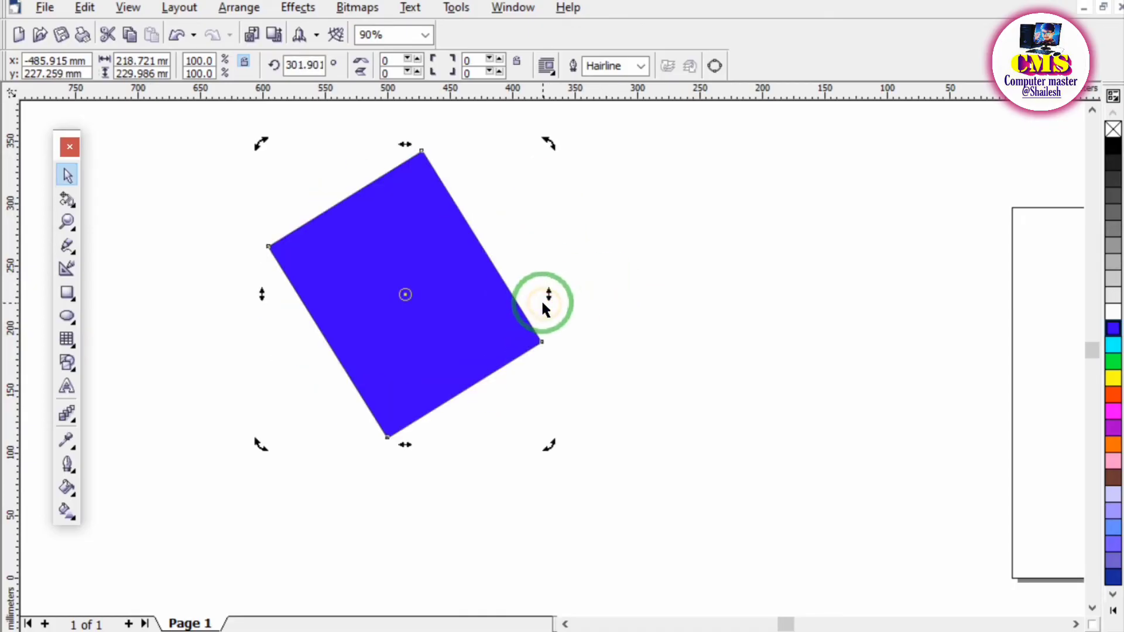
Delete the blue rectangle and switch to the PDF notes at section 8, Virtual segment delete.
left_click(70, 205)
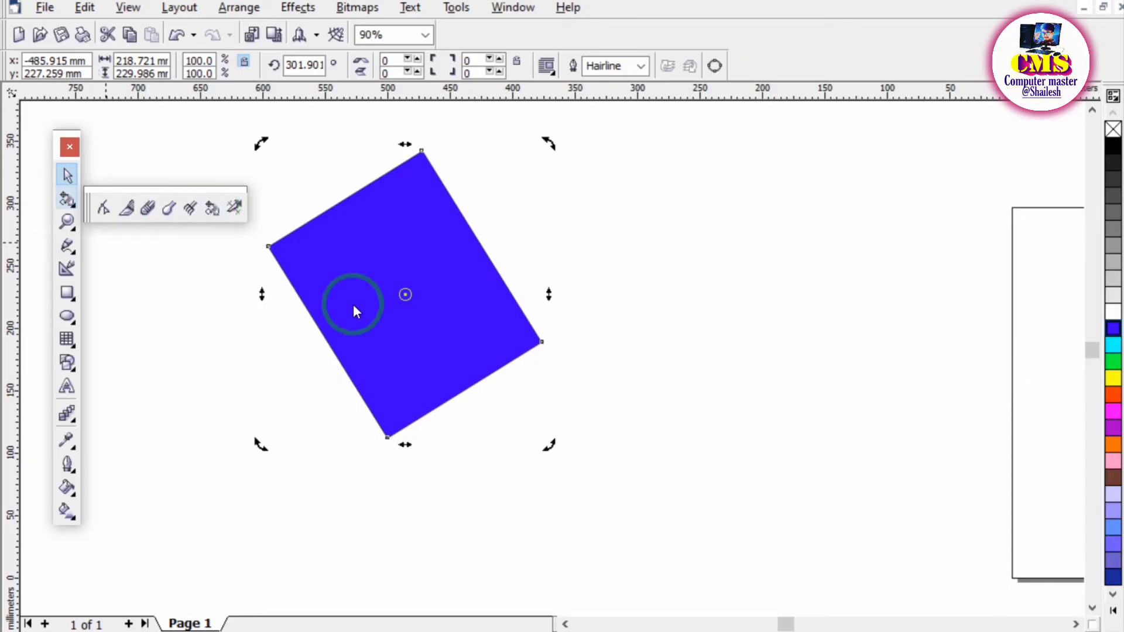
key("Delete")
left_click(637, 540)
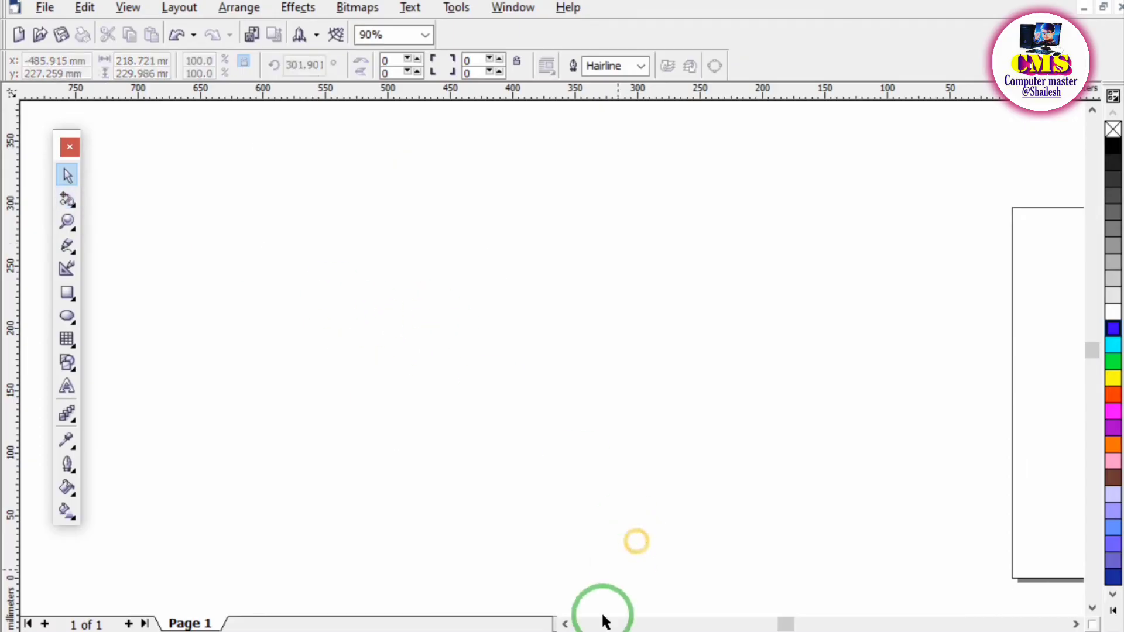
left_click(585, 631)
scroll(334, 376, "down", 3)
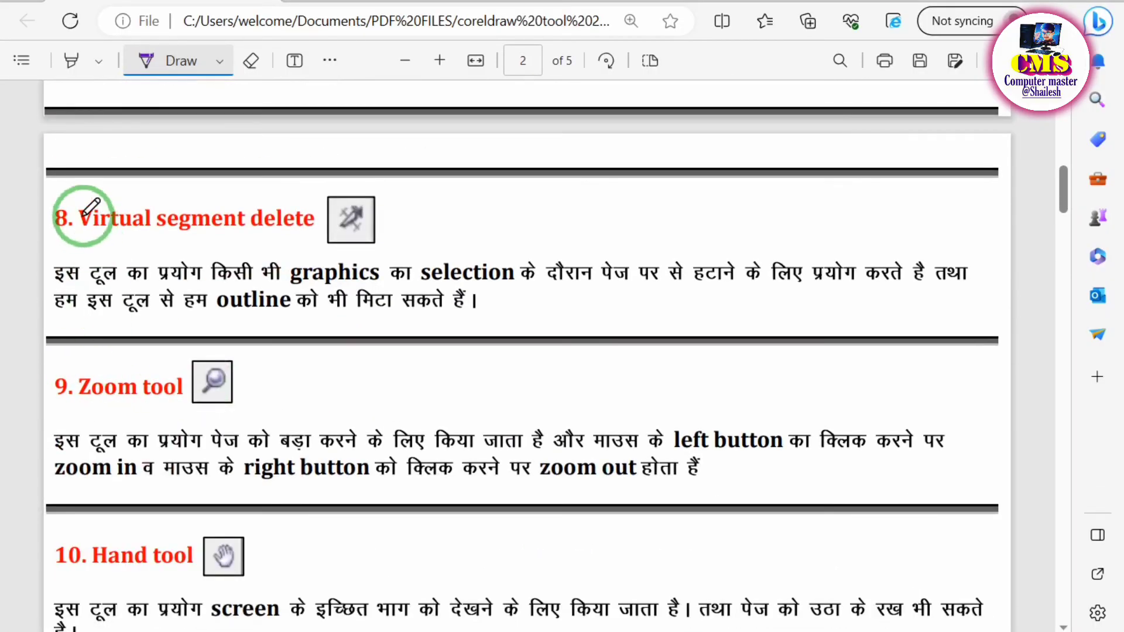
Tick the Virtual segment delete heading in the PDF notes, and draw four overlapping rectangles beside the page in CorelDRAW.
left_click_drag(61, 195, 121, 174)
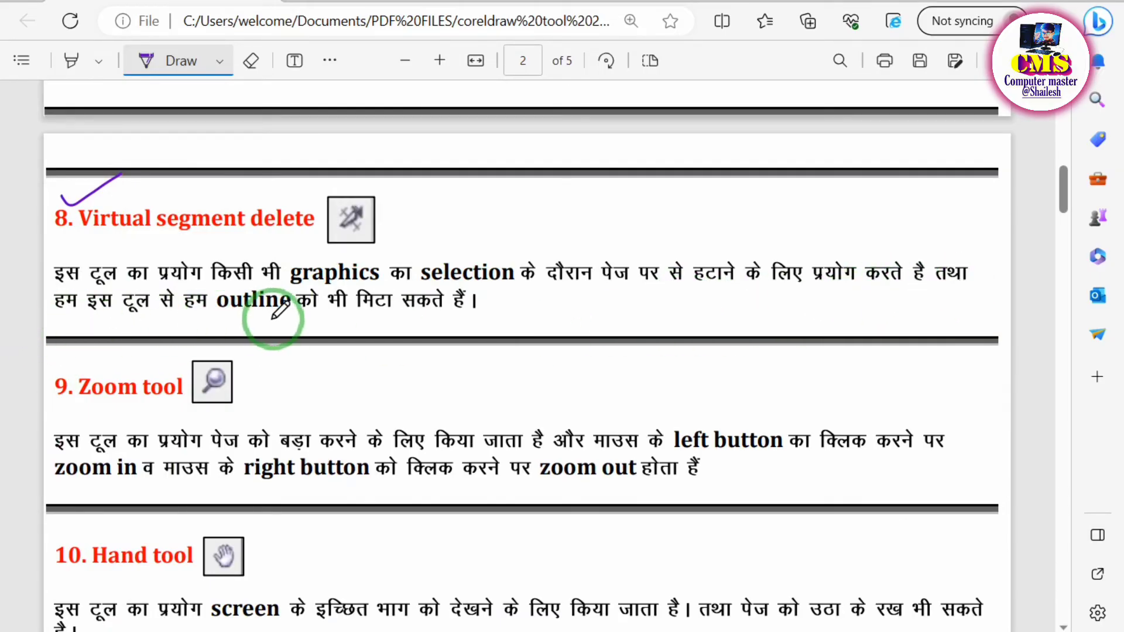
left_click(550, 631)
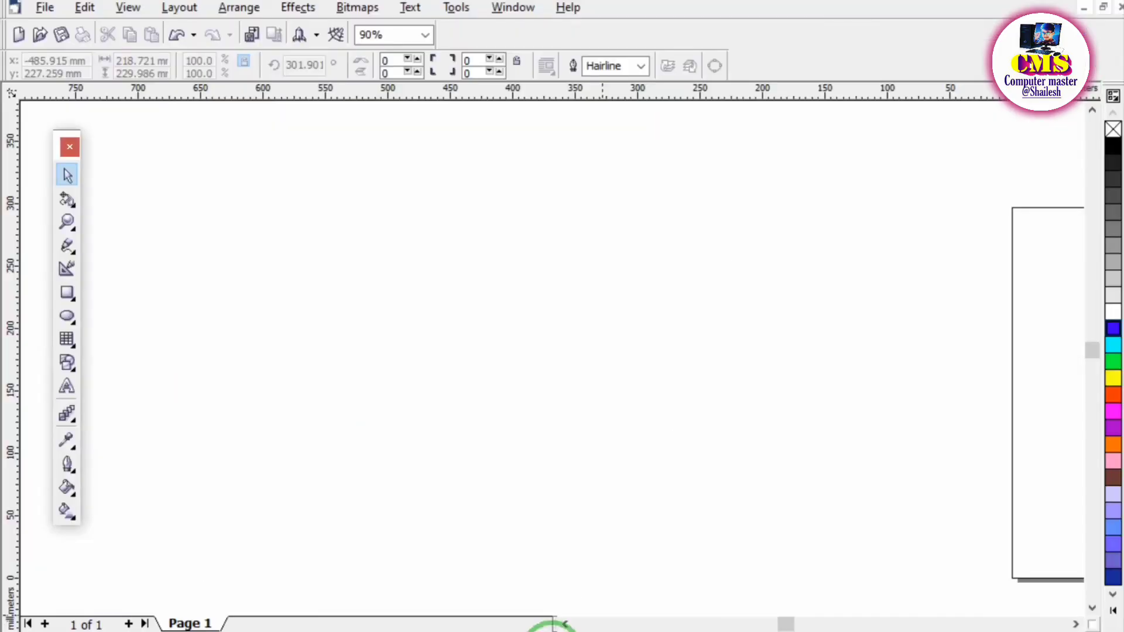
left_click(68, 294)
left_click_drag(245, 189, 509, 407)
left_click_drag(406, 265, 588, 497)
left_click_drag(187, 154, 332, 265)
left_click_drag(152, 335, 308, 448)
left_click(66, 175)
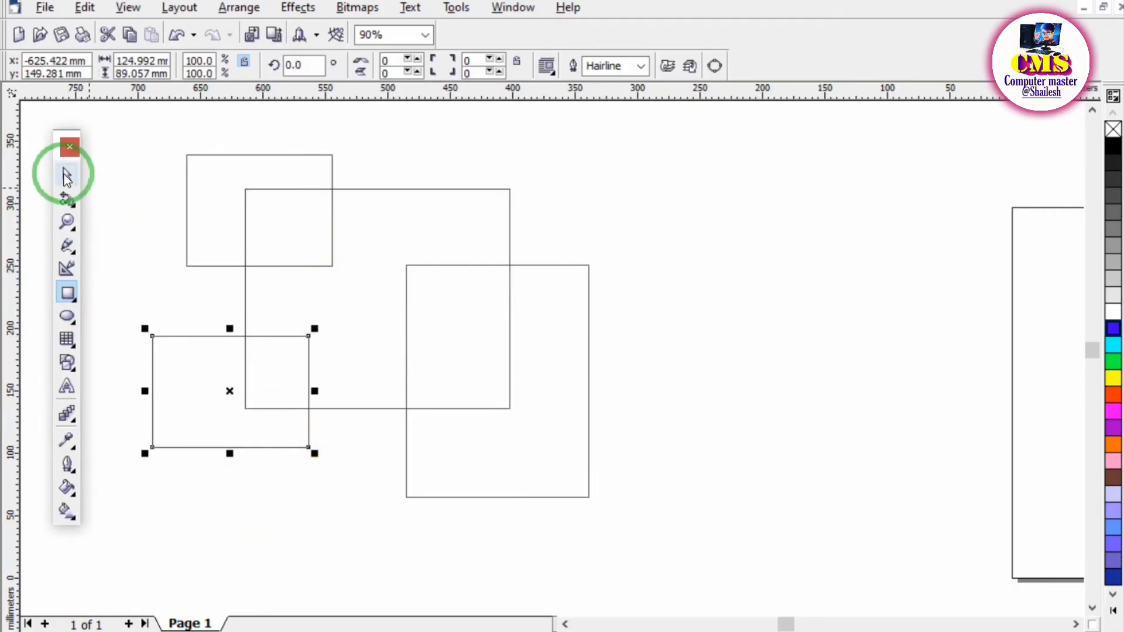
left_click(778, 296)
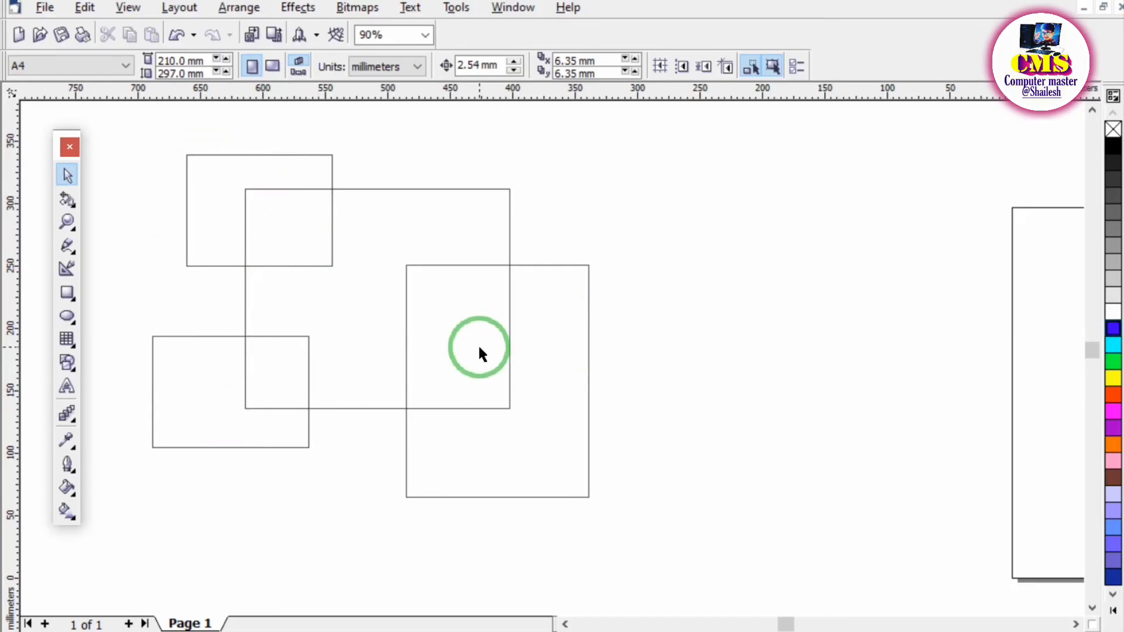
Remove the central rectangle's segments lying inside the three surrounding rectangles with the Virtual Segment Delete tool.
left_click(73, 206)
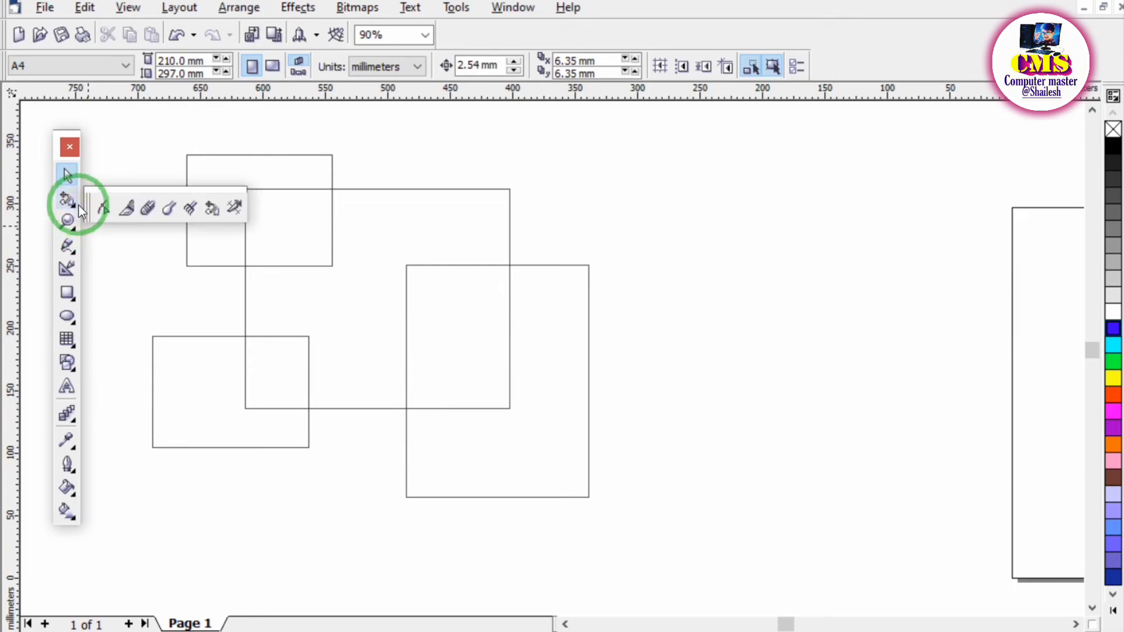
left_click(234, 209)
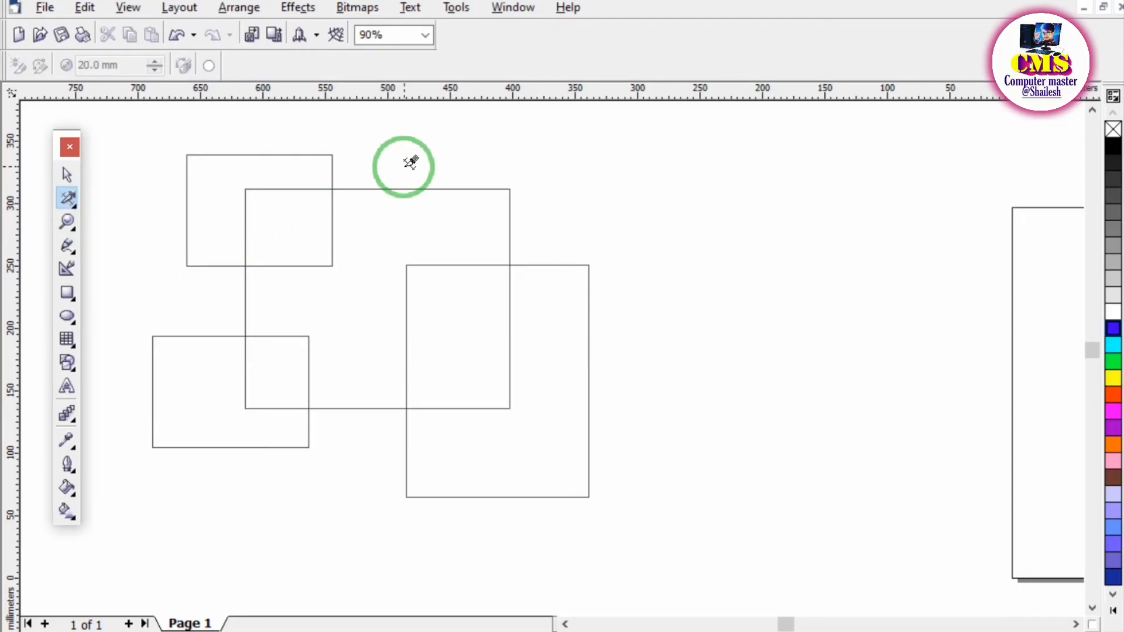
left_click(283, 188)
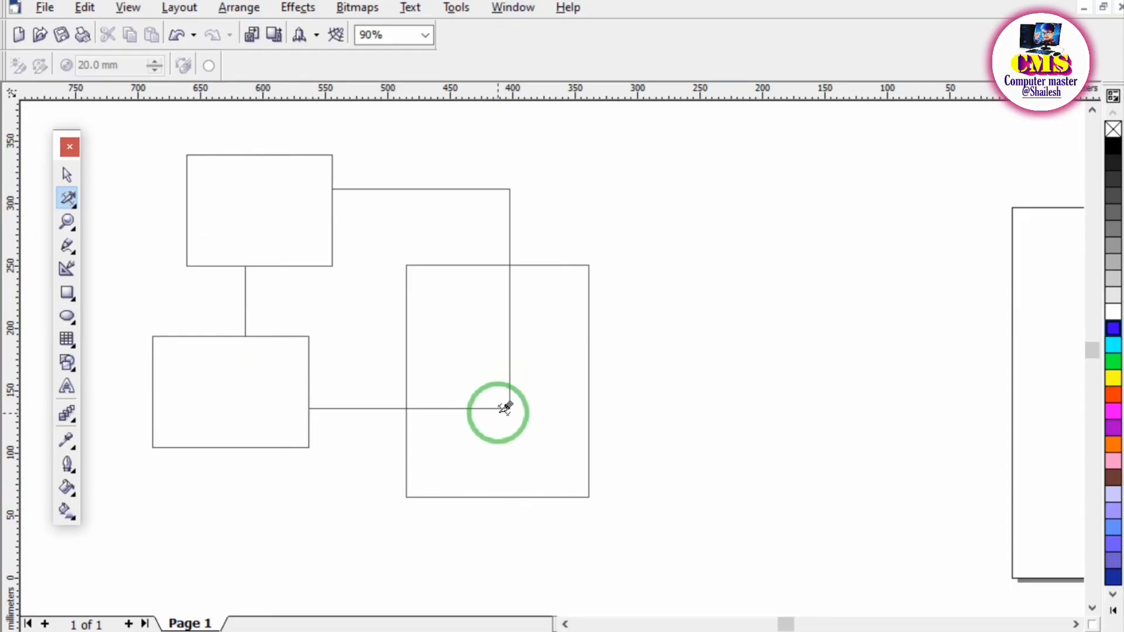
left_click(470, 404)
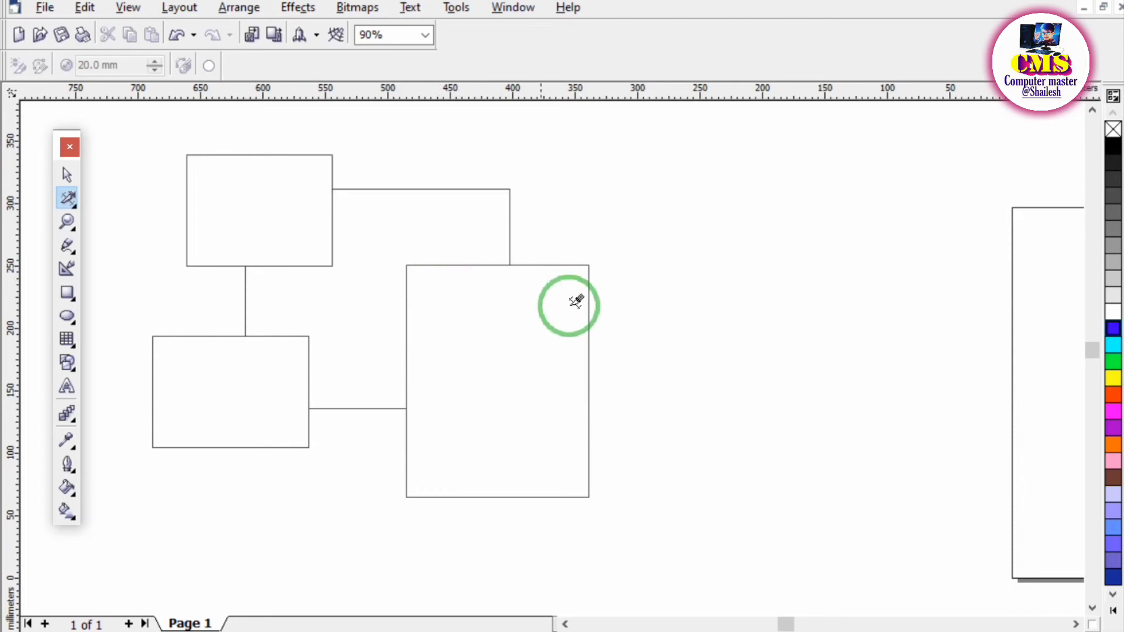
Draw an ellipse about 170 × 159 mm beside the rectangles, and erase it and the tall rectangle's outer segment with Virtual Segment Delete.
left_click(79, 319)
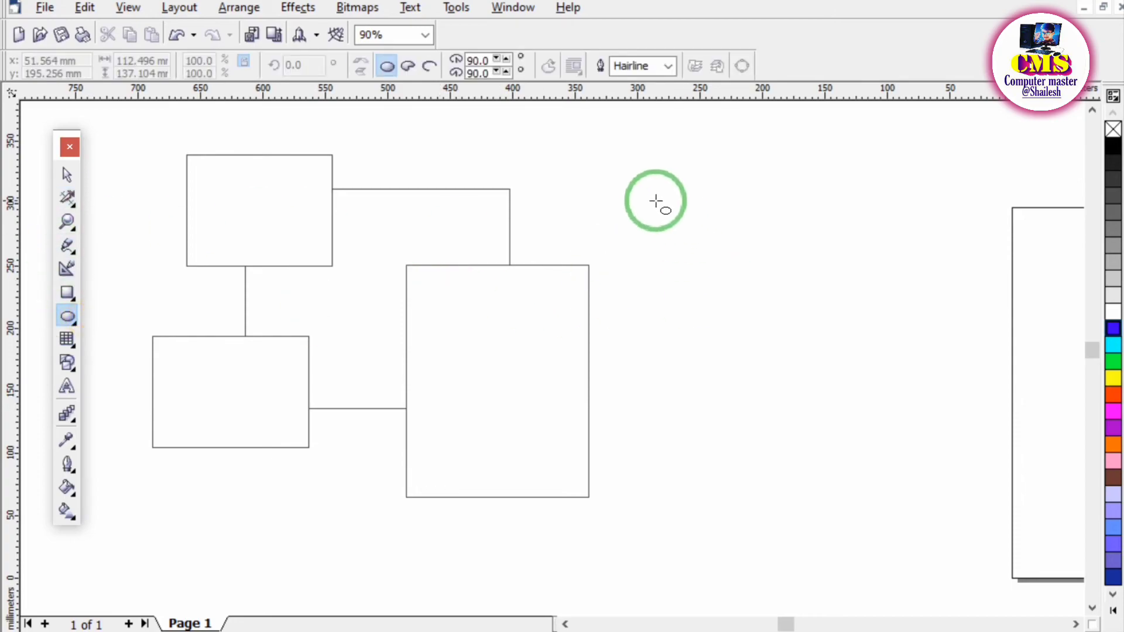
left_click_drag(651, 198, 871, 404)
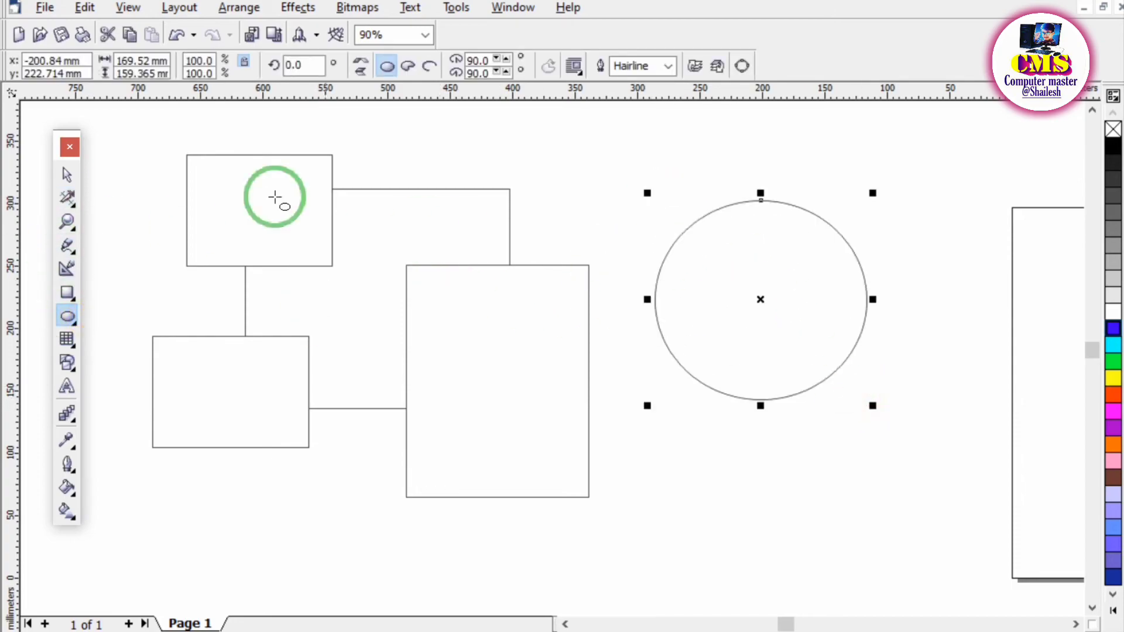
left_click(67, 198)
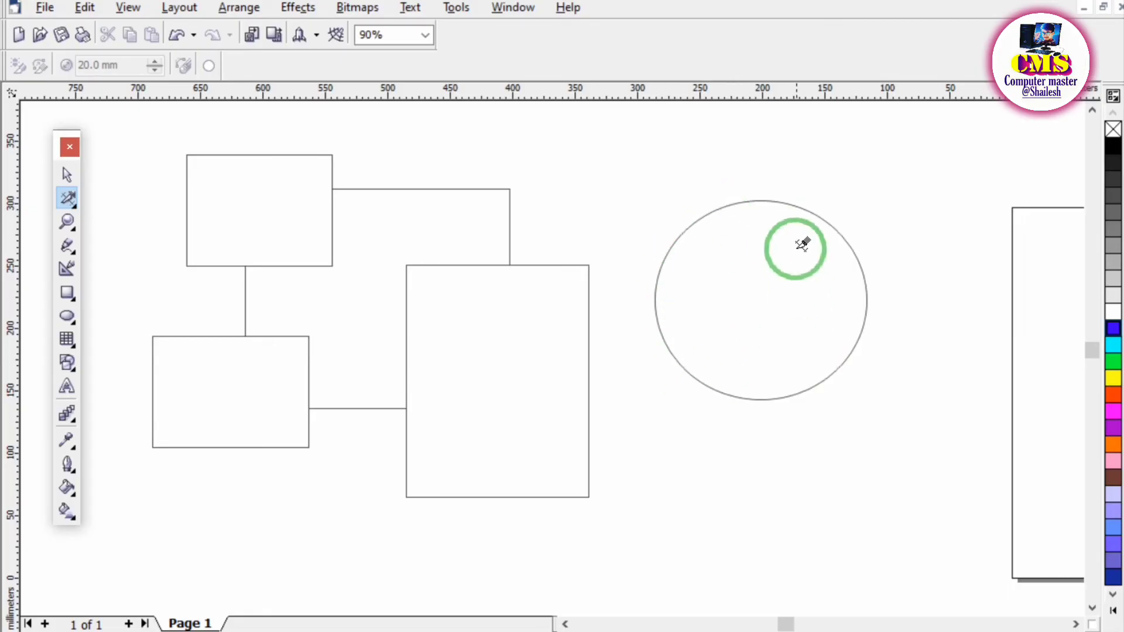
left_click(762, 199)
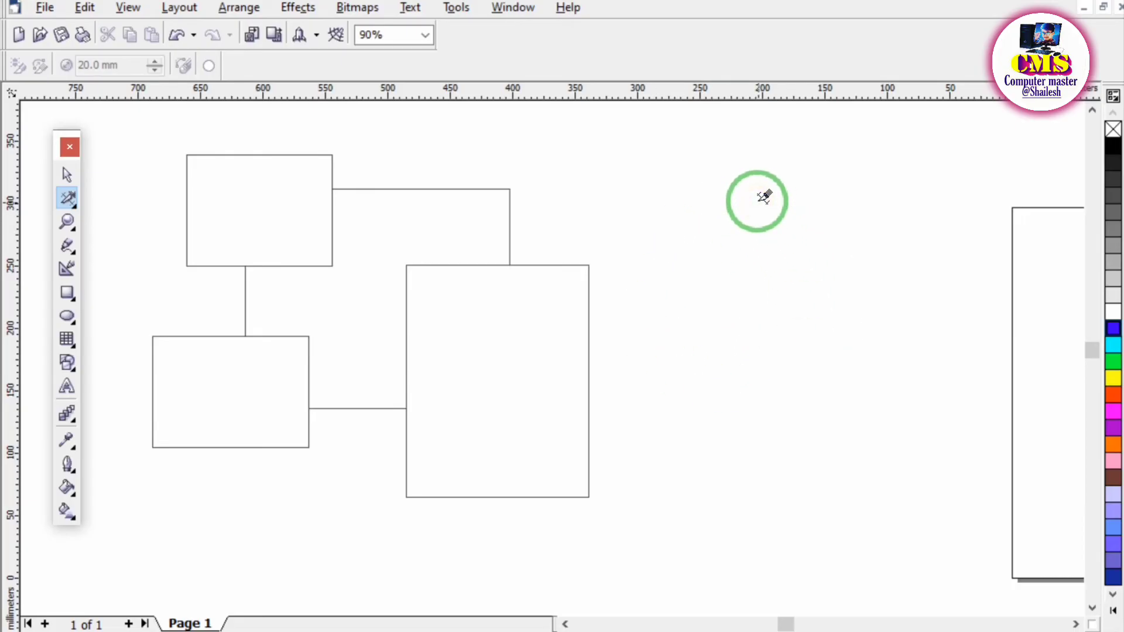
left_click(565, 264)
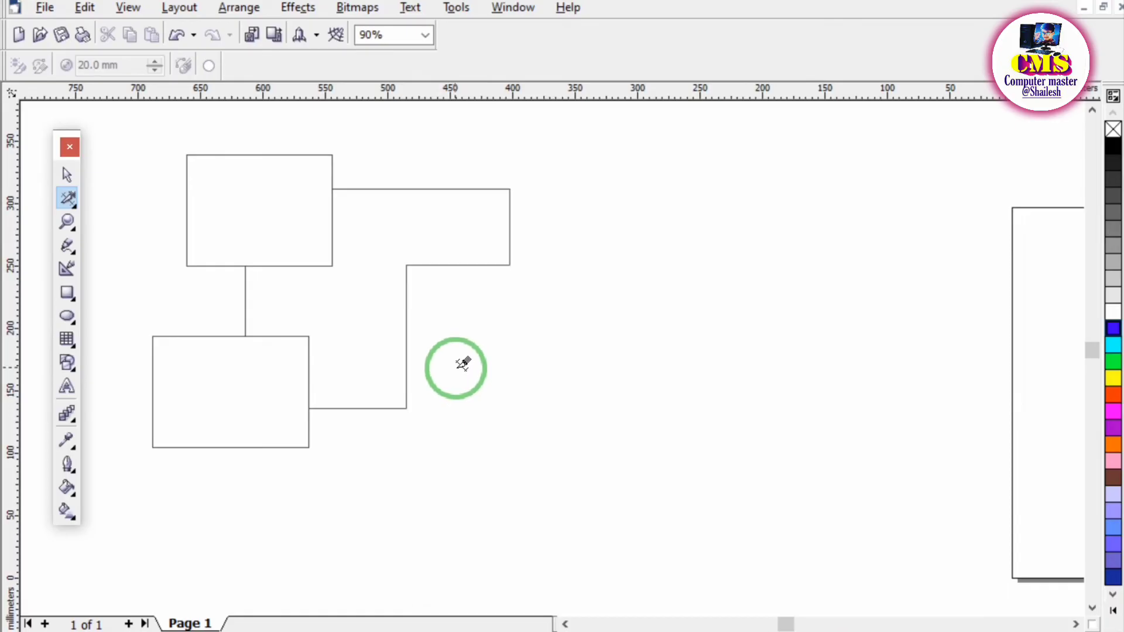
Draw two overlapping ellipses in the empty area beside the rectangles, the lower one about 137 × 145 mm.
left_click(68, 316)
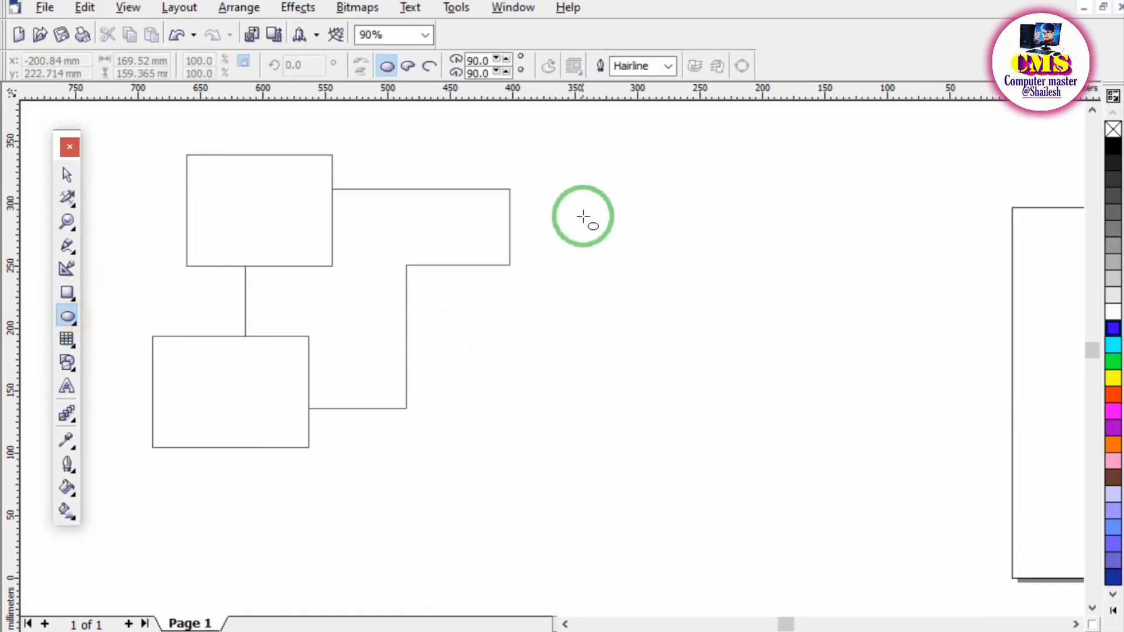
left_click_drag(586, 218, 778, 381)
left_click_drag(707, 287, 879, 469)
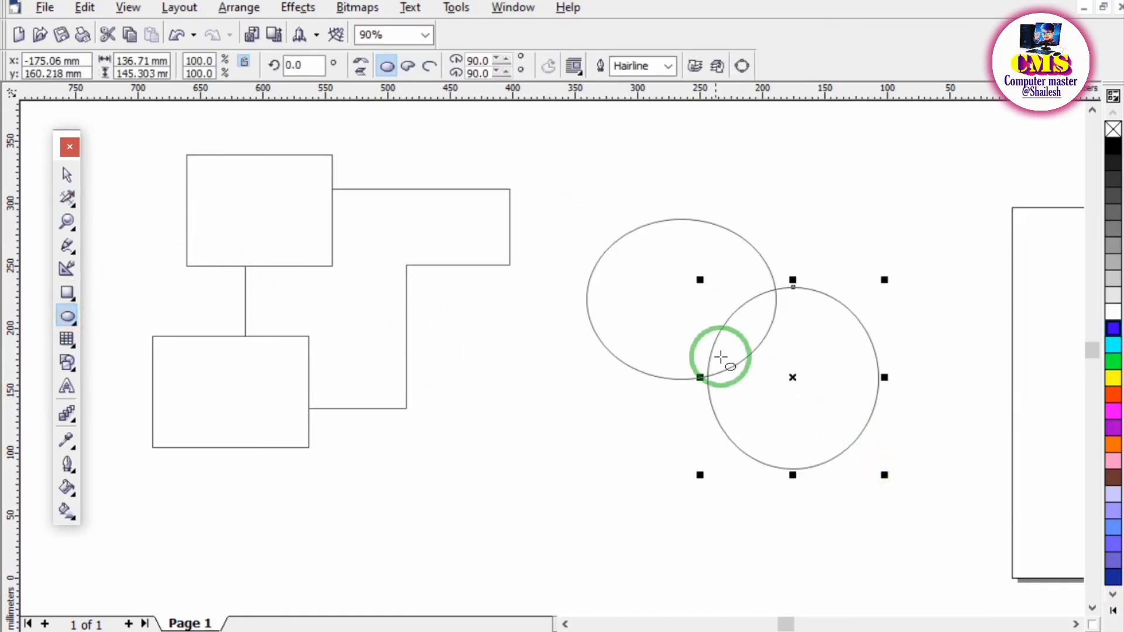
left_click(68, 174)
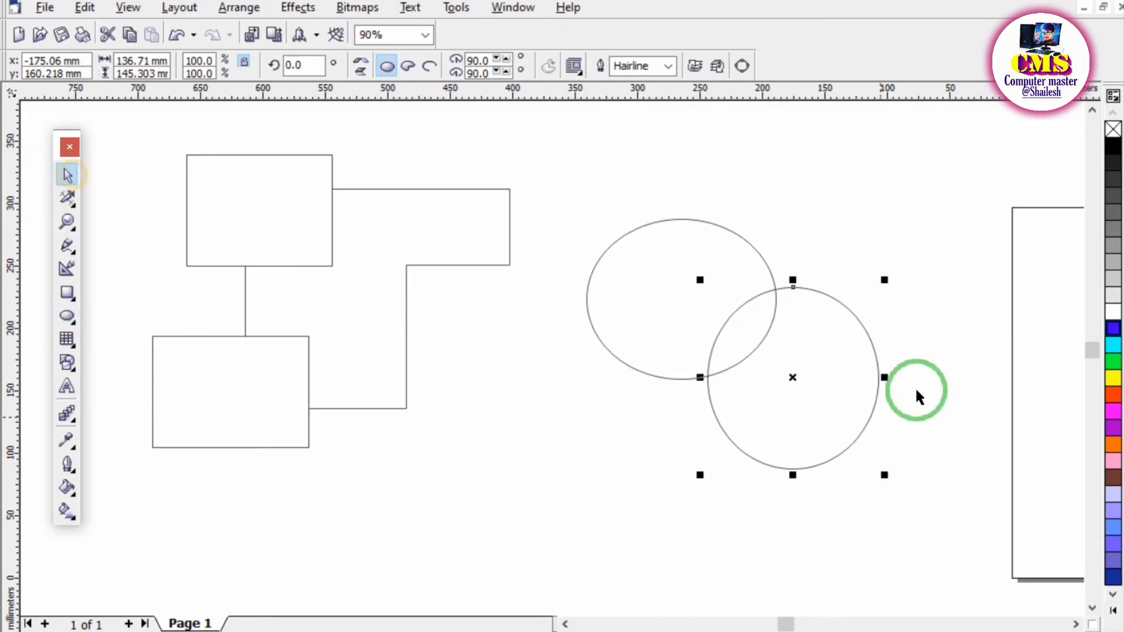
left_click(530, 471)
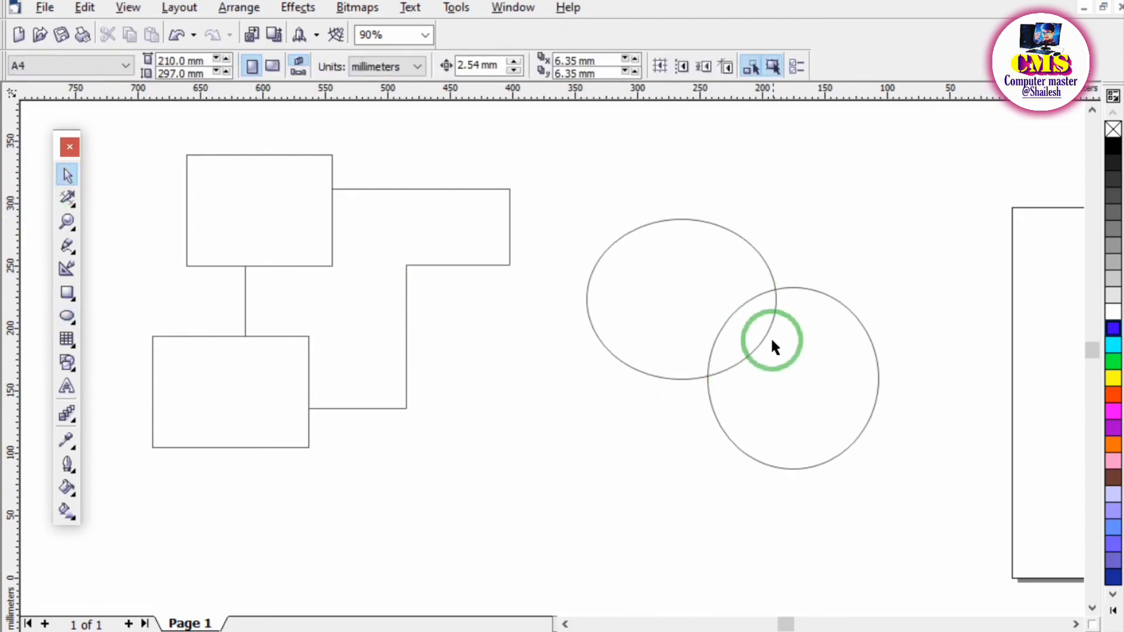
Delete the upper ellipse's arc inside the lower ellipse with Virtual Segment Delete, and clear all objects from the drawing.
left_click(73, 205)
left_click(228, 206)
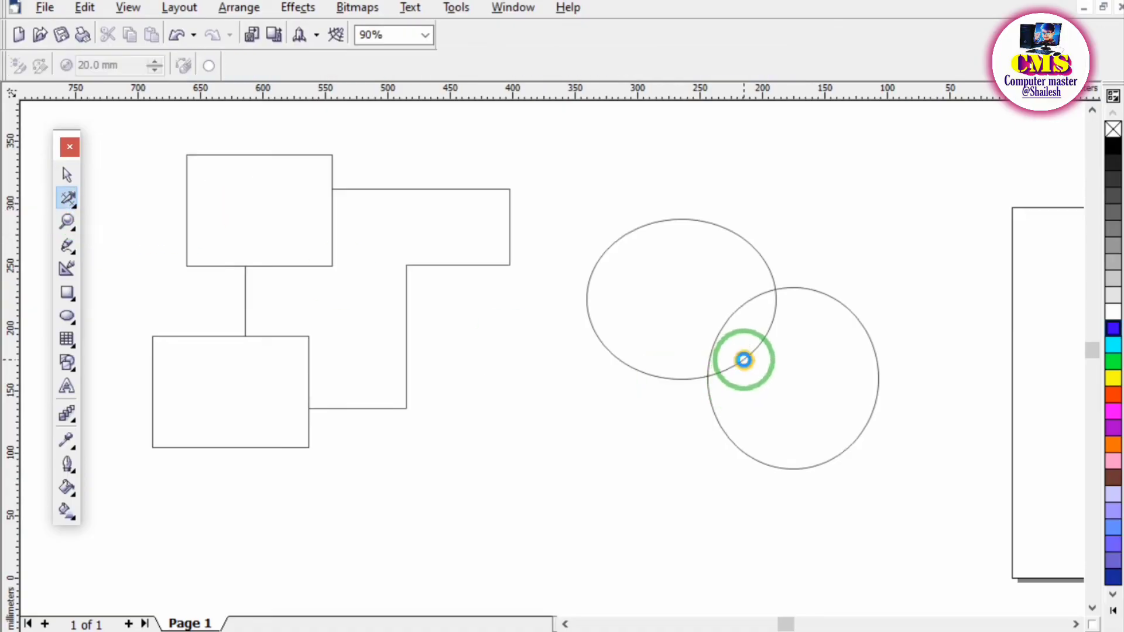
left_click_drag(743, 358, 778, 378)
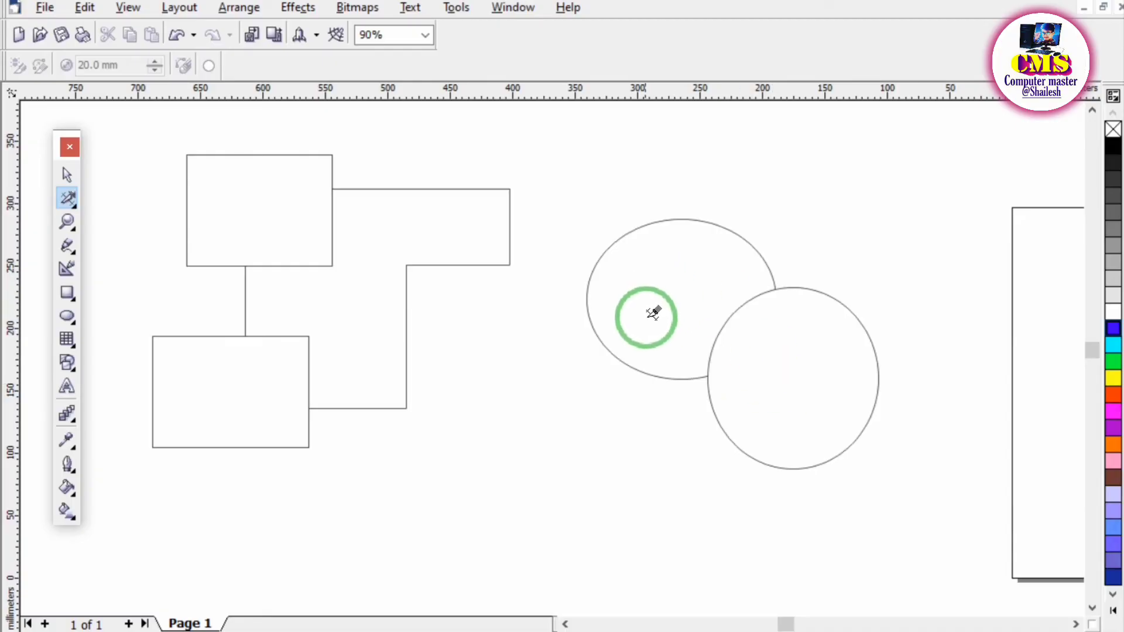
key("ctrl+a")
key("Delete")
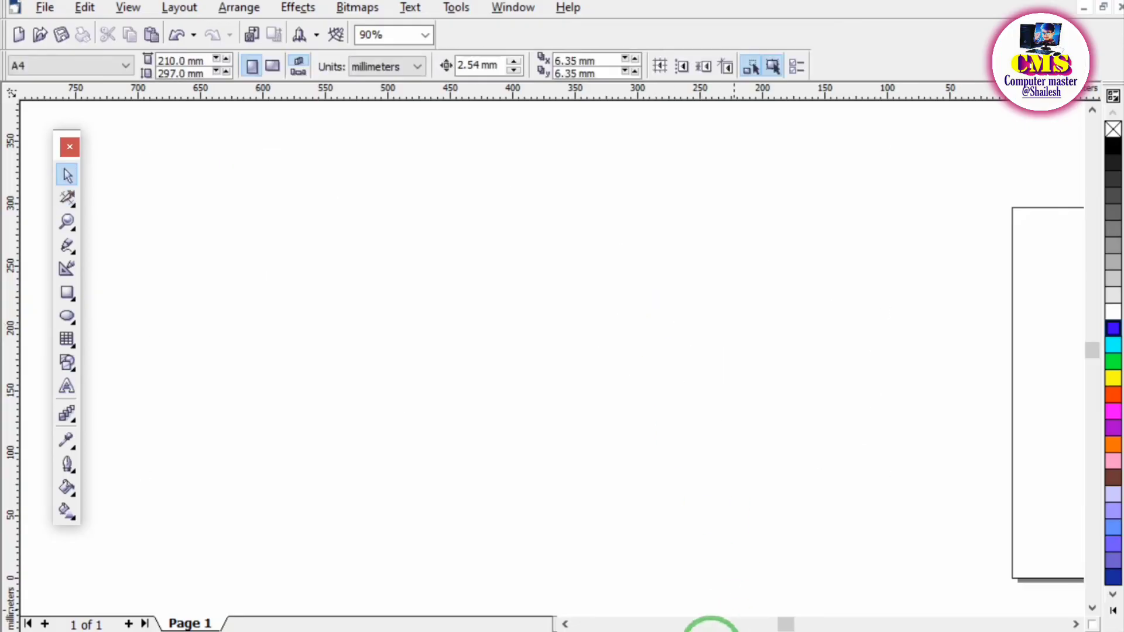
Switch to the PDF notes and tick the heading of section 9, Zoom tool.
left_click(606, 631)
scroll(434, 442, "down", 3)
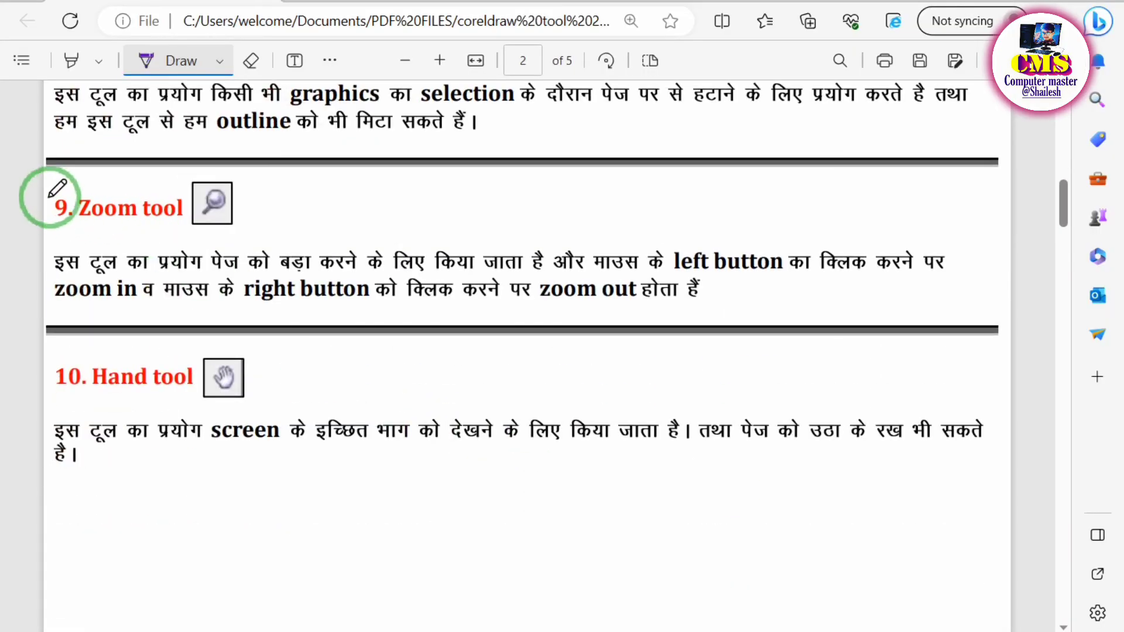
left_click_drag(50, 197, 96, 194)
left_click_drag(152, 158, 153, 157)
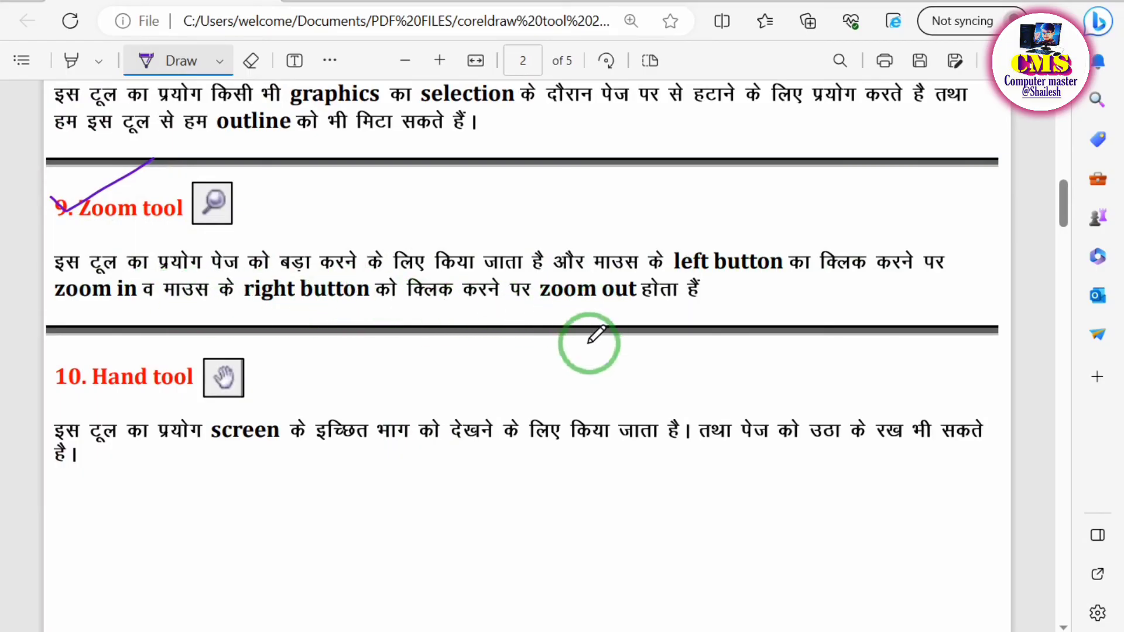
Return to CorelDRAW and look through the tool groups around the Zoom tool in the toolbox.
left_click(548, 631)
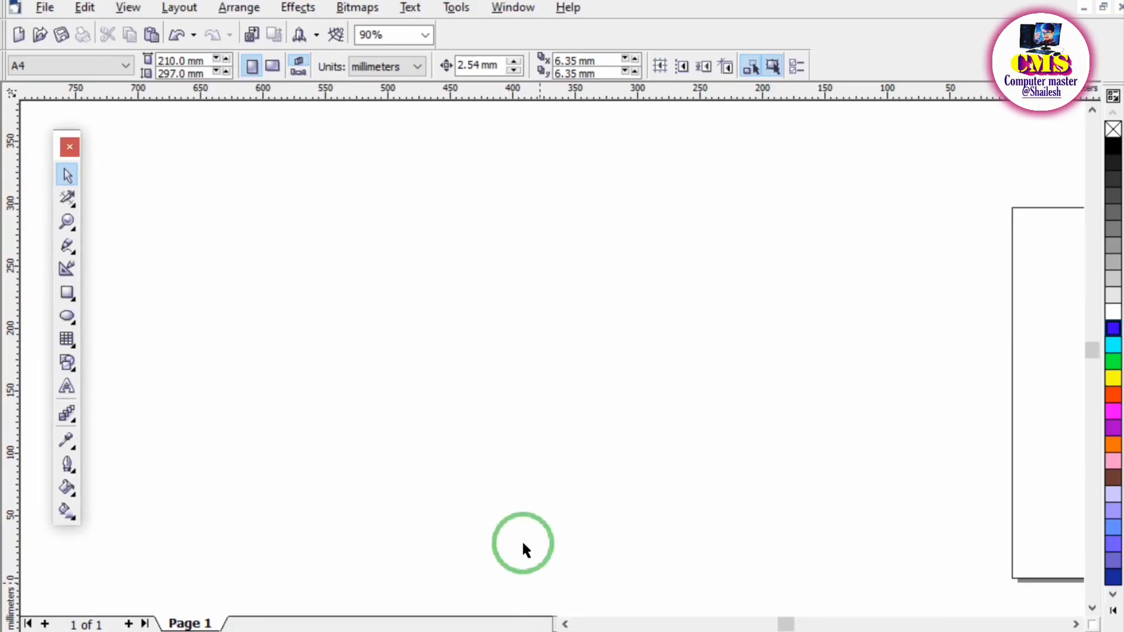
left_click(74, 206)
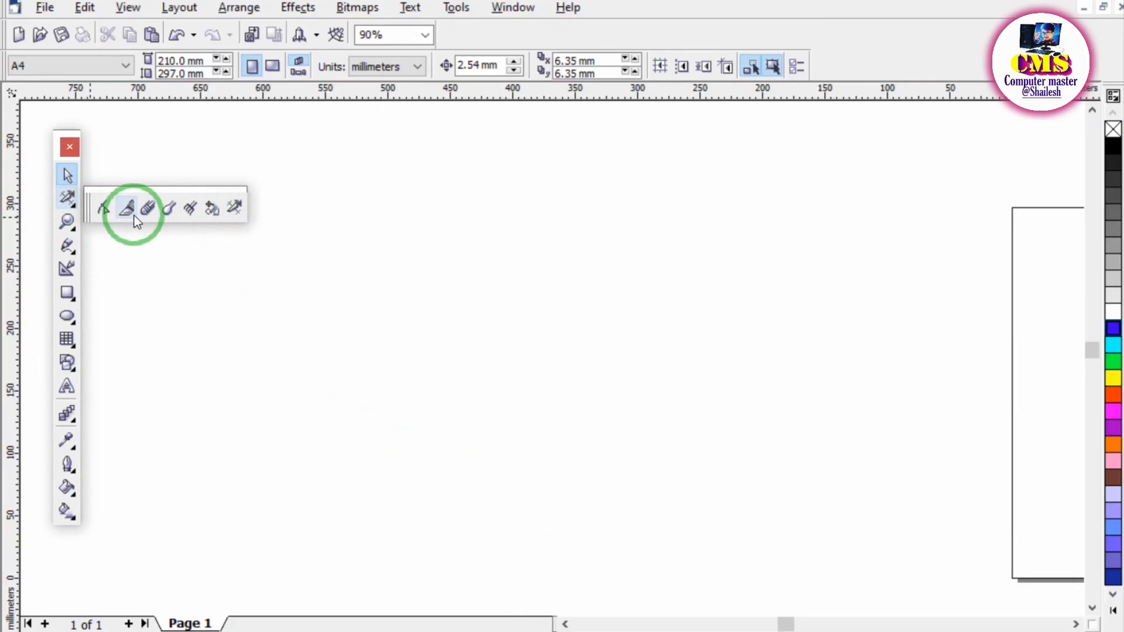
left_click(68, 221)
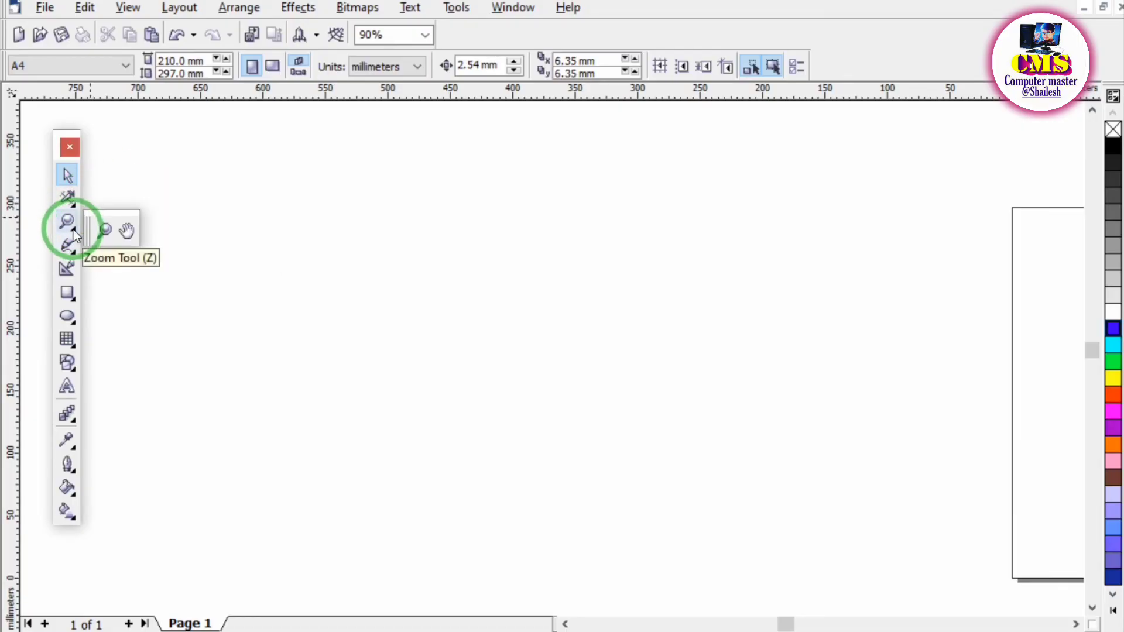
mouse_move(81, 249)
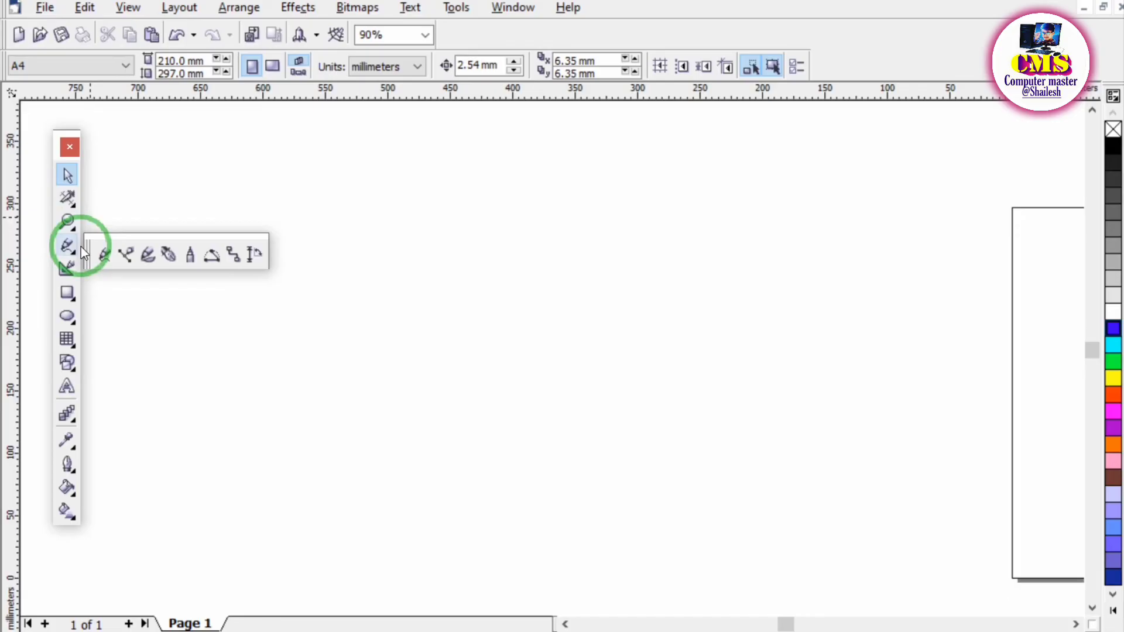
mouse_move(75, 225)
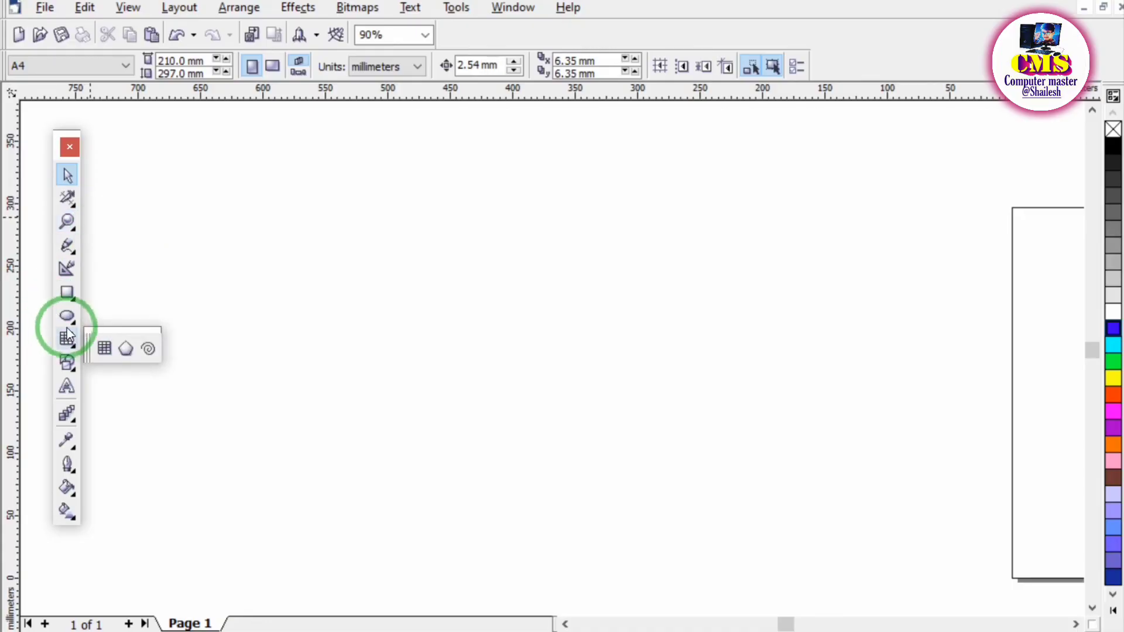
Draw a rectangle about 303 × 205 mm beside the page and fill it with blue.
left_click(68, 293)
left_click_drag(320, 210, 401, 271)
left_click_drag(452, 311, 702, 462)
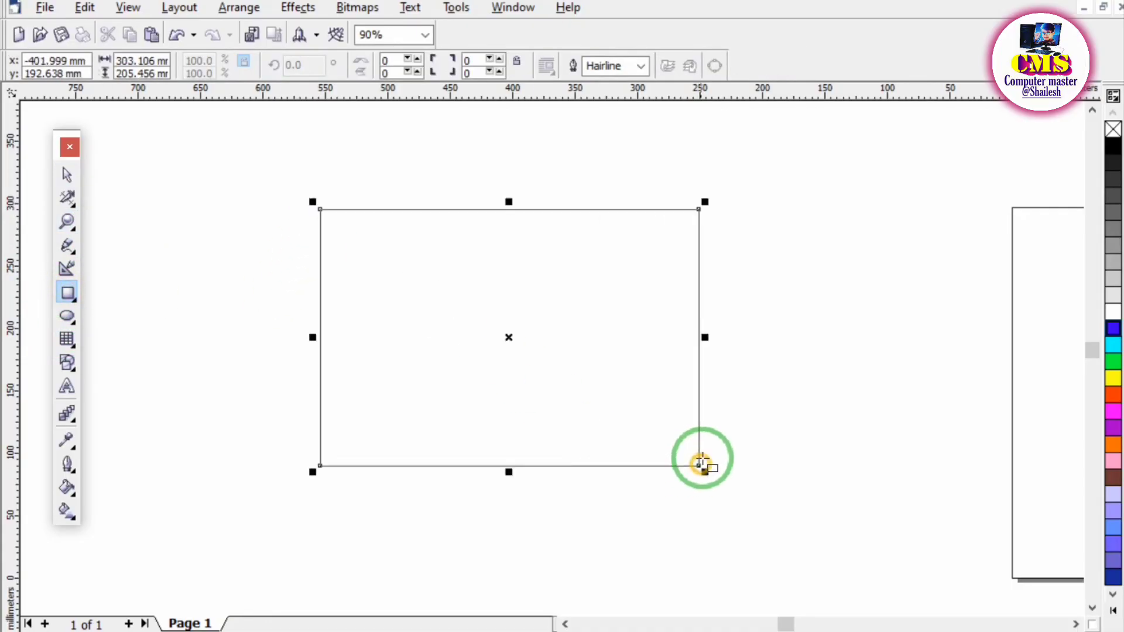
left_click(1115, 331)
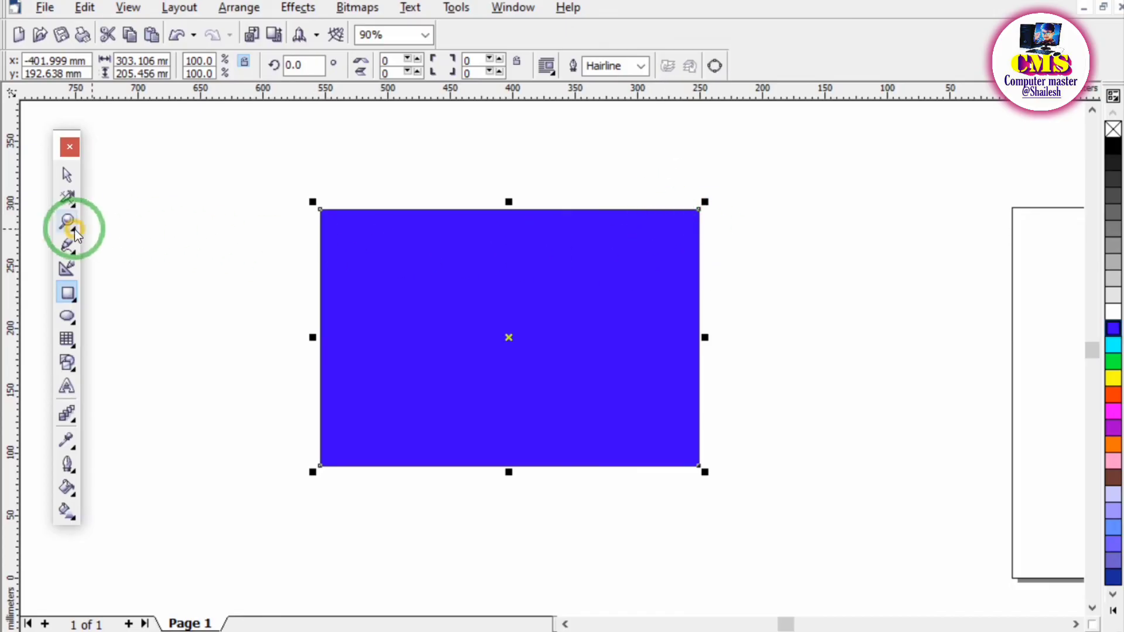
Zoom in repeatedly on the blue rectangle's upper-left corner with the Zoom tool, up to 368304%.
left_click(105, 233)
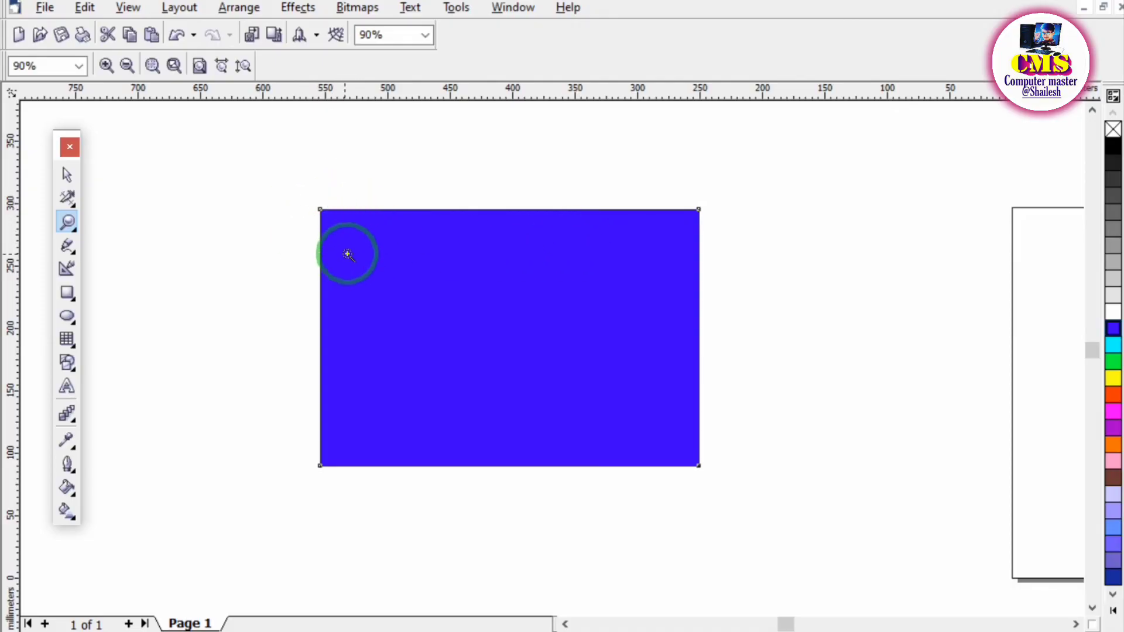
left_click(321, 217)
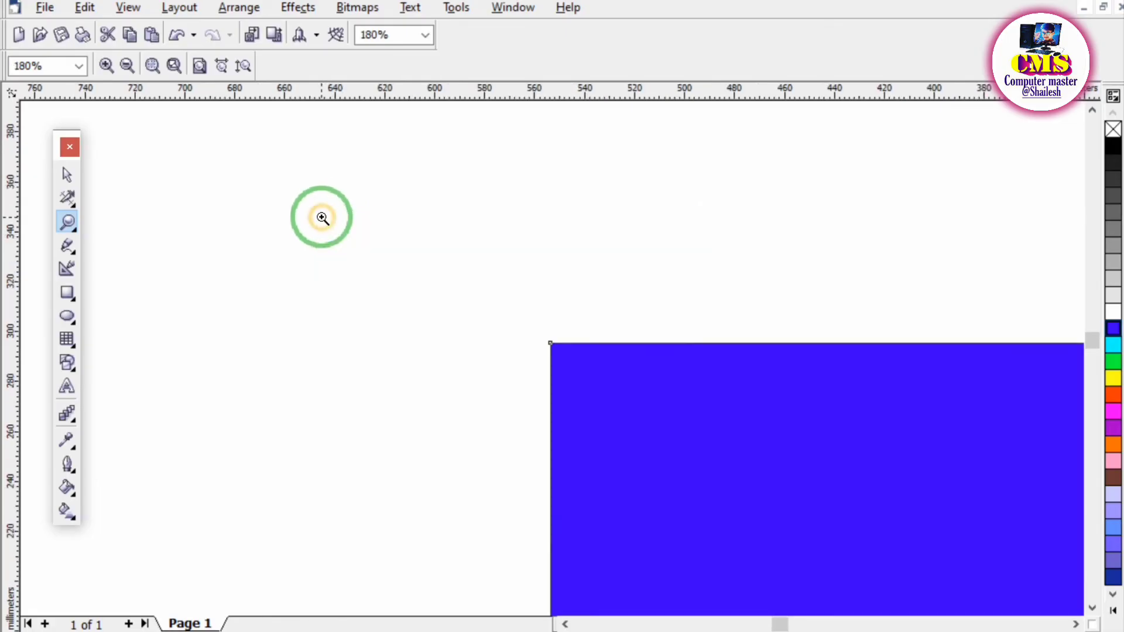
left_click(583, 374)
left_click(511, 306)
left_click(594, 388)
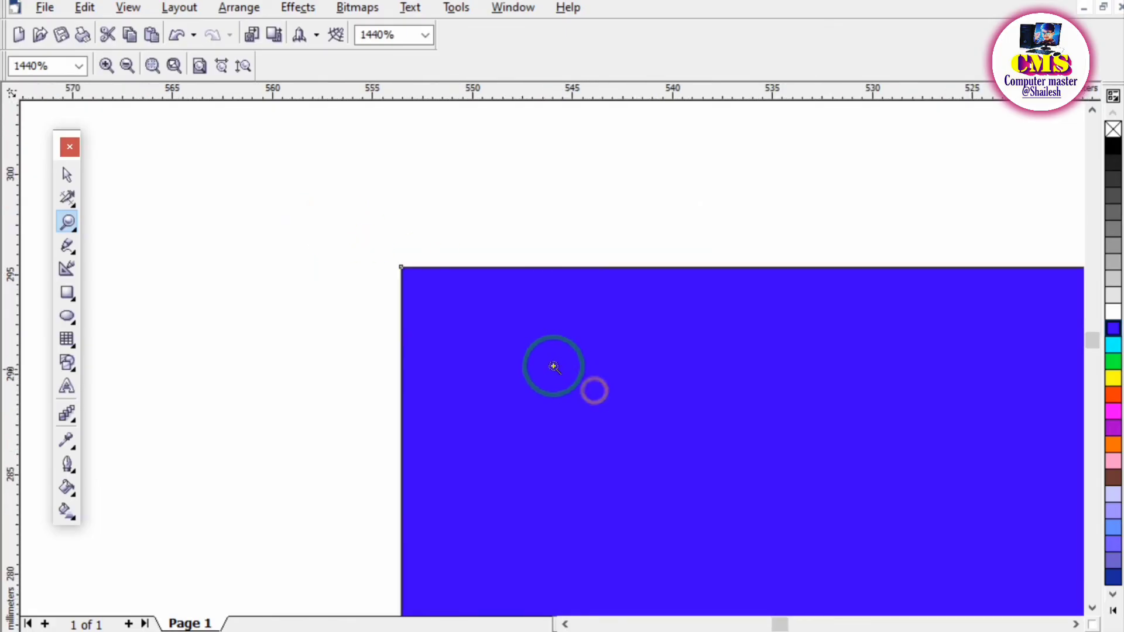
left_click(439, 286)
left_click(565, 381)
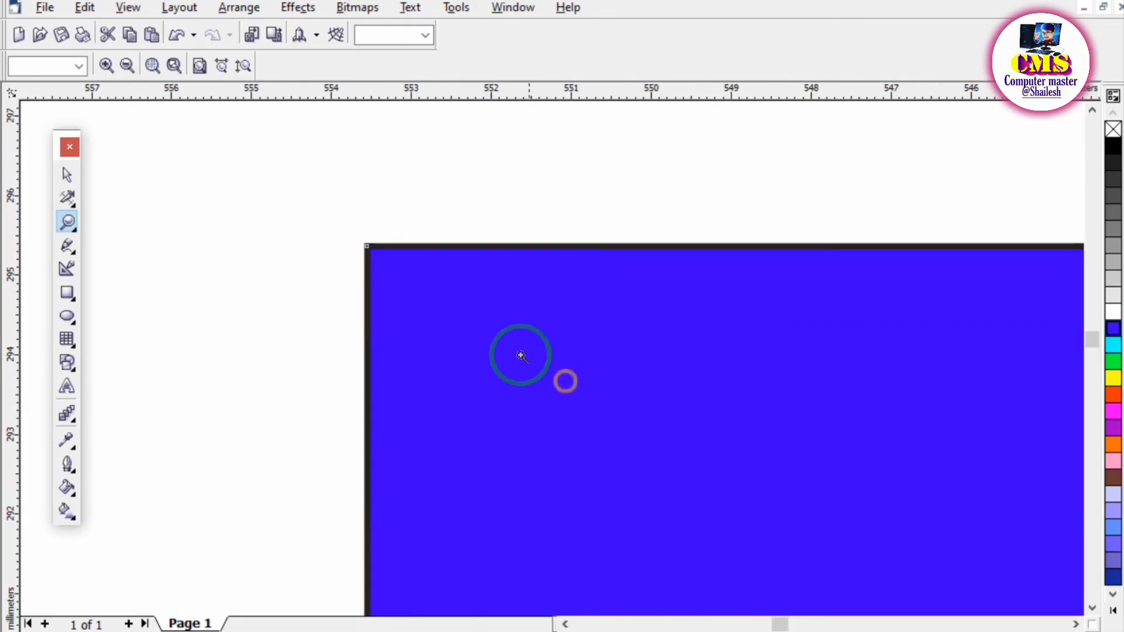
left_click(414, 269)
left_click(454, 248)
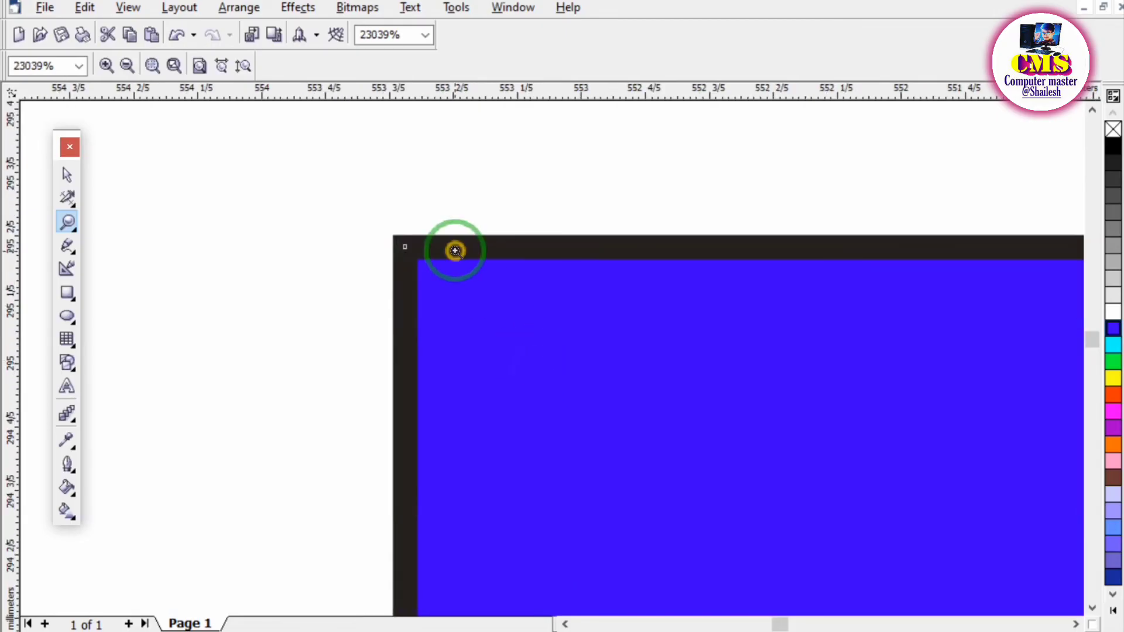
left_click(529, 394)
left_click(444, 253)
left_click(559, 392)
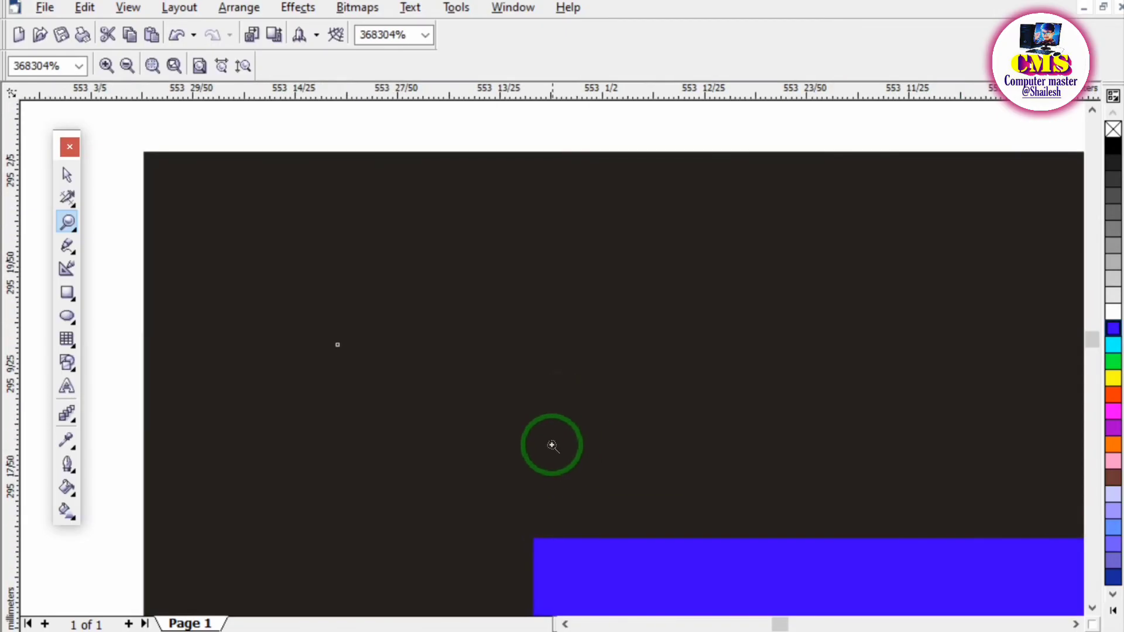
Zoom out repeatedly from the blue rectangle's upper-left corner with the Zoom tool, down to 45%.
right_click(404, 296)
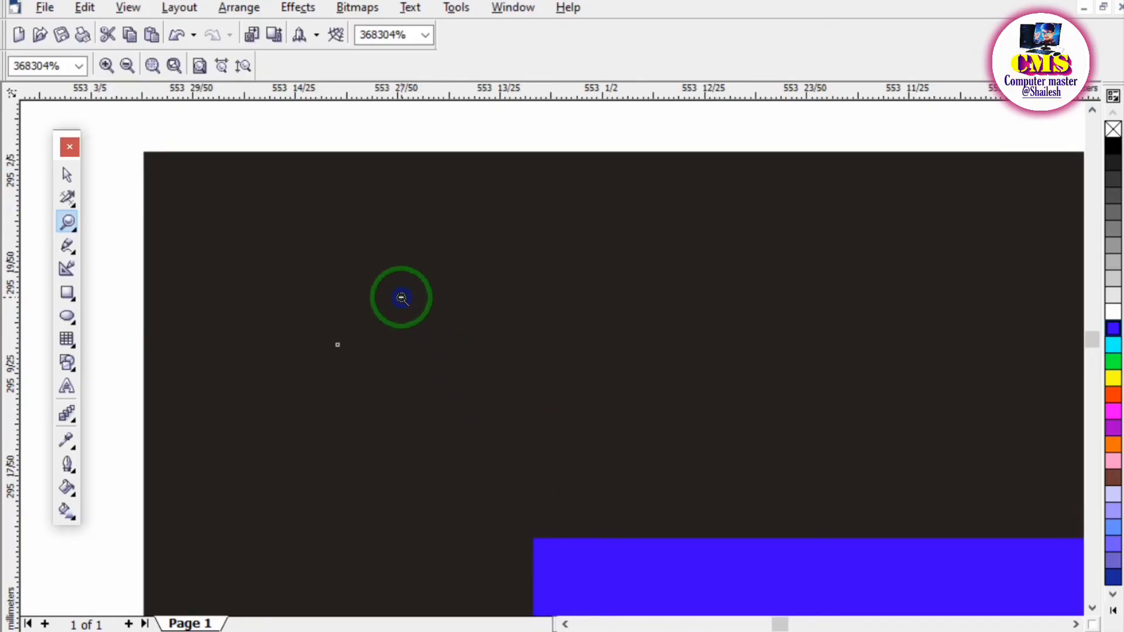
right_click(501, 363)
right_click(542, 394)
right_click(556, 393)
right_click(572, 391)
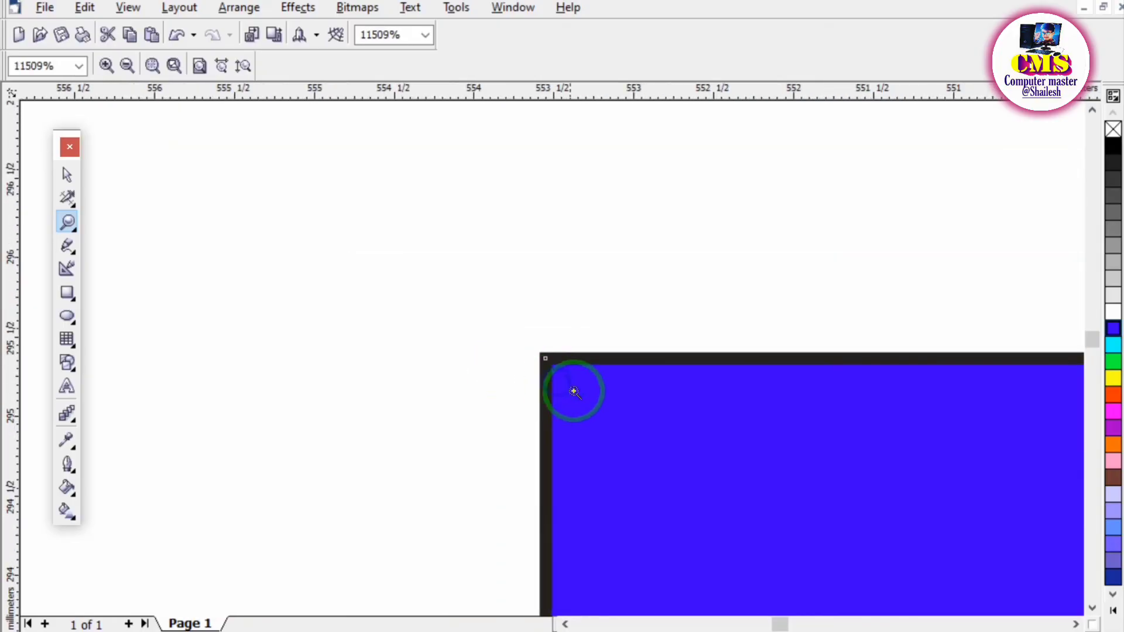
right_click(497, 326)
right_click(593, 391)
right_click(593, 391)
right_click(593, 388)
right_click(592, 386)
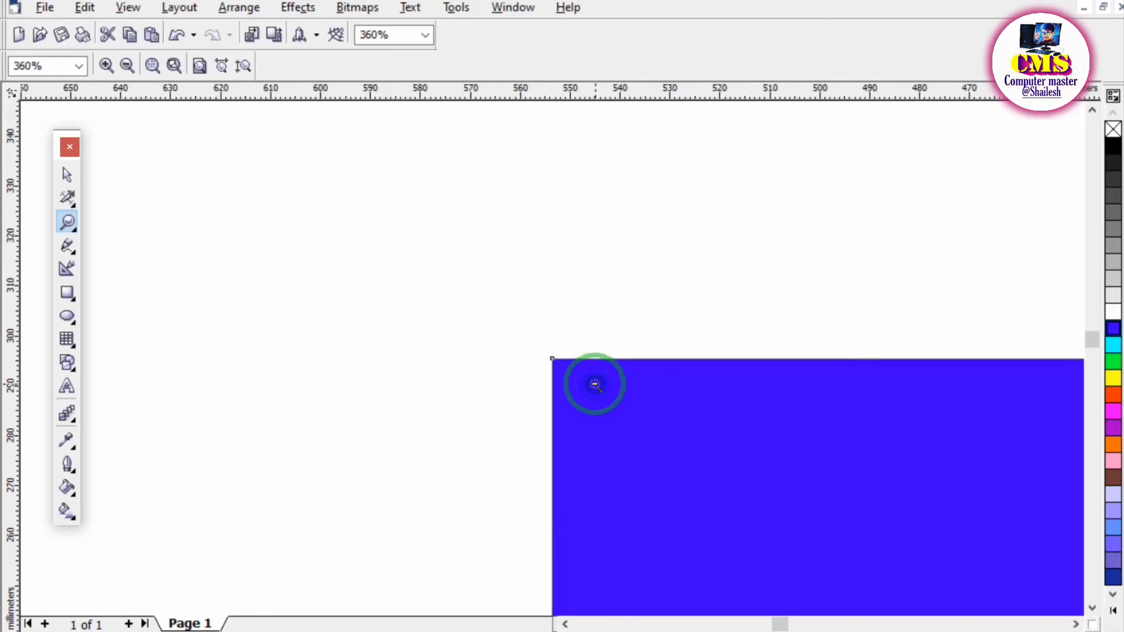
right_click(593, 384)
right_click(595, 383)
right_click(595, 384)
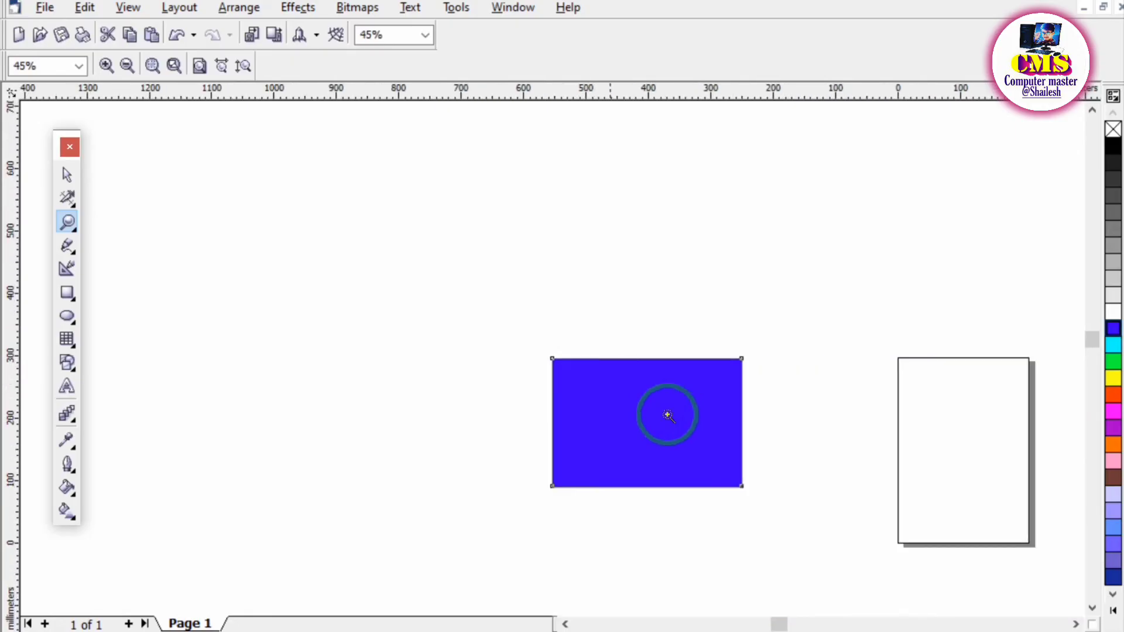
Zoom to 90% around the blue rectangle and move it up and left with the Pick tool to about X -508, Y 254 mm.
left_click(476, 291)
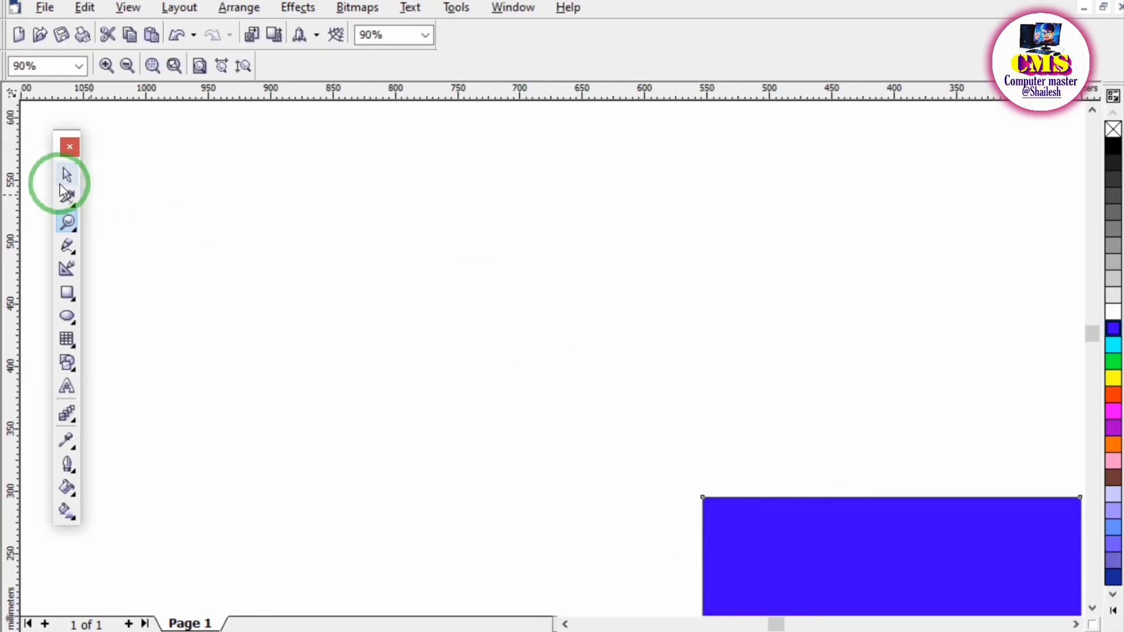
left_click(125, 196)
right_click(228, 223)
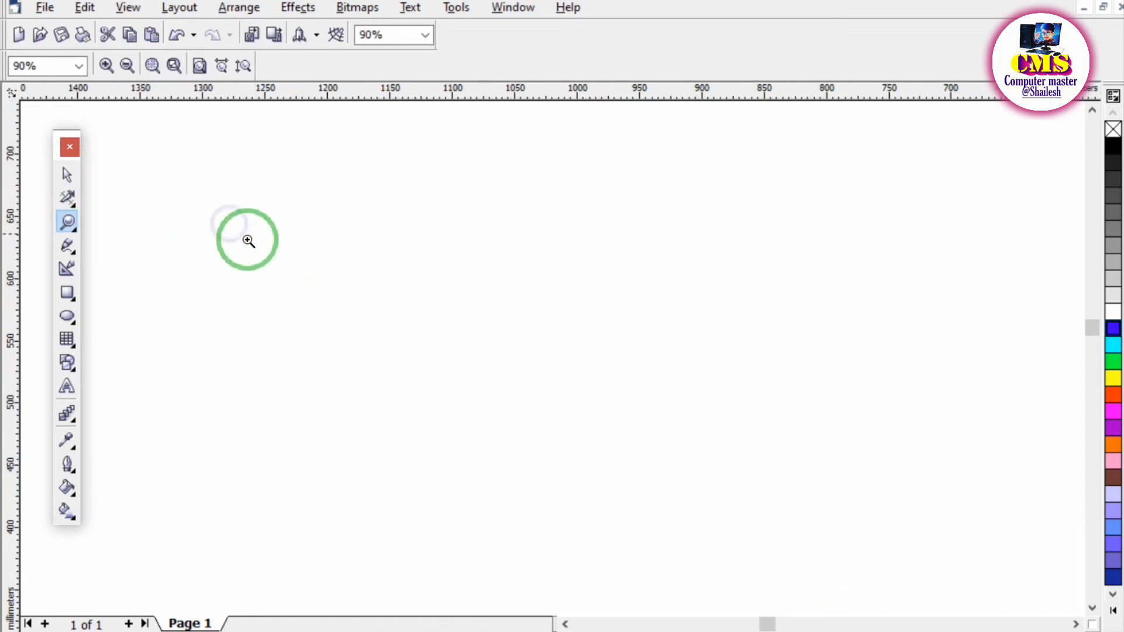
right_click(427, 329)
left_click(922, 544)
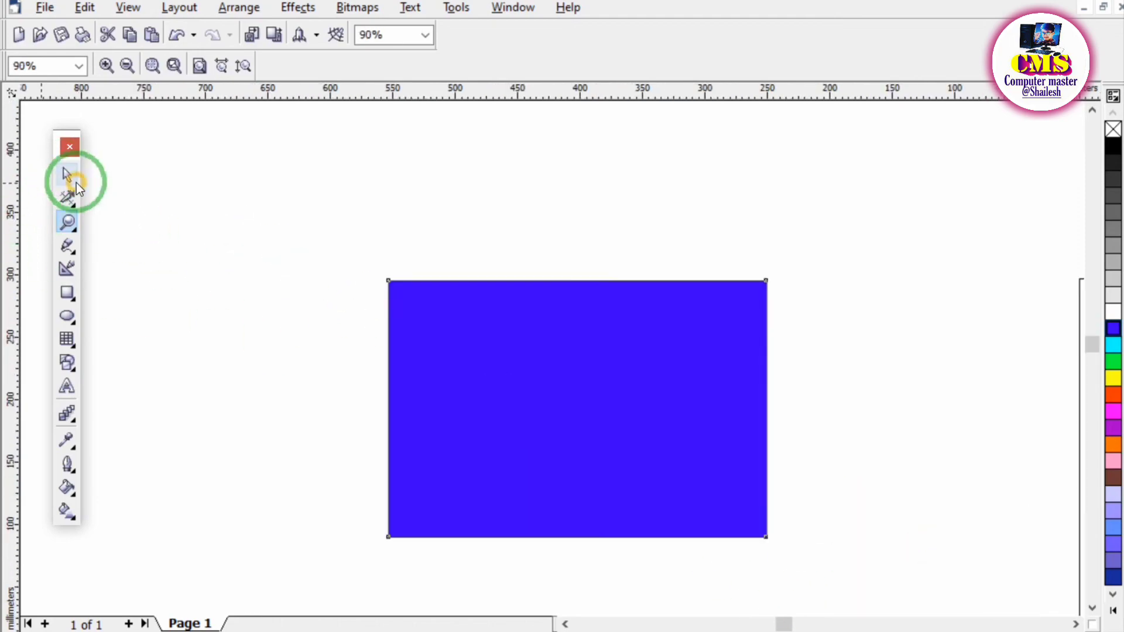
left_click(67, 174)
left_click_drag(527, 345, 393, 268)
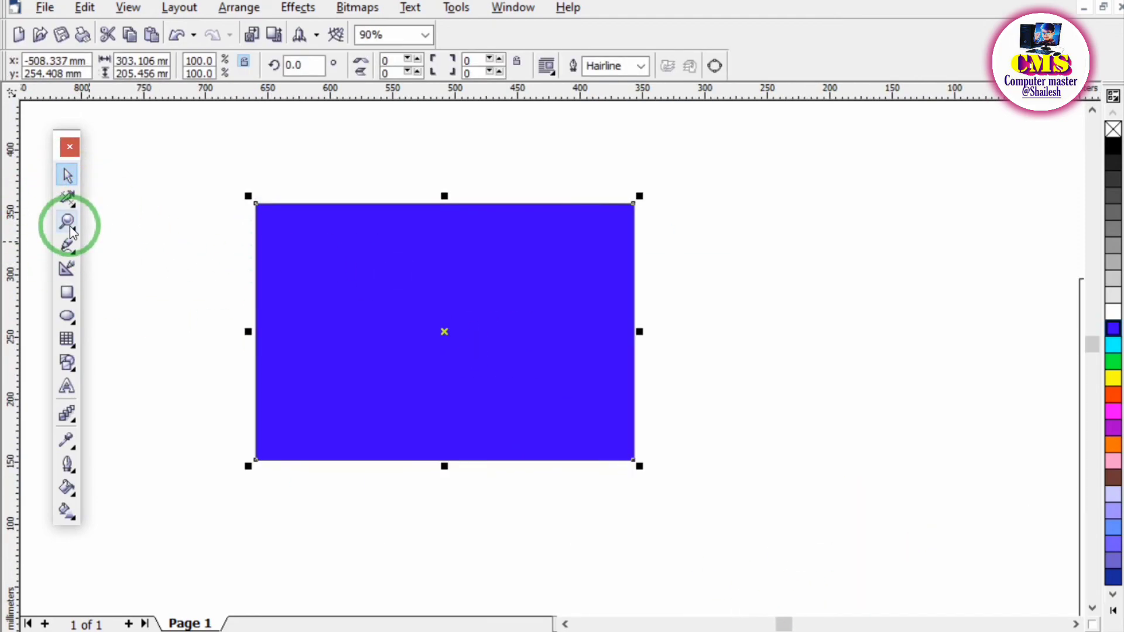
Switch to the PDF notes, tick the heading of section 10, Hand tool, and return to CorelDRAW.
left_click(592, 631)
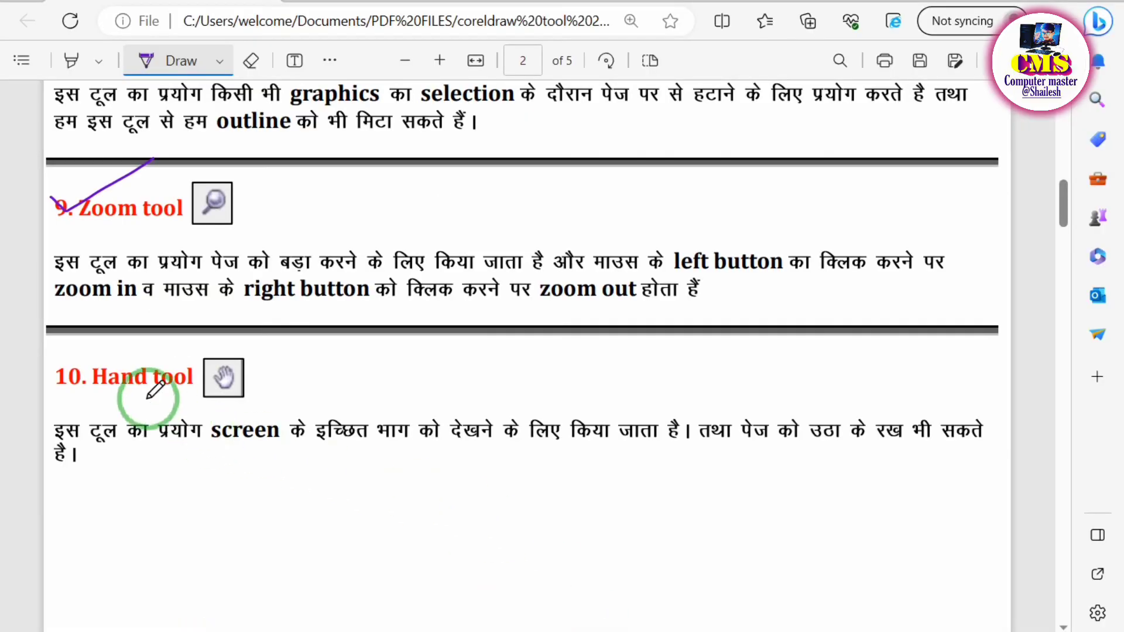
mouse_move(42, 369)
left_mouse_down()
mouse_move(69, 367)
mouse_move(136, 339)
left_mouse_up()
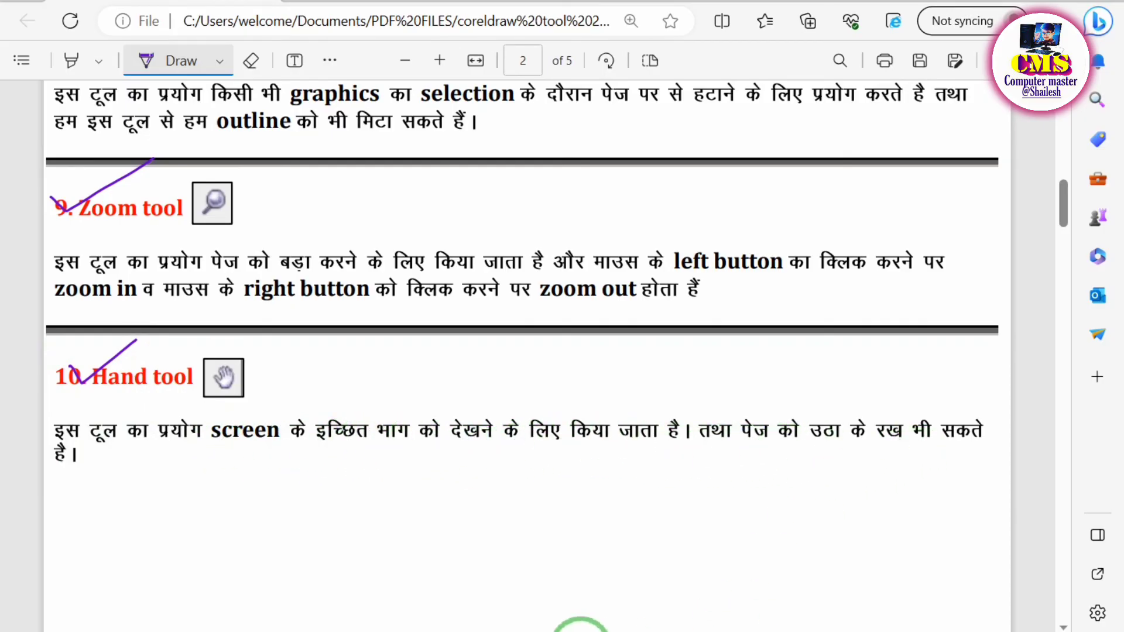
left_click(551, 631)
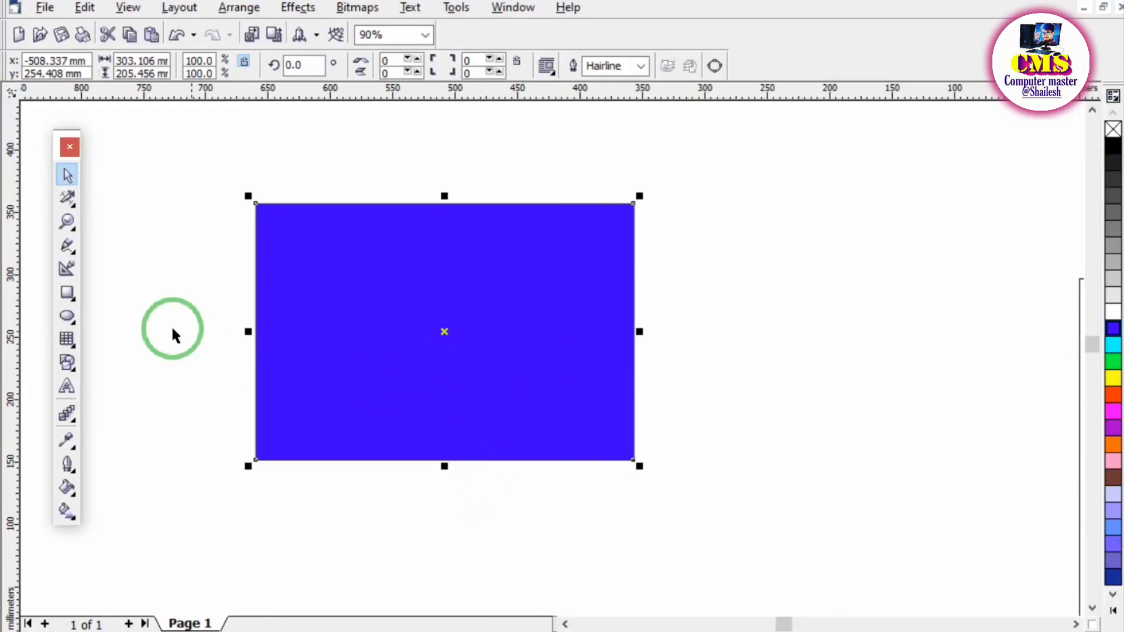
Move the blue rectangle over the page with the Pick tool, to about X 19, Y 302 mm.
left_click(76, 230)
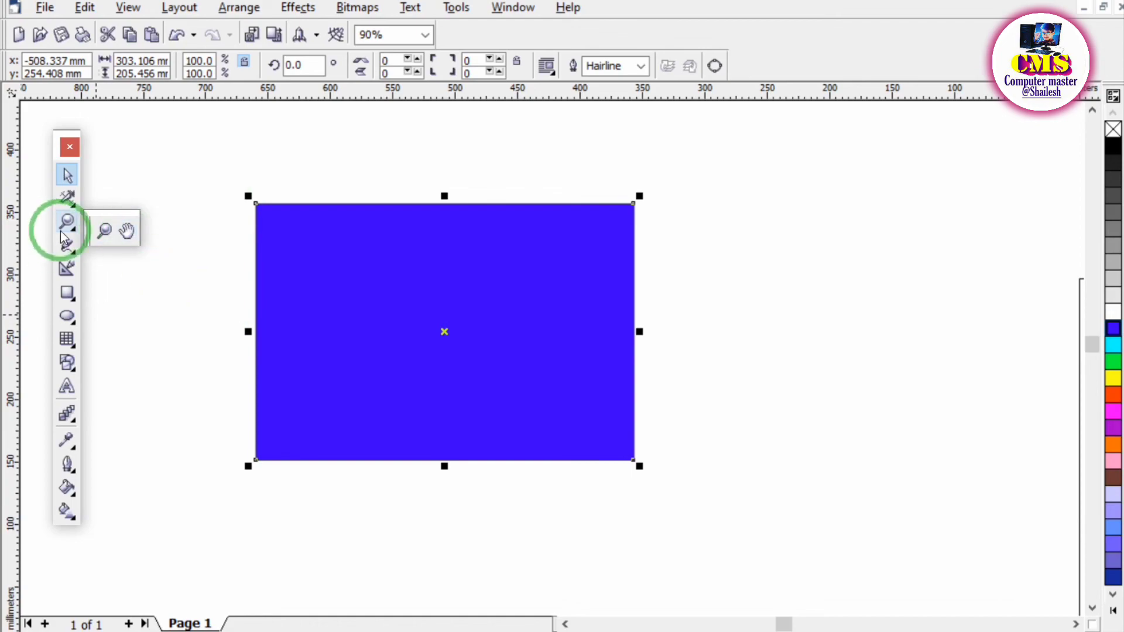
left_click(68, 246)
left_click(65, 175)
left_click_drag(296, 241, 993, 190)
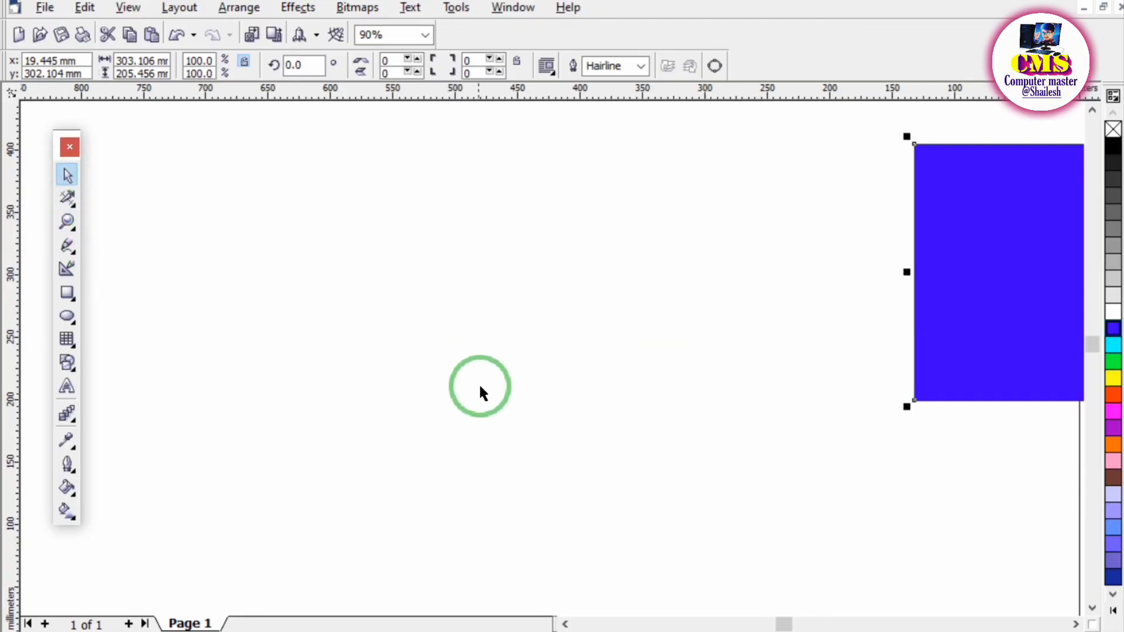
Scroll toward the blue rectangle and pan the drawing view in several directions with the Hand tool.
left_click(1075, 625)
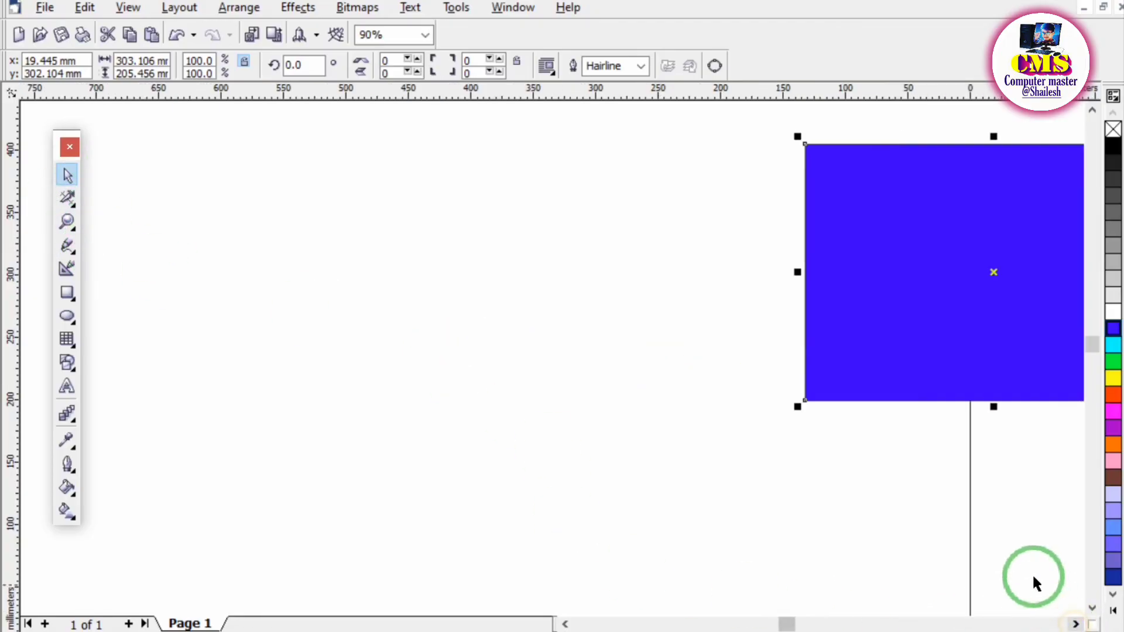
left_click(1092, 110)
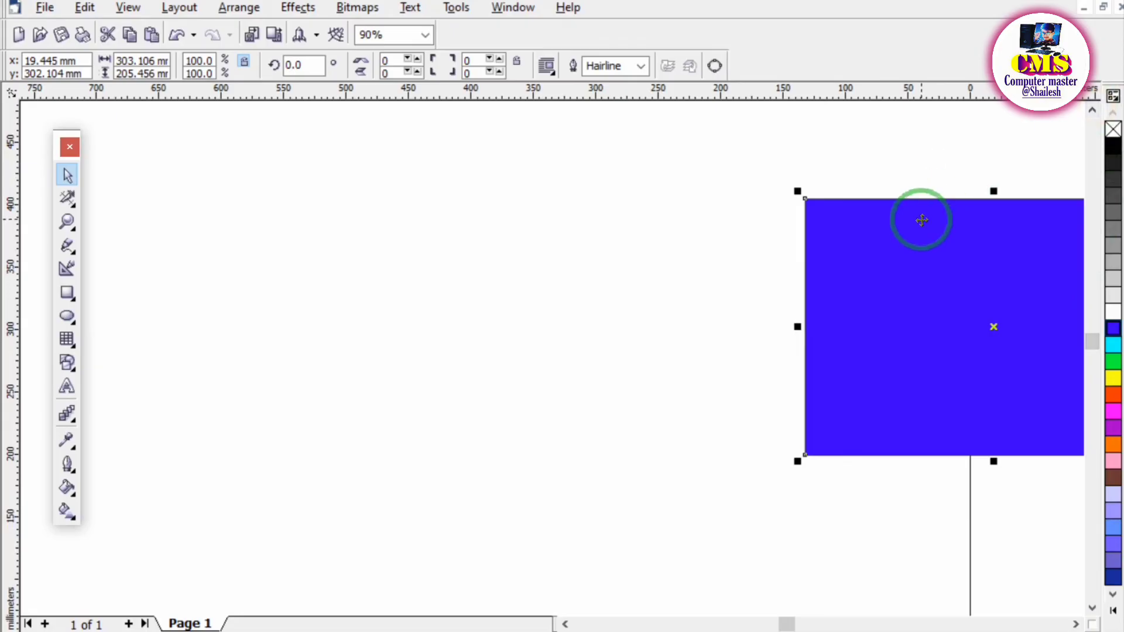
left_click(75, 234)
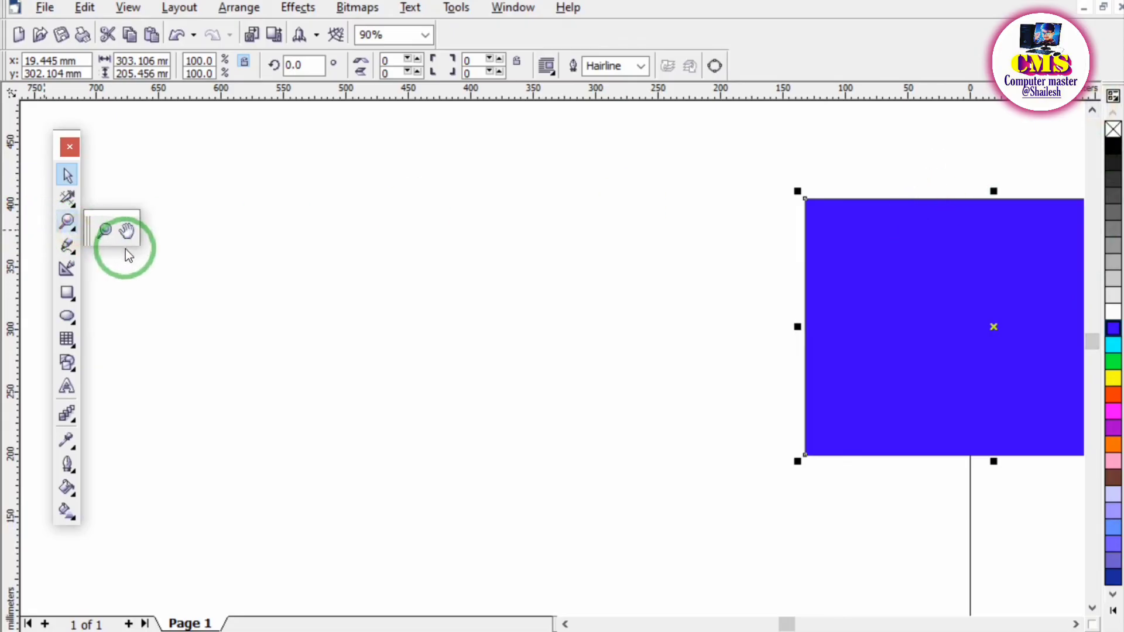
left_click(127, 232)
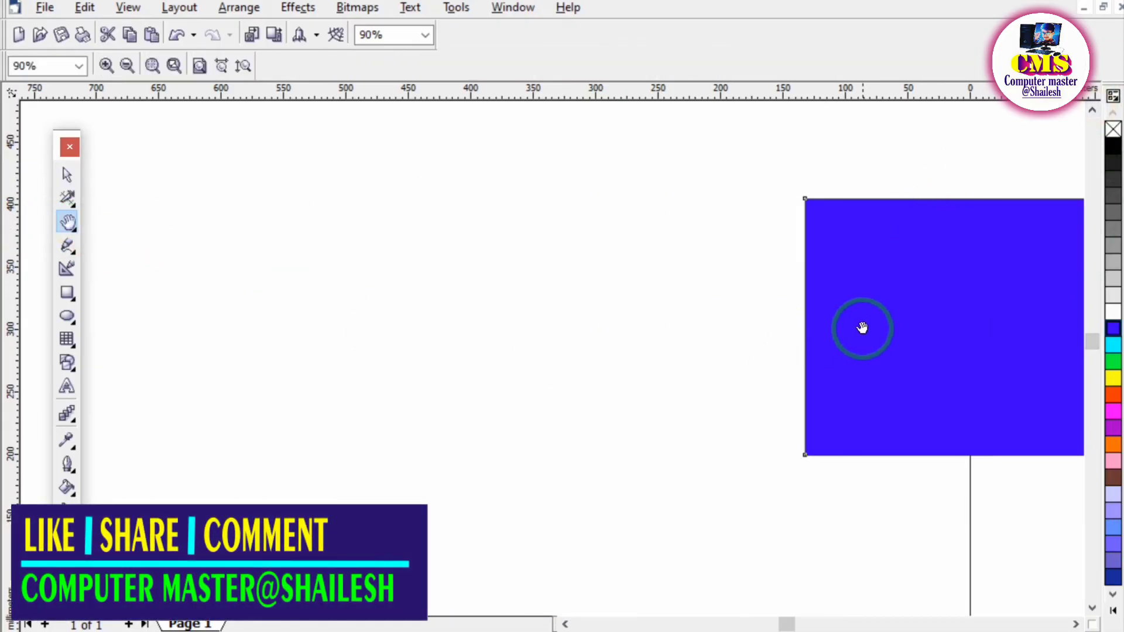
left_click_drag(862, 328, 430, 265)
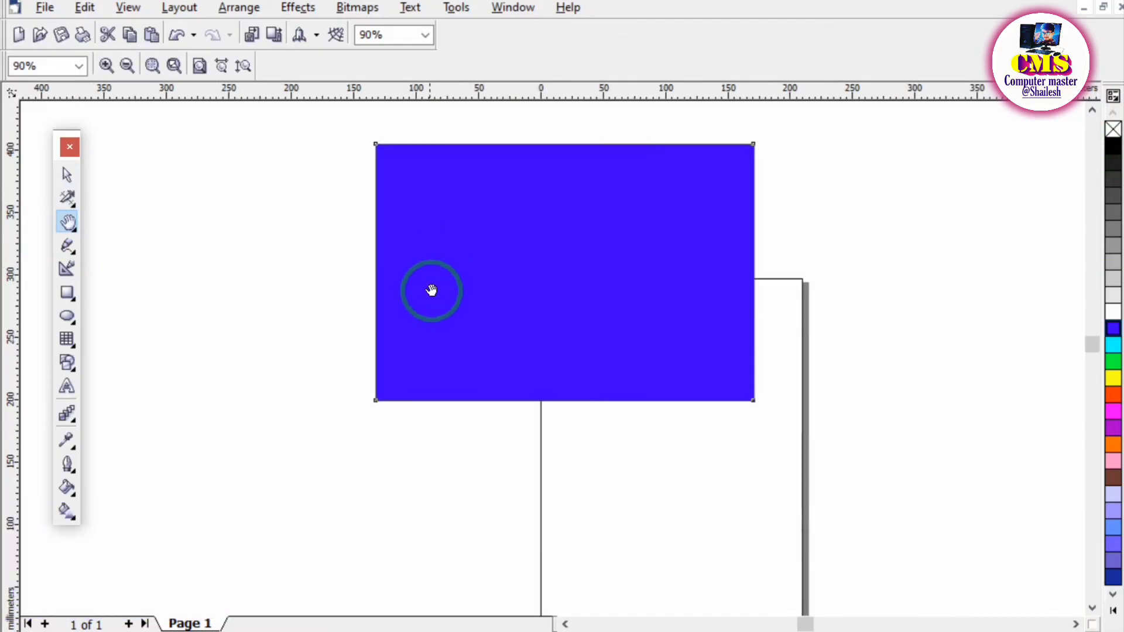
left_click_drag(603, 498, 503, 443)
left_click_drag(313, 370, 462, 385)
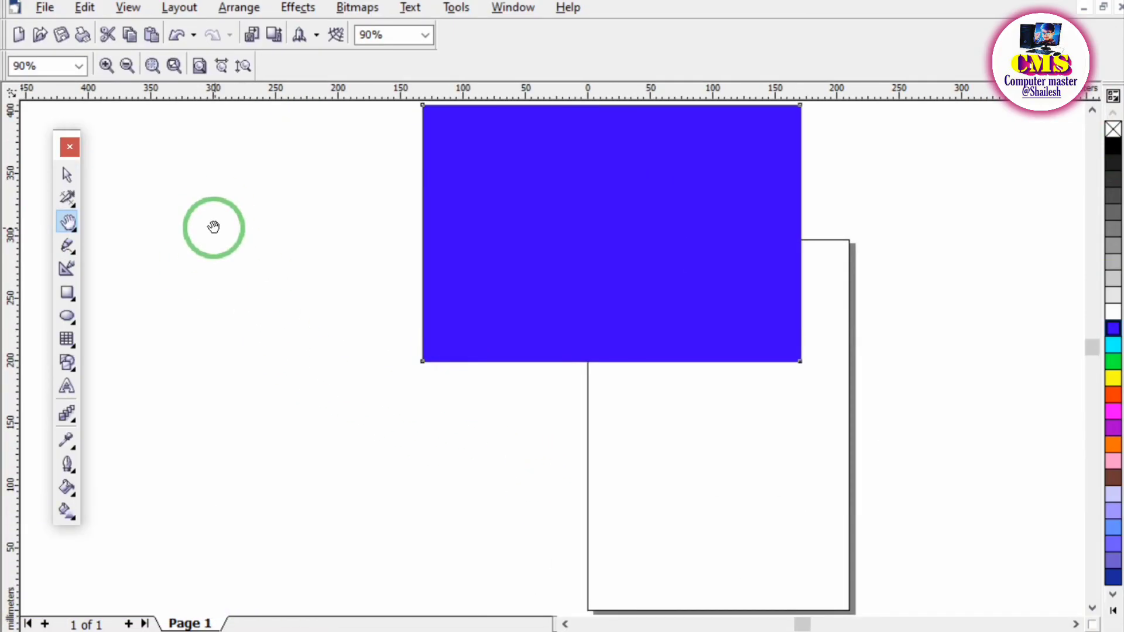
left_click_drag(214, 227, 263, 281)
left_click_drag(468, 232, 175, 150)
left_click_drag(279, 374, 612, 413)
left_click_drag(764, 430, 402, 298)
left_click_drag(323, 388, 519, 455)
left_click_drag(585, 432, 507, 505)
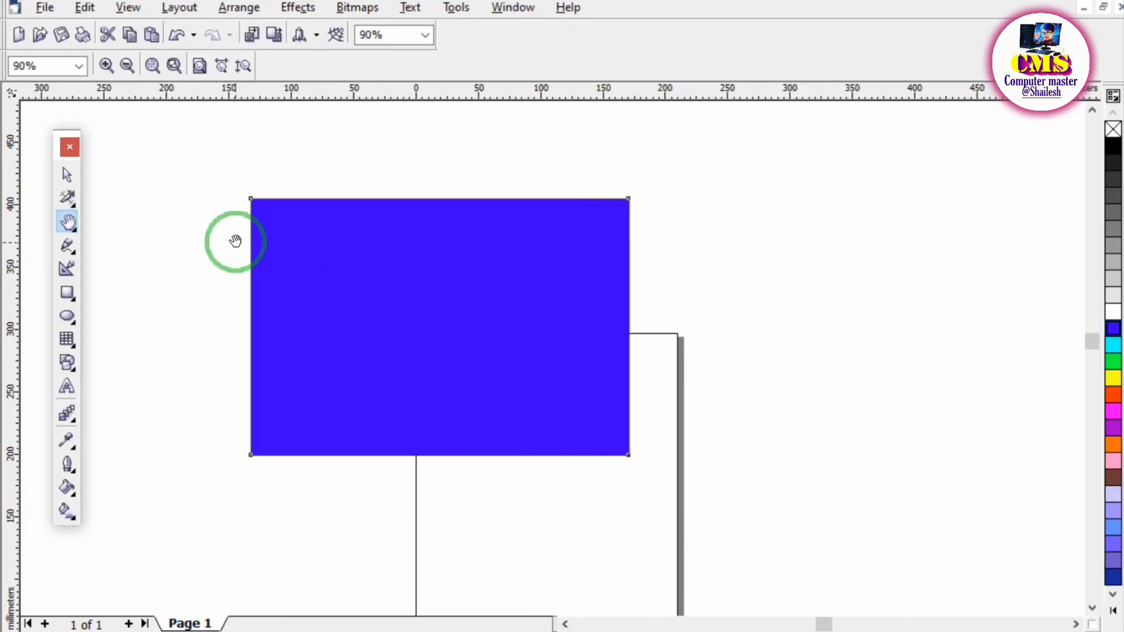
Move the blue rectangle to about X 190, Y 308 mm with the Pick tool, and pan the view with the Hand tool for comparison.
left_click(69, 176)
left_click_drag(406, 296, 614, 287)
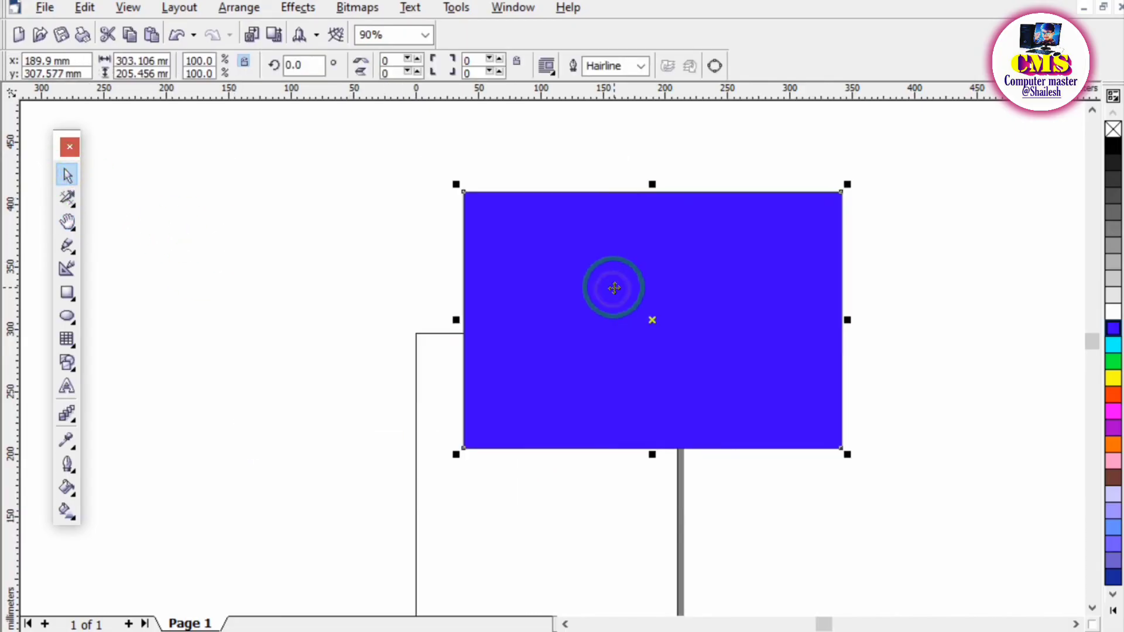
left_click(73, 229)
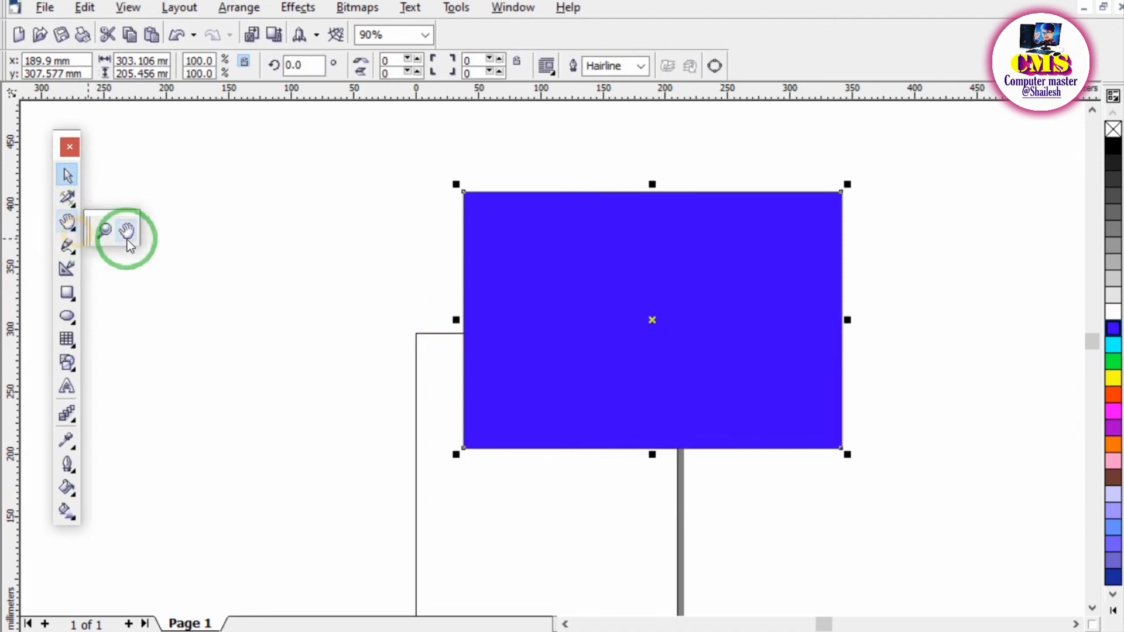
left_click(121, 231)
left_click_drag(189, 253, 415, 269)
left_click_drag(324, 251, 634, 269)
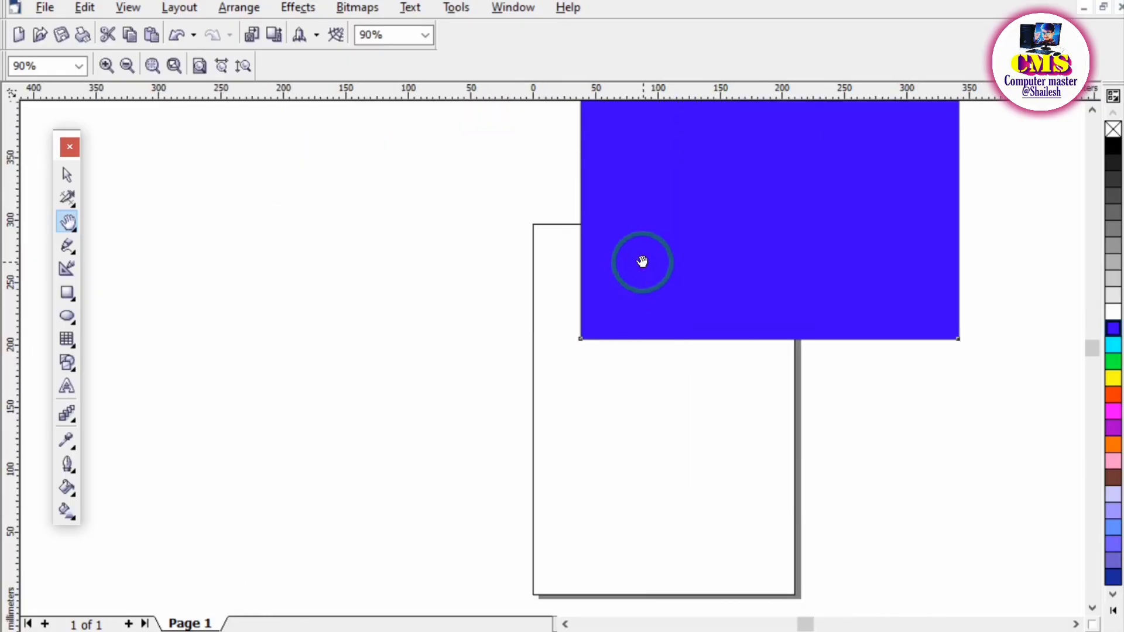